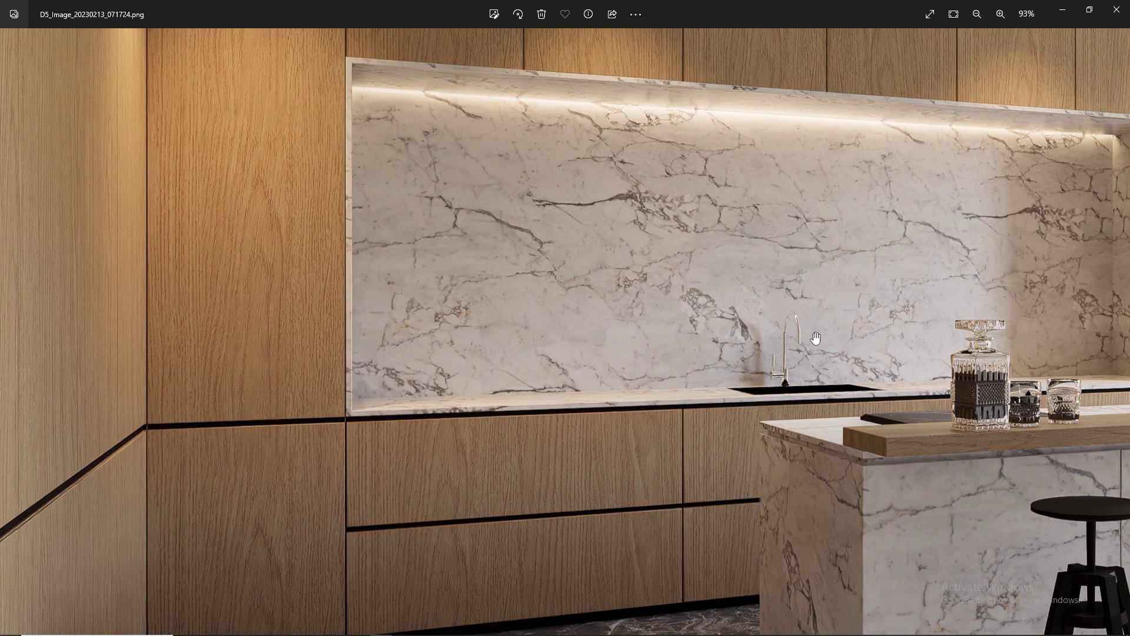
Examine the finished kitchen render D5_Image_20230213_071724.png, covering the ceiling, wood cabinets, marble backsplash and dining area.
left_click_drag(815, 337, 739, 528)
left_click_drag(737, 336, 749, 511)
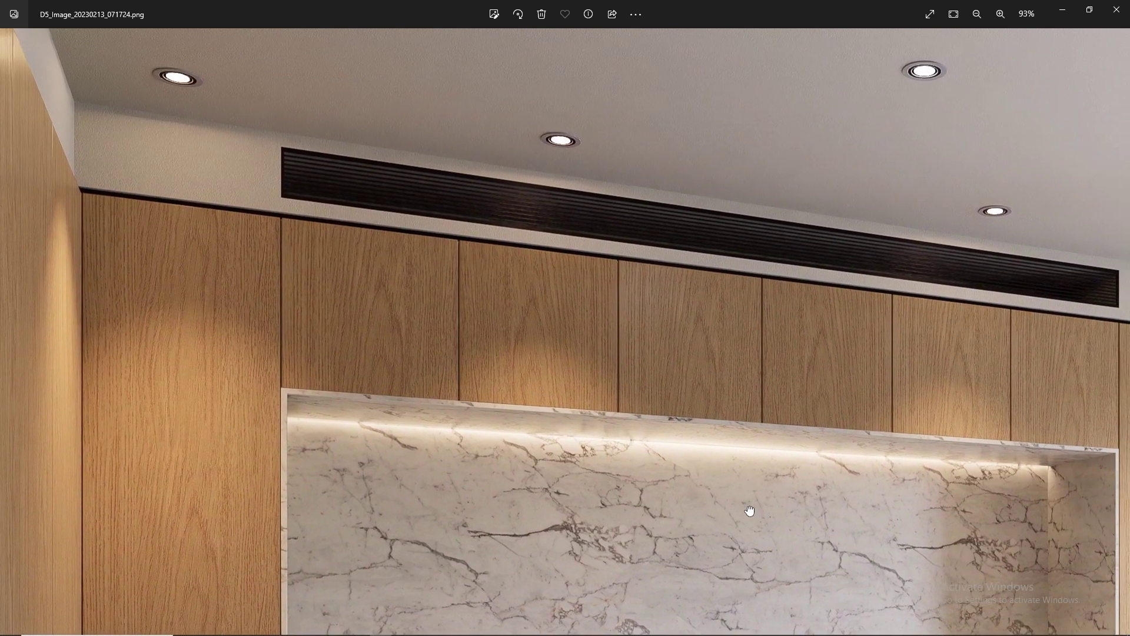
left_click_drag(820, 429, 453, 449)
left_click_drag(637, 477, 422, 344)
left_click_drag(608, 418, 251, 365)
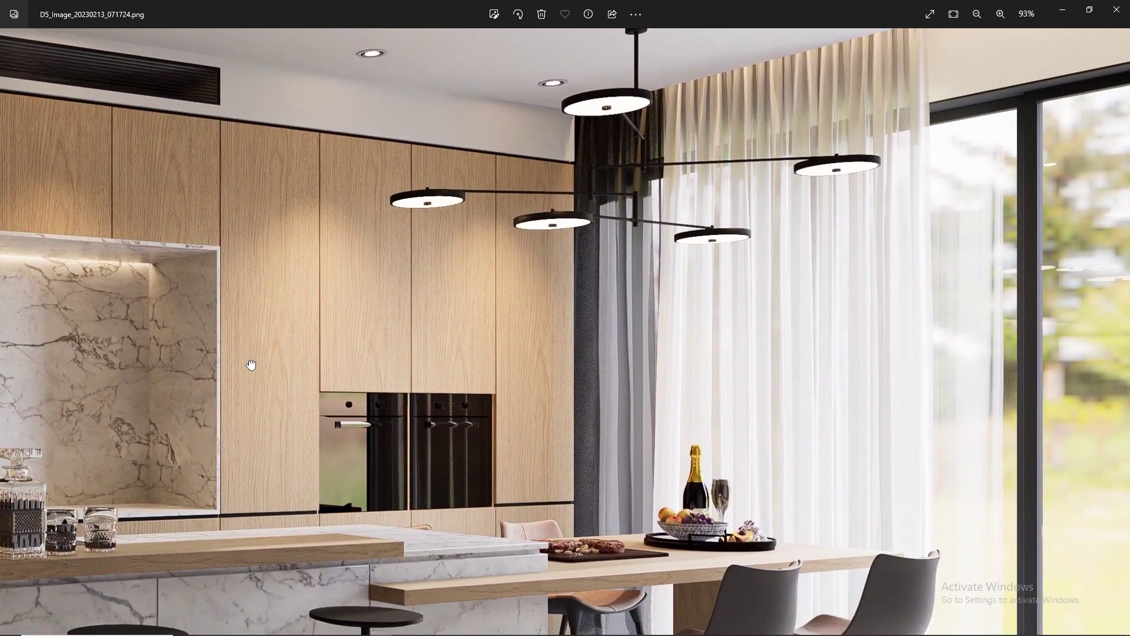
left_click_drag(621, 453, 627, 430)
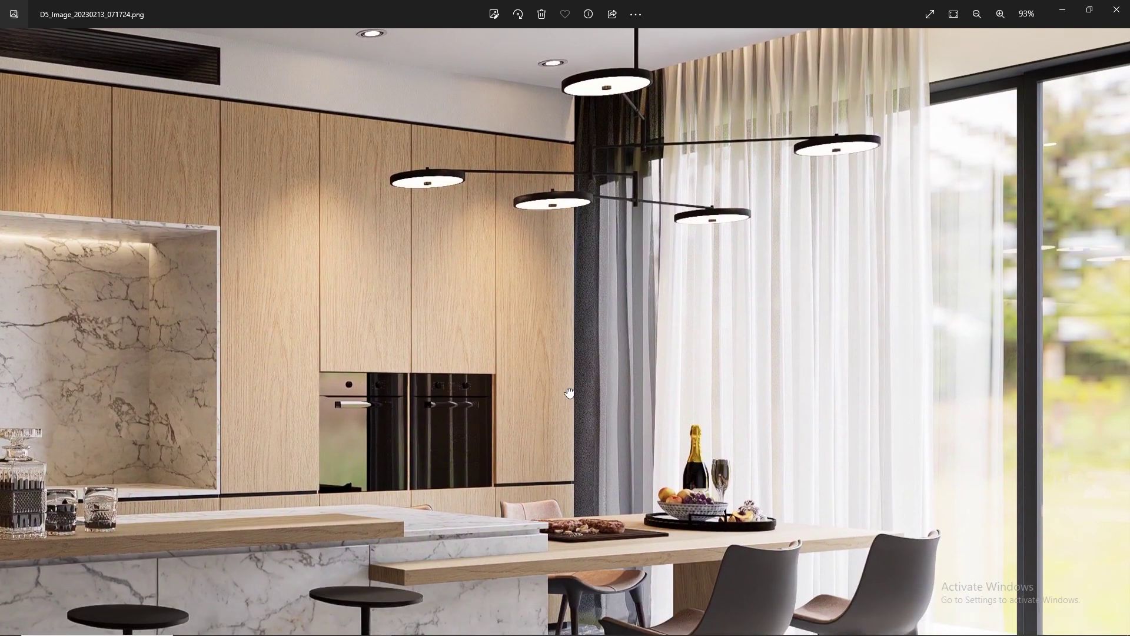
scroll(569, 393, "down", 3)
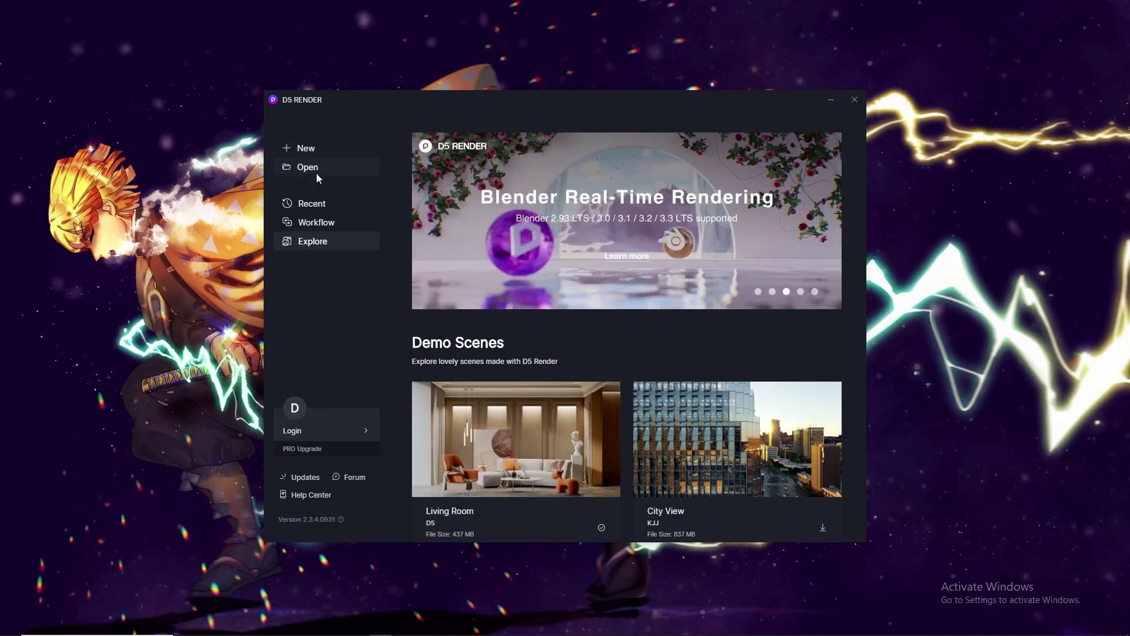
Switch to D5 Render and open the SketchUp model PANTRY 75.skp from the #75 Pantry folder.
left_click(317, 175)
left_click(461, 111)
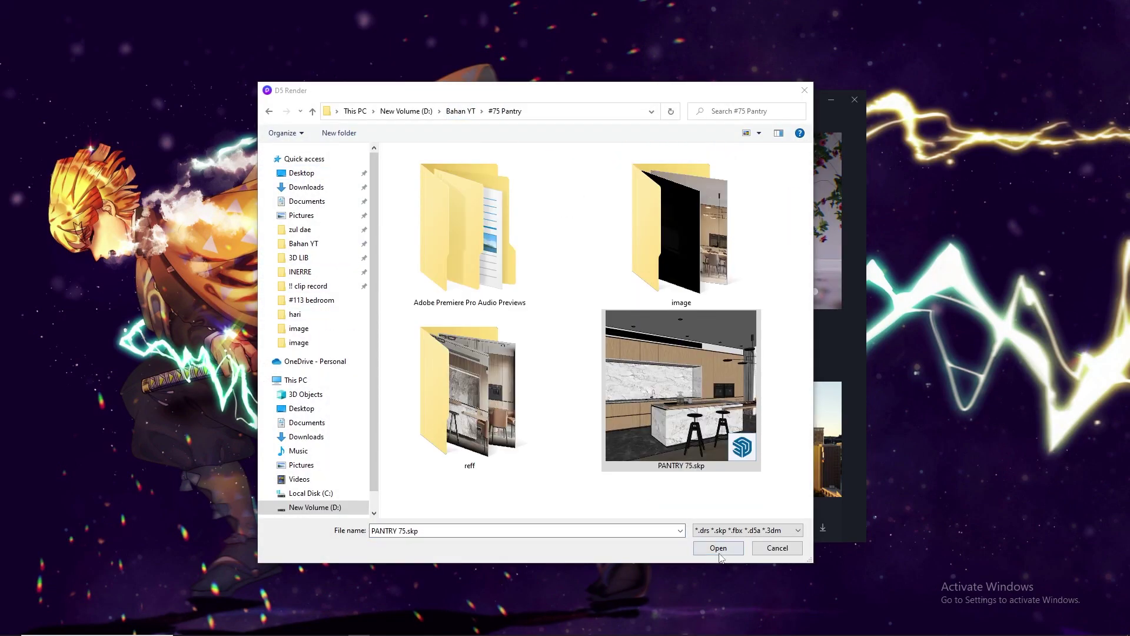
left_click(718, 552)
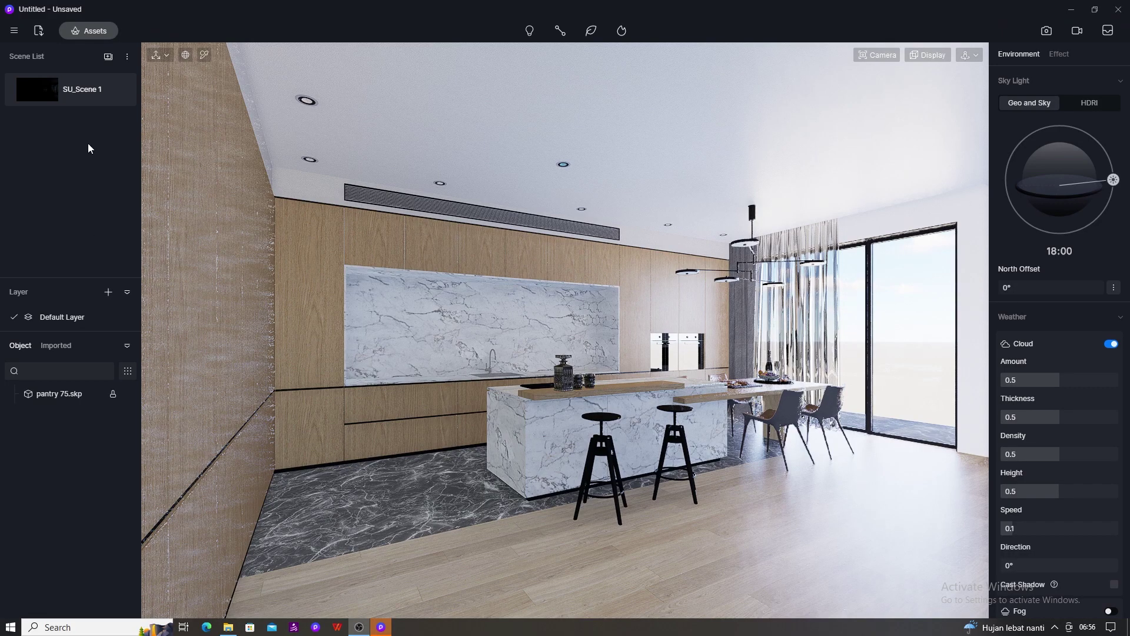
Save the untitled project as pantry 75.
left_click(23, 32)
mouse_move(62, 55)
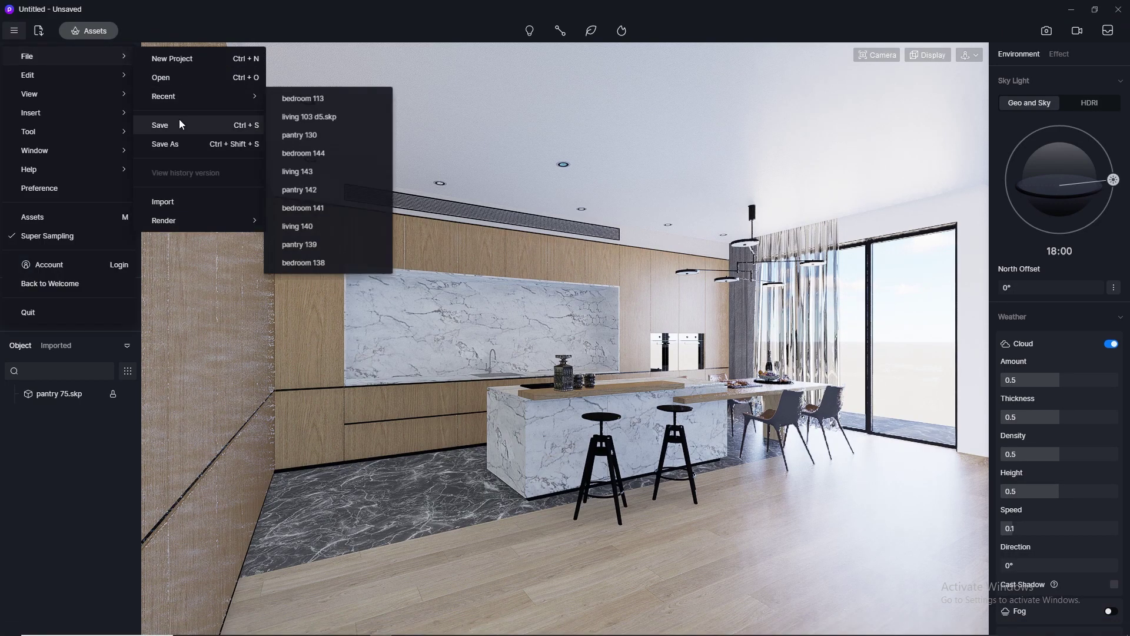
left_click(160, 125)
key("Return")
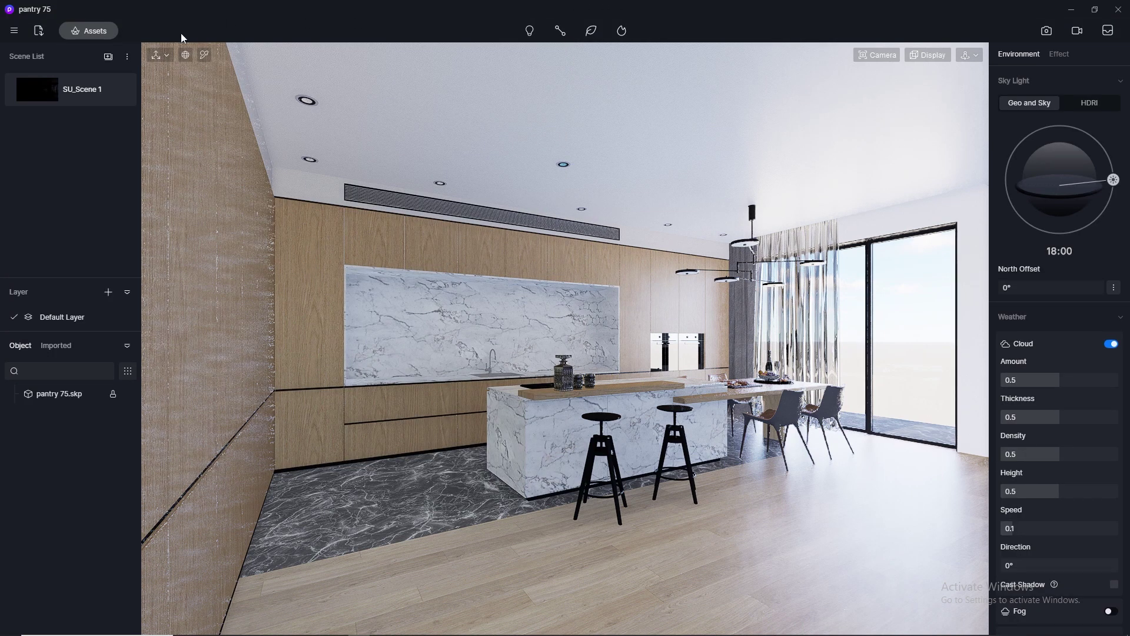
Copy the parquet floor material's base color map into its normal map, and set specular to 0.5 and roughness to 0.35.
left_click(204, 55)
left_click(586, 579)
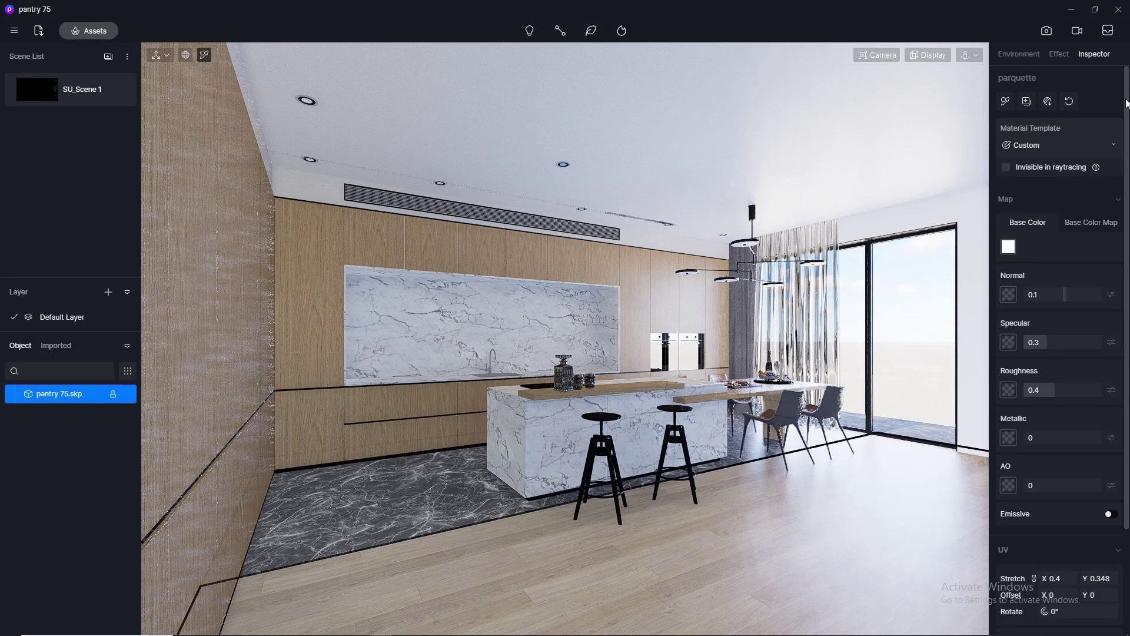
left_click(1097, 224)
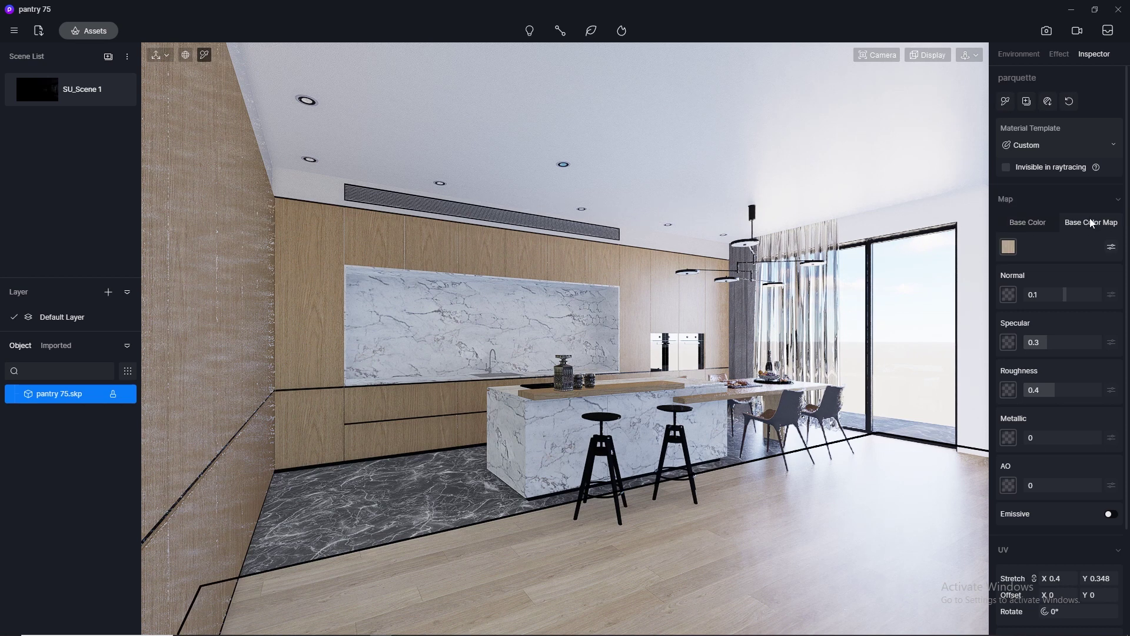
left_click(1011, 246)
left_click(1031, 331)
left_click(1007, 295)
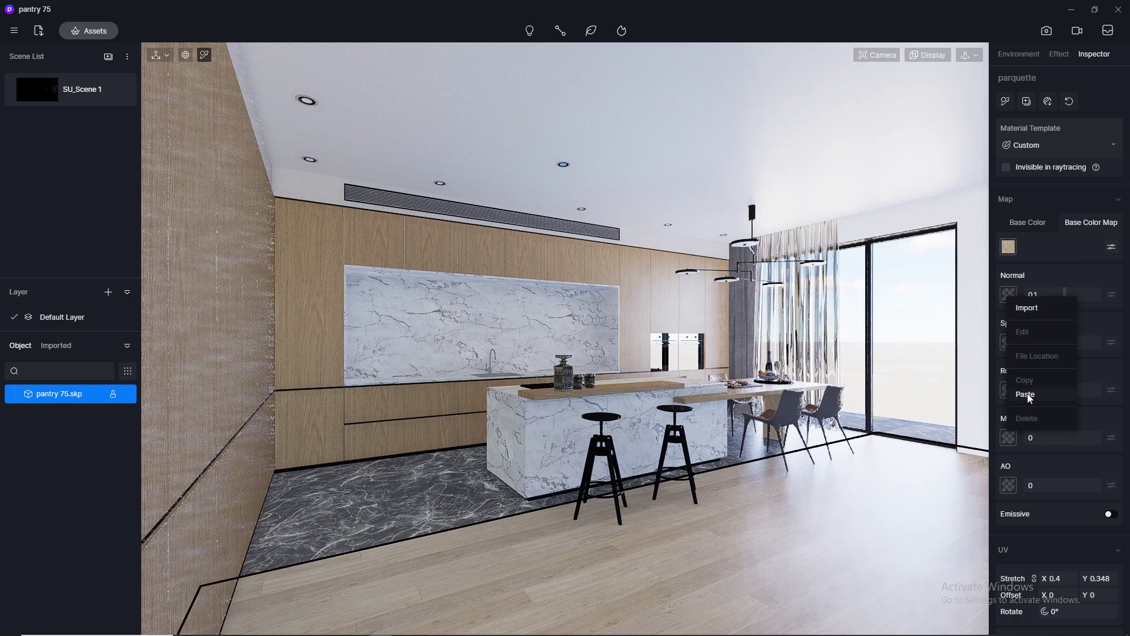
left_click(1029, 394)
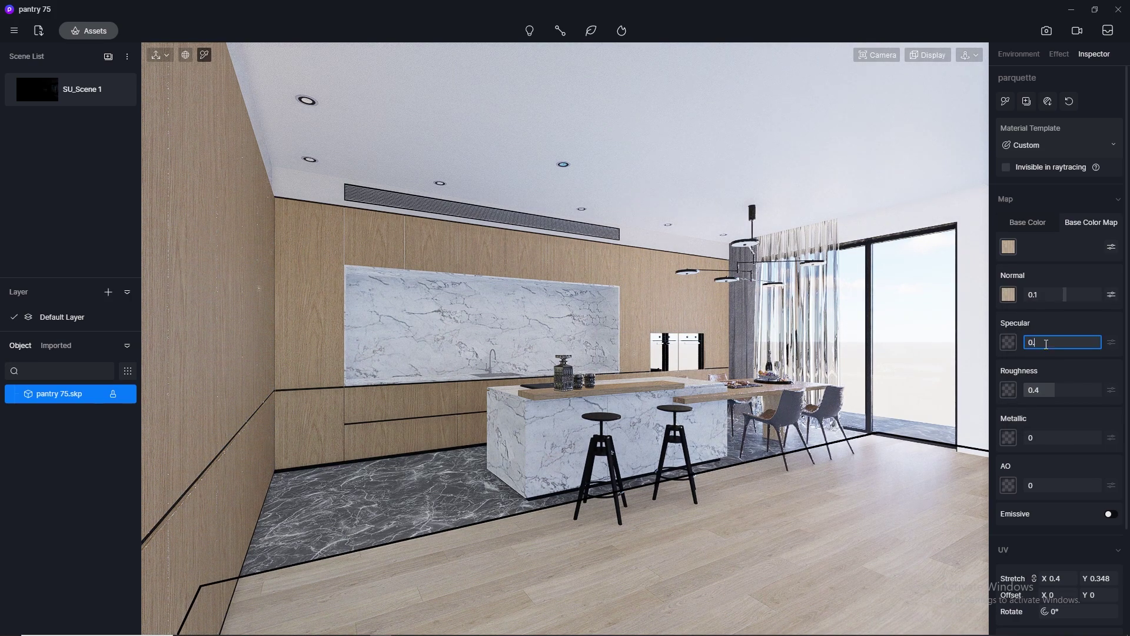
left_click(1031, 391)
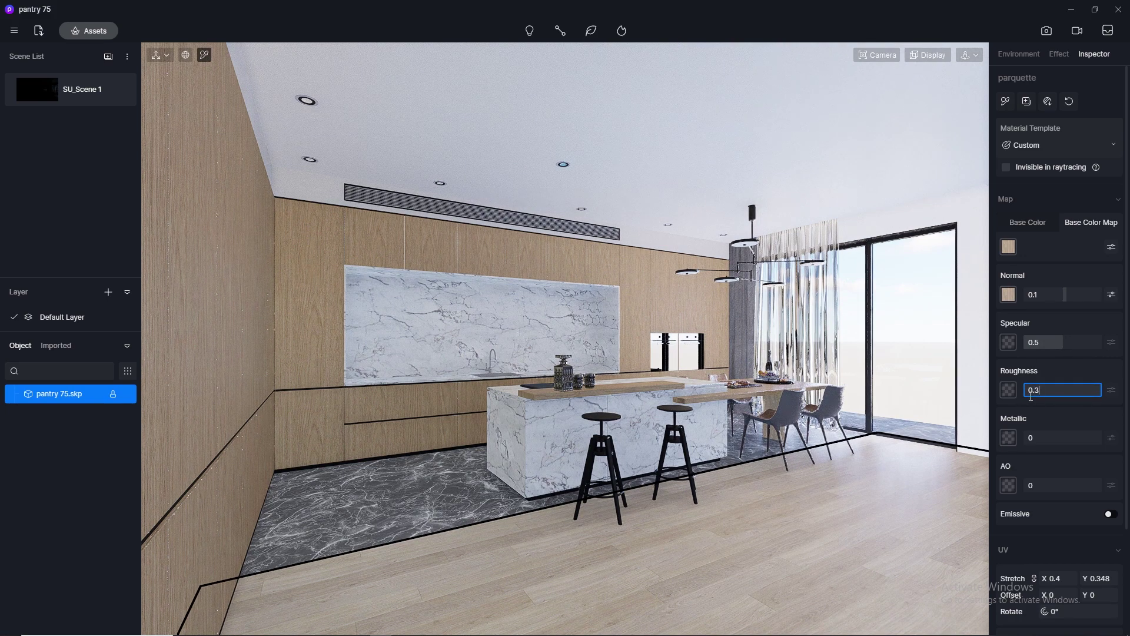
key("Return")
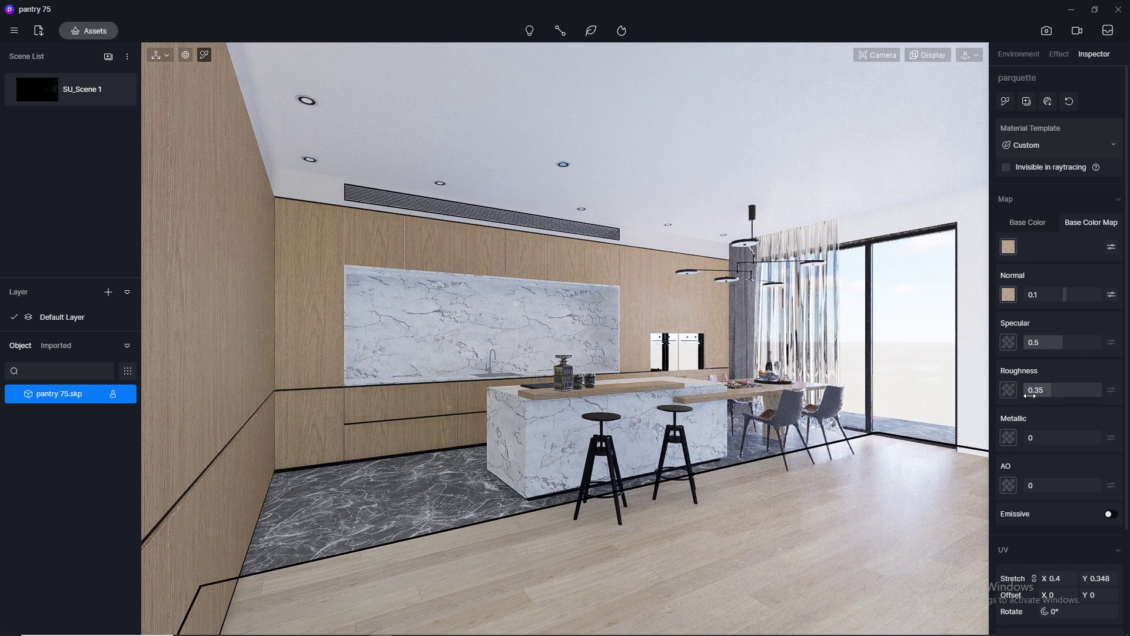
Copy the cabinet veneer's base color map into its normal map, and set specular to 0.5 and roughness to 0.3.
left_click(323, 249)
left_click(1009, 247)
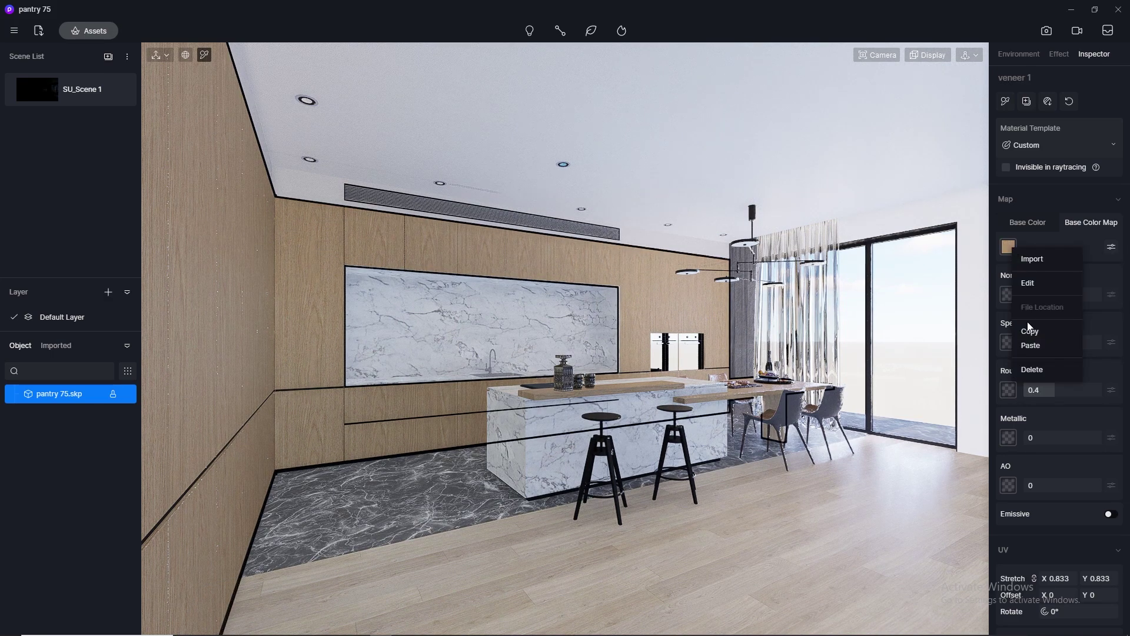
left_click(1030, 334)
left_click(1008, 295)
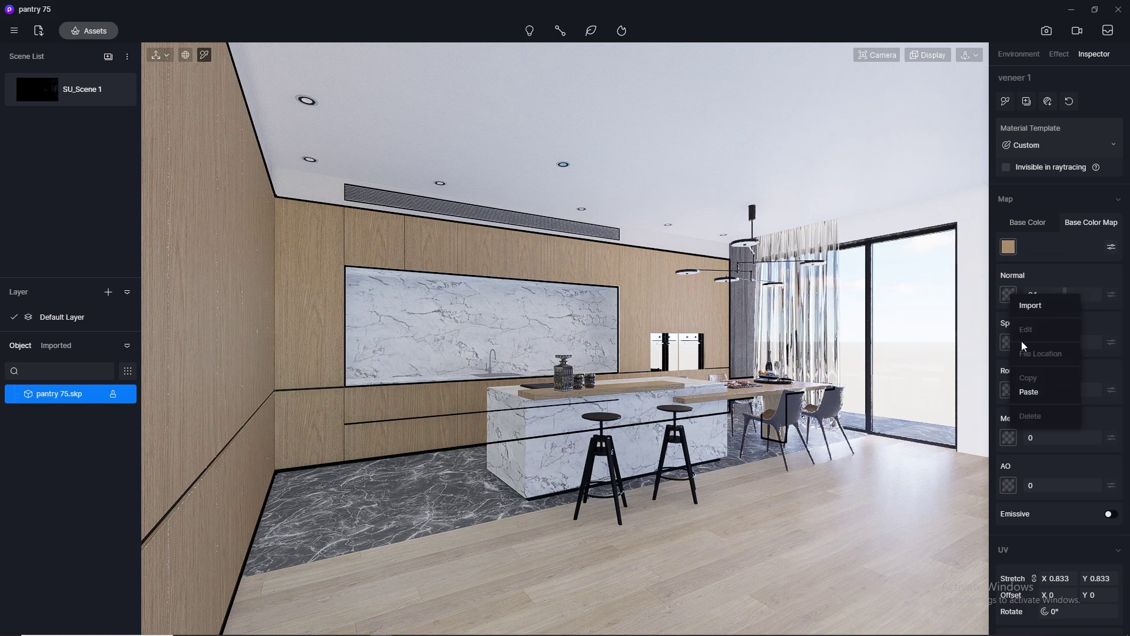
left_click(1030, 393)
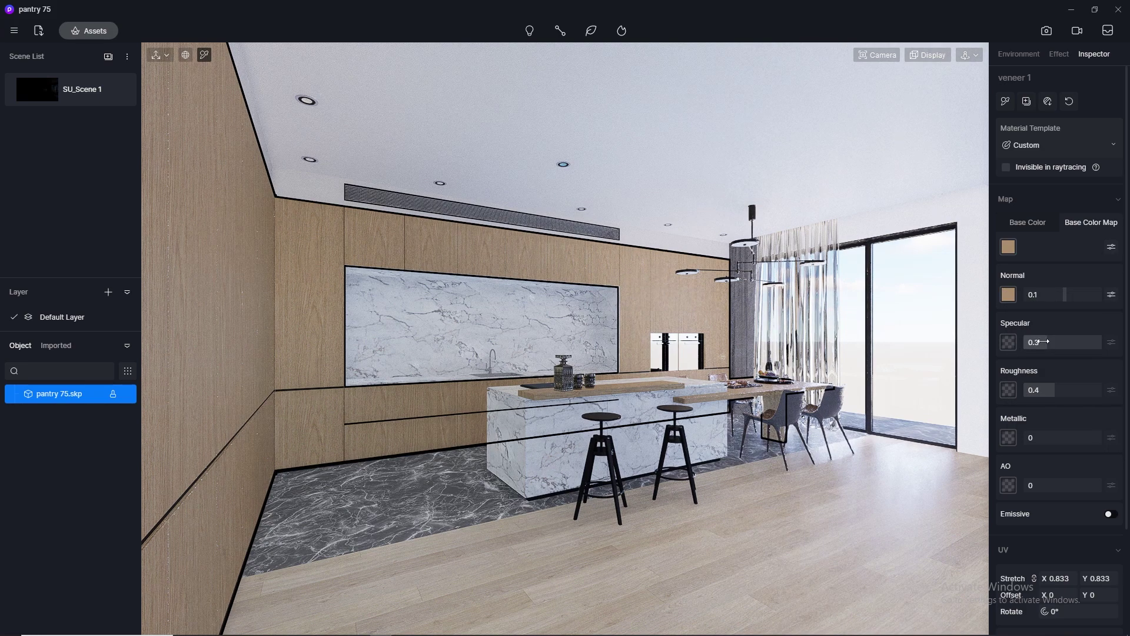
key("Return")
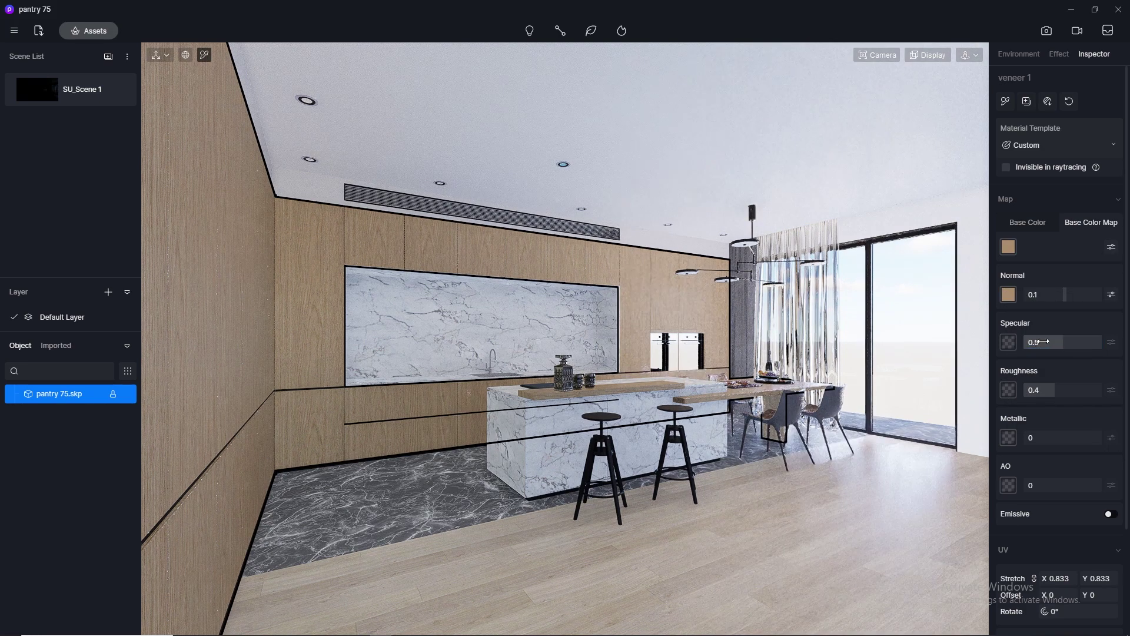
left_click(1039, 394)
key("Return")
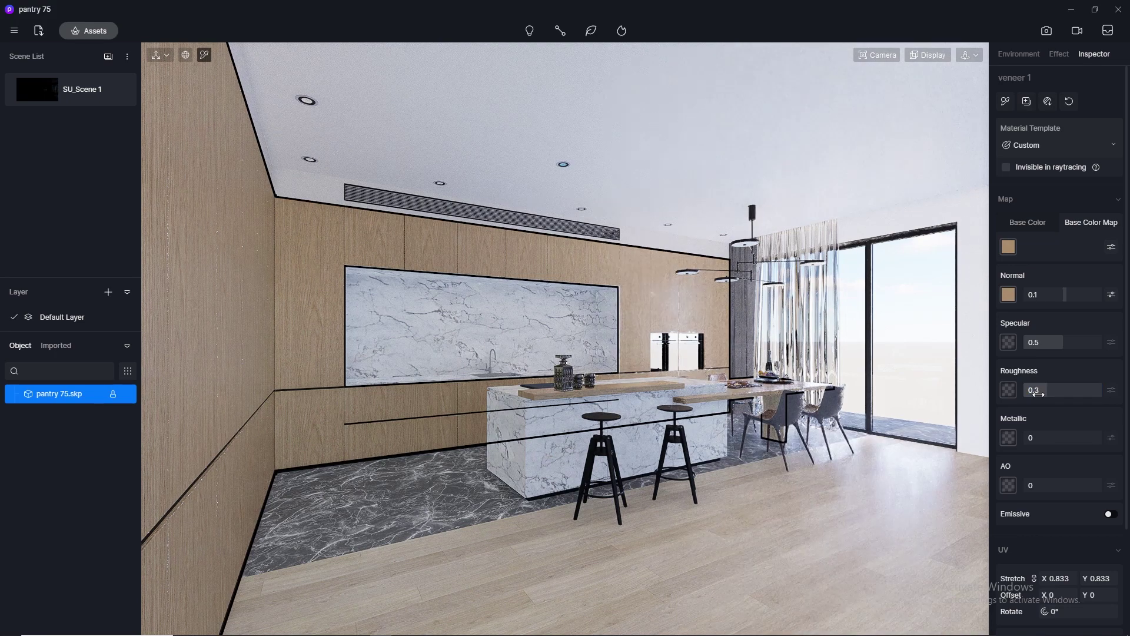
Set the grey marble floor material to normal 0, specular 0.5 and roughness 0.2.
left_click(429, 504)
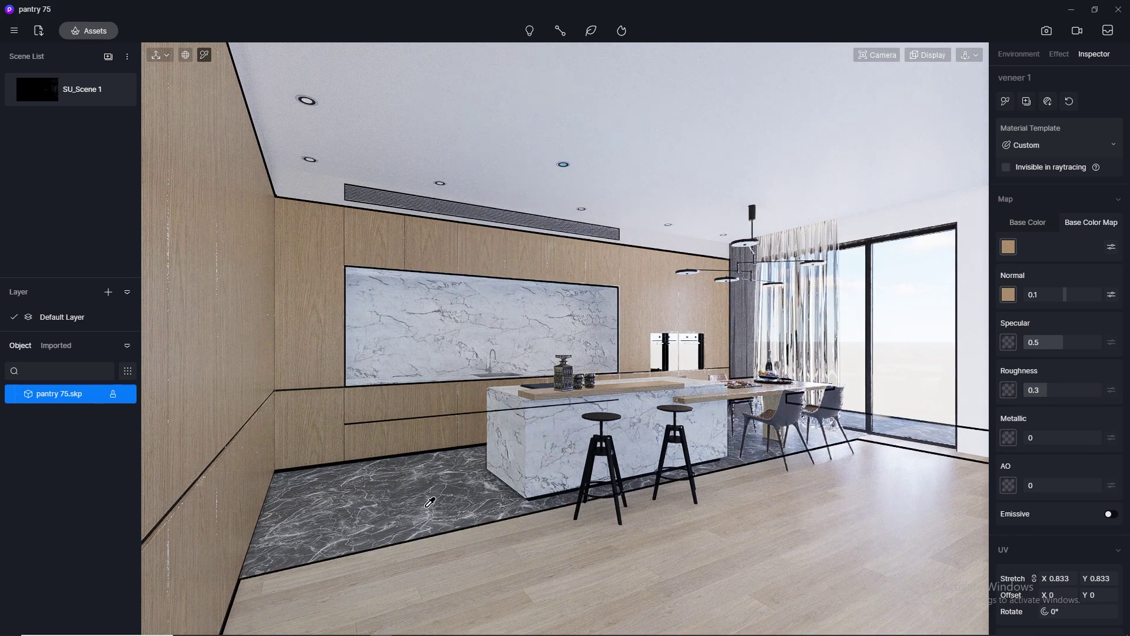
left_click(1034, 295)
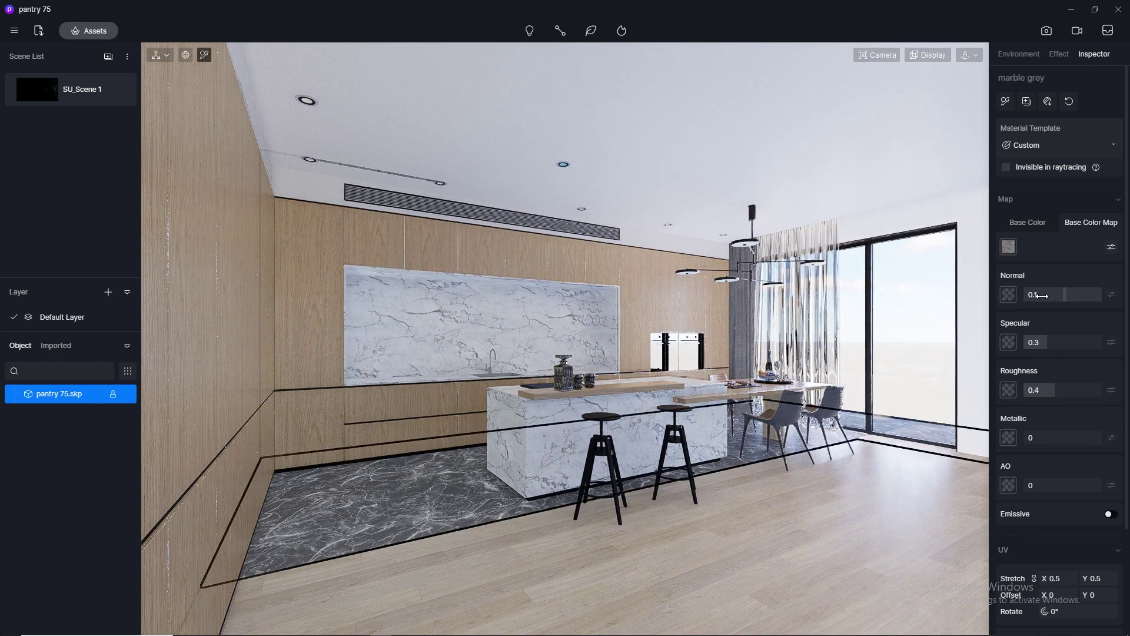
key("Return")
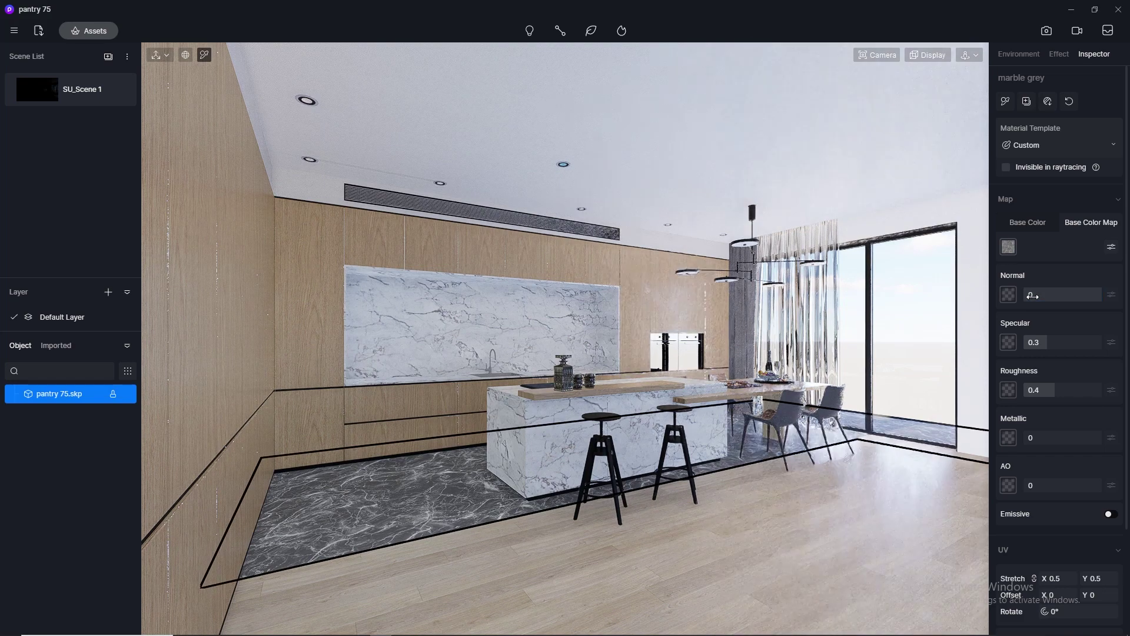
left_click(1041, 343)
type("0.5")
key("Return")
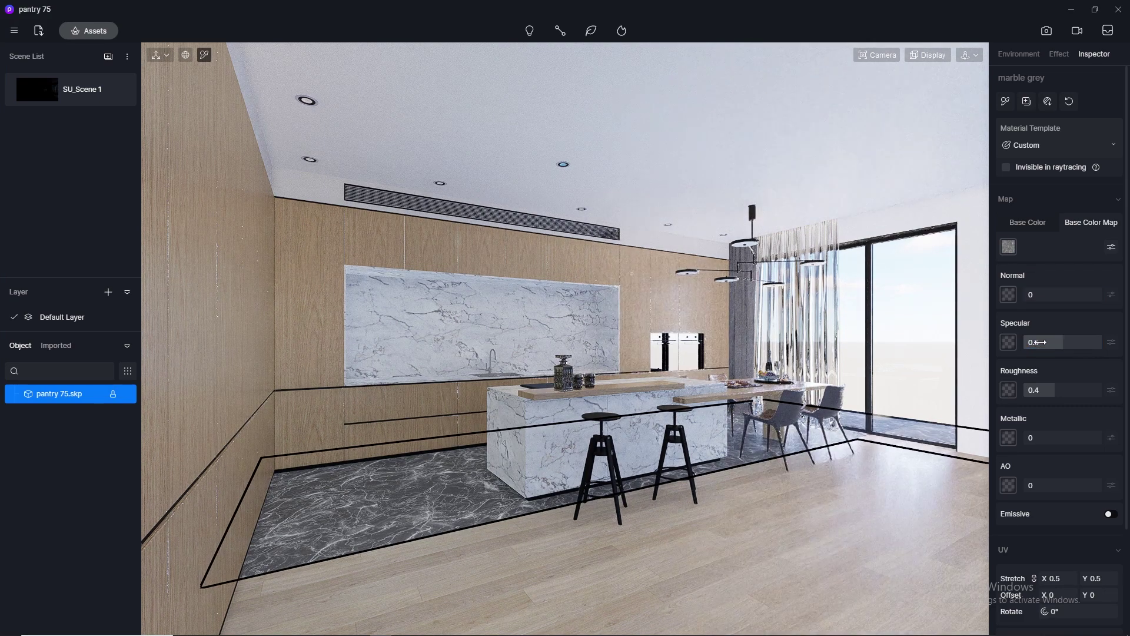
left_click(1048, 390)
key("Return")
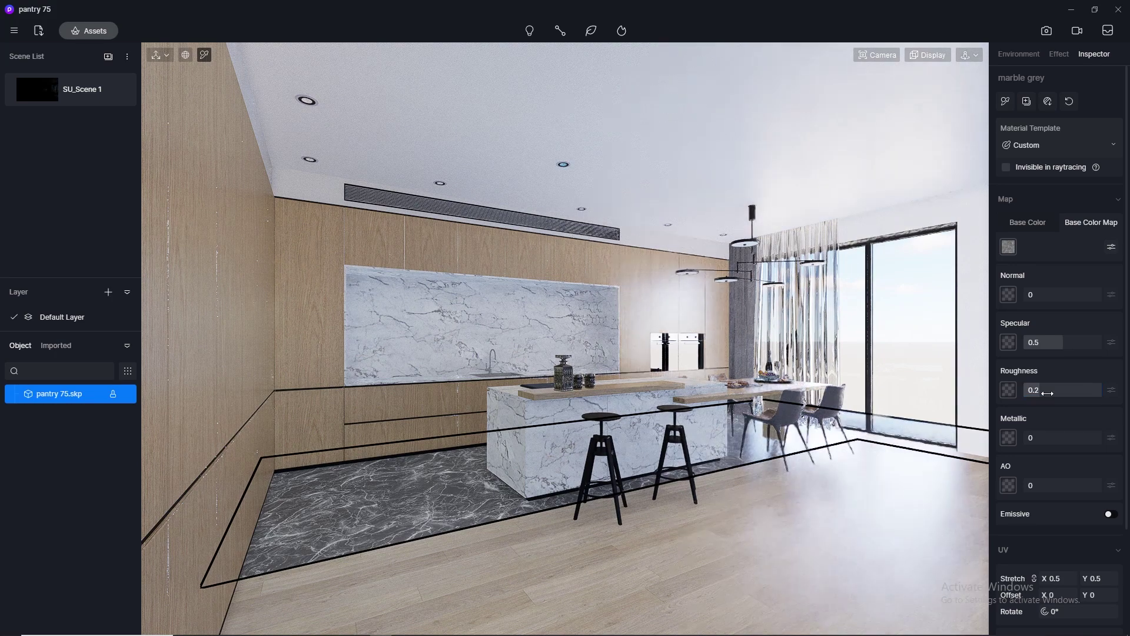
Set the white marble material of the backsplash and island to specular 0.5, normal 0 and roughness 0.2.
left_click(460, 322)
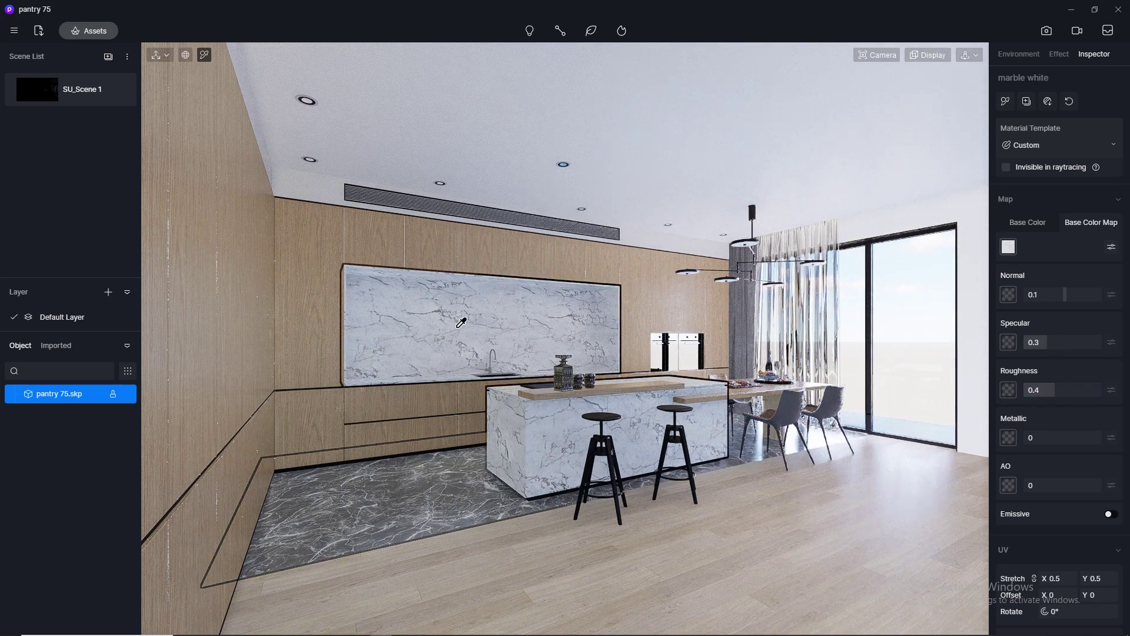
left_click(1043, 342)
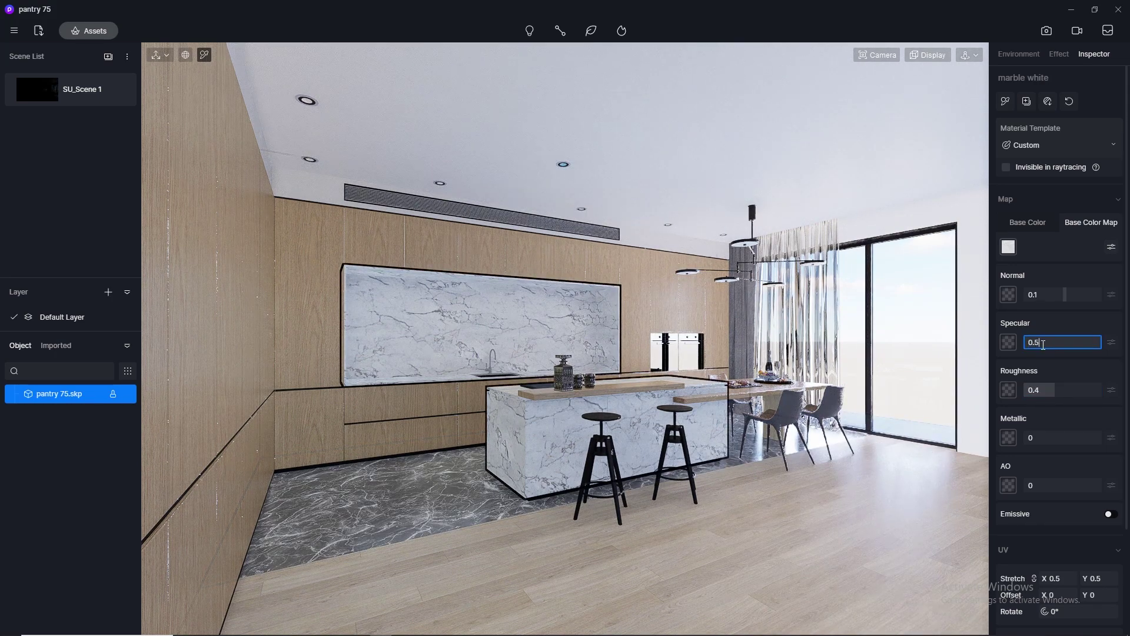
type("0.5")
key("Return")
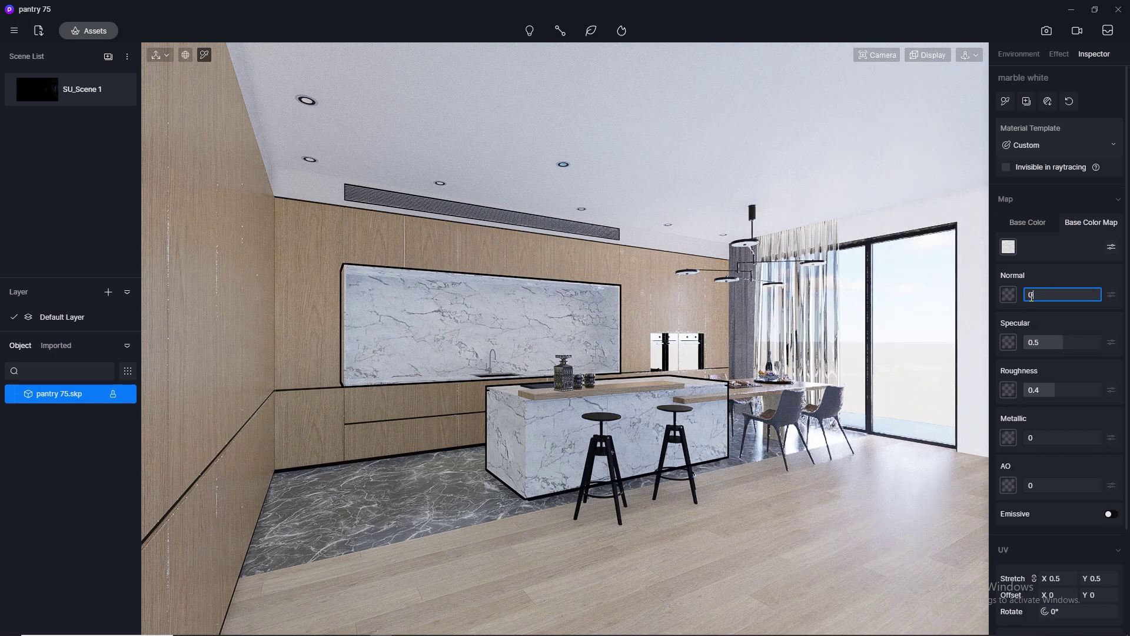
left_click(1046, 390)
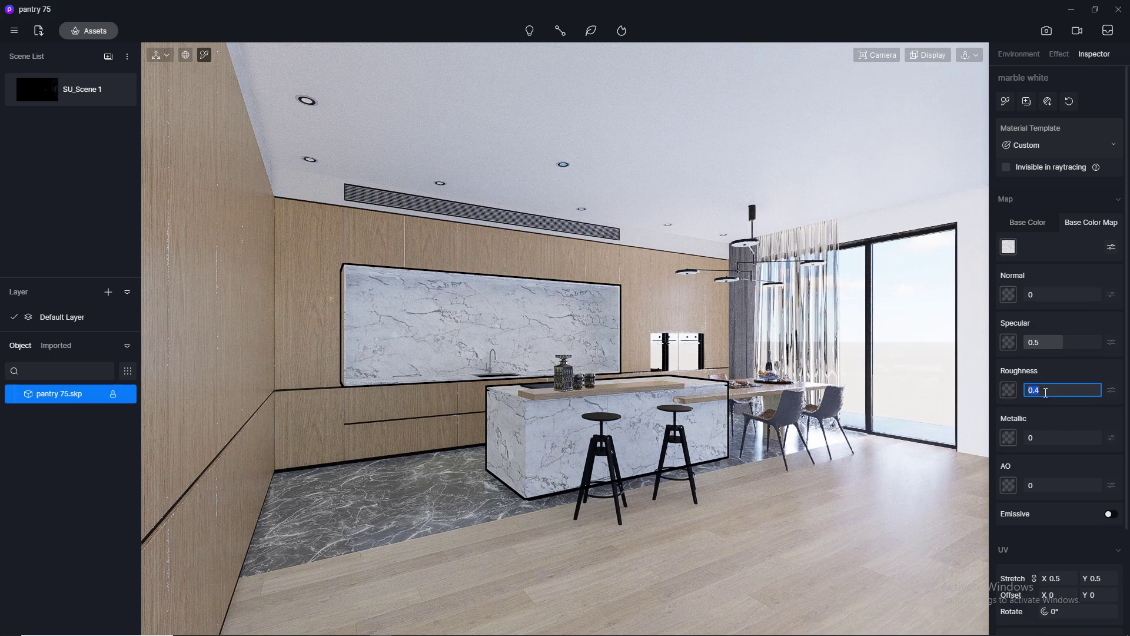
type("0.2")
key("Return")
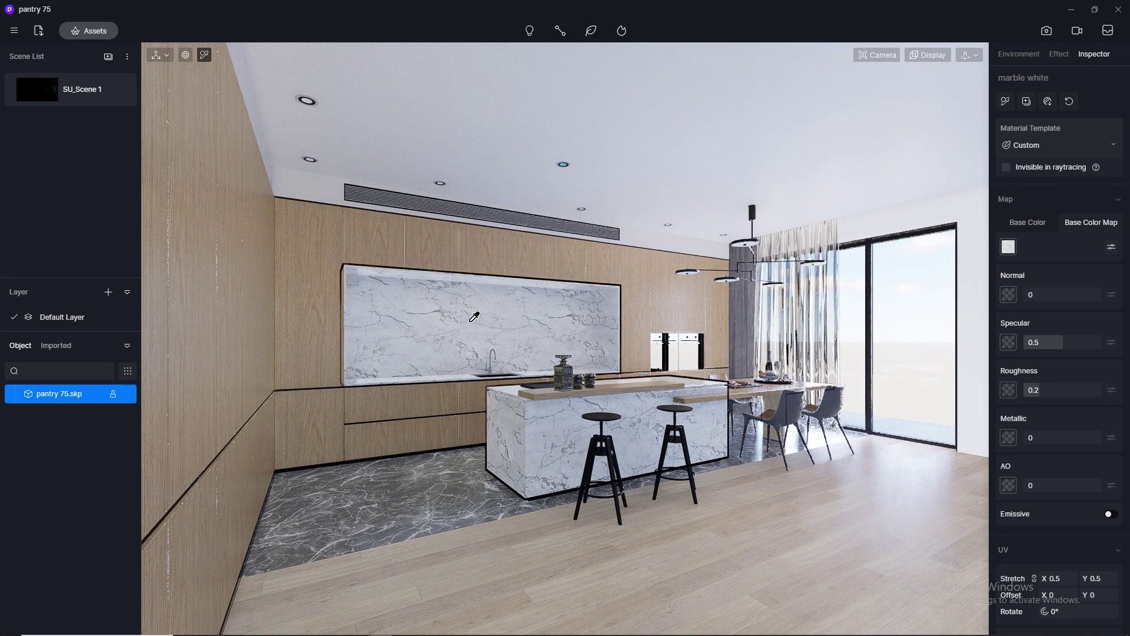
Copy the ceiling plaster material's base color map into its normal map.
left_click(501, 116)
left_click(1008, 247)
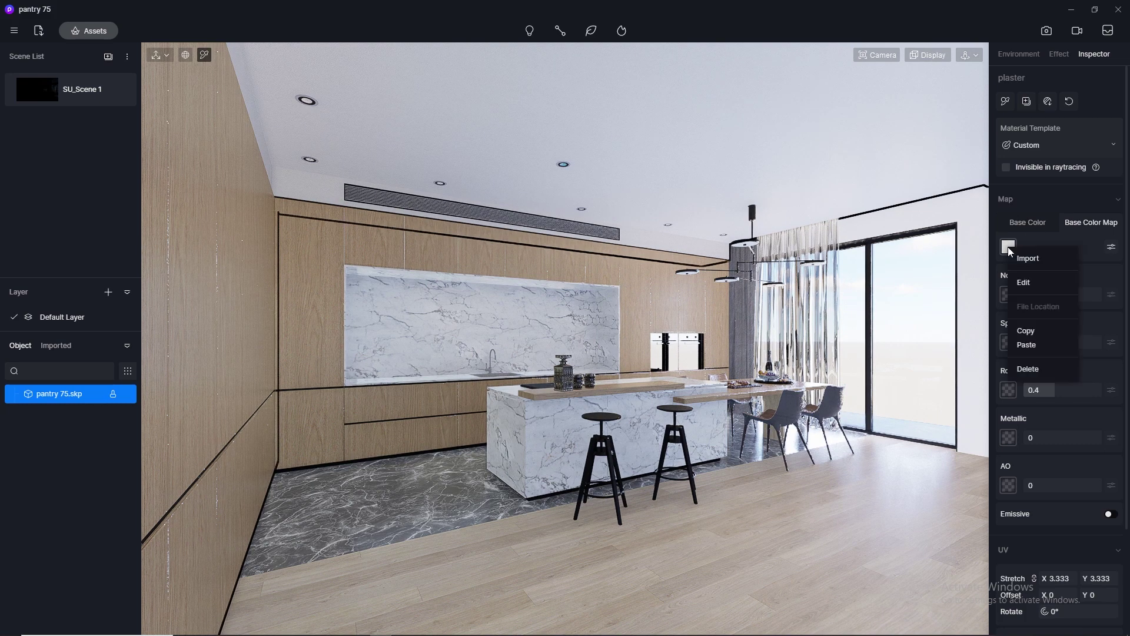
left_click(1030, 335)
left_click(1009, 293)
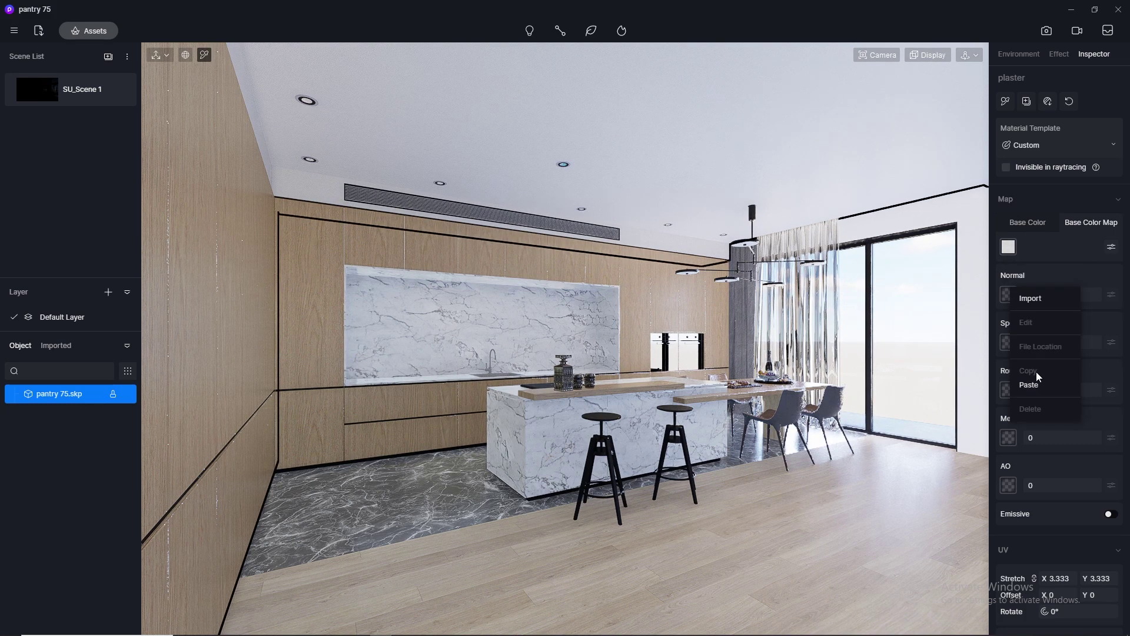
left_click(1038, 385)
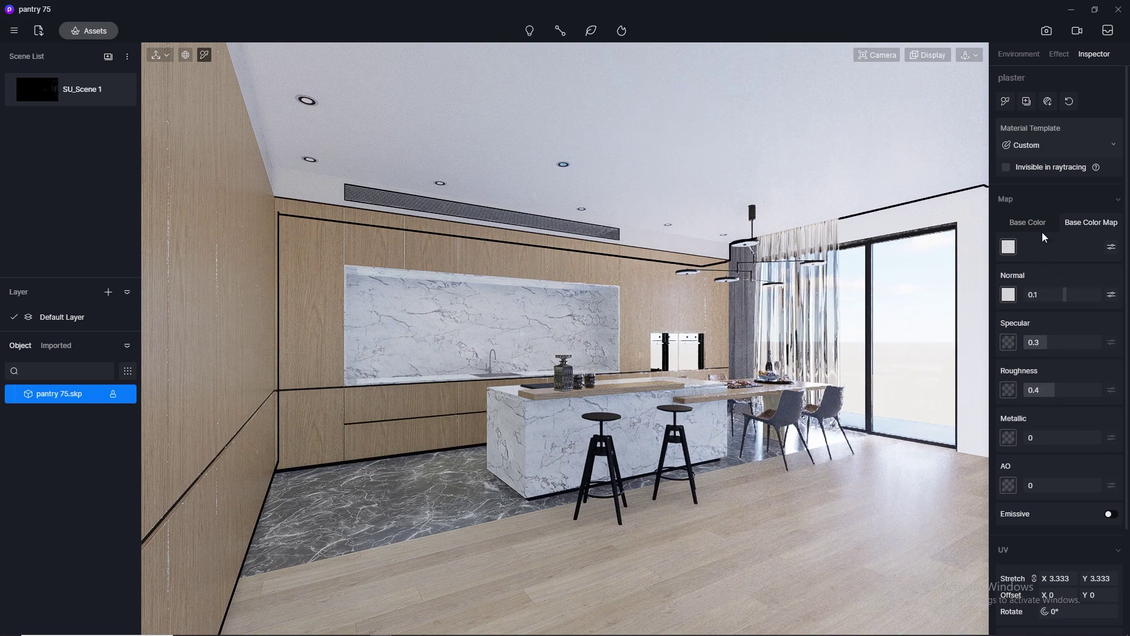
Set the plaster material's normal strength to 0.15 and its roughness to 0.8.
left_click(1076, 222)
double_click(1051, 293)
type("0.15")
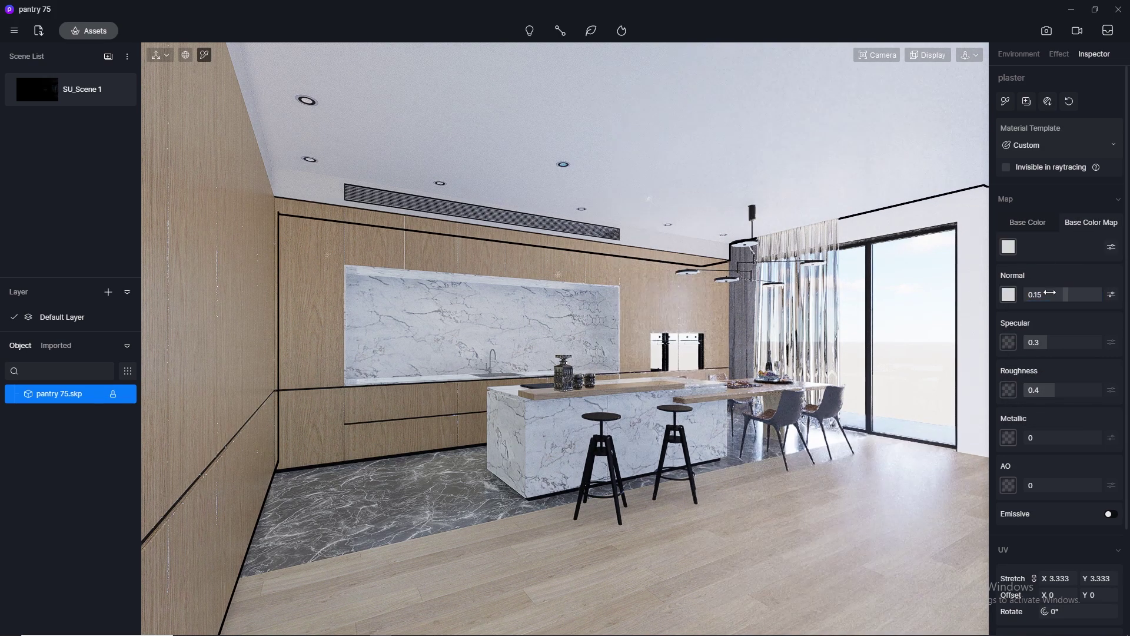
double_click(1038, 391)
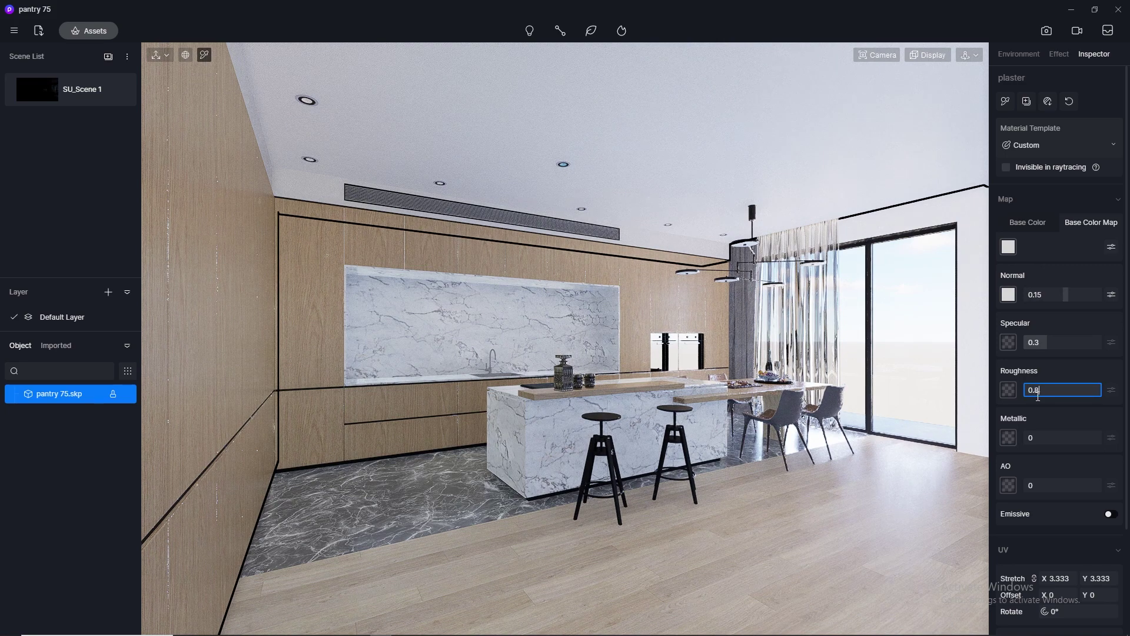
key("Return")
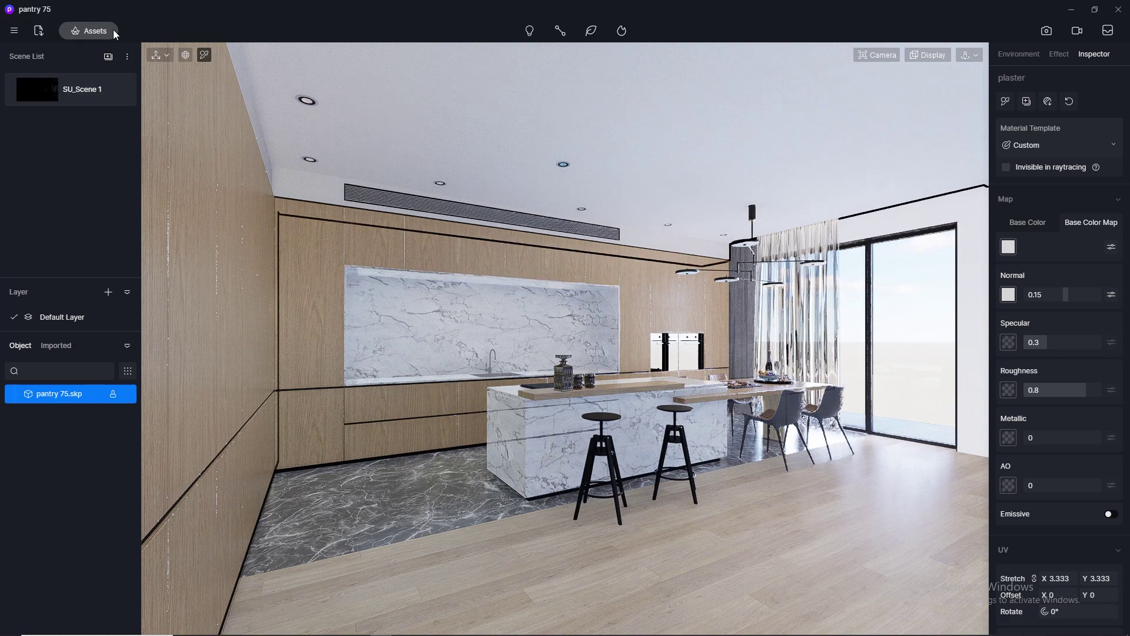
Apply the Normal Glass material from the online asset library to the sliding door's glass.
left_click(91, 33)
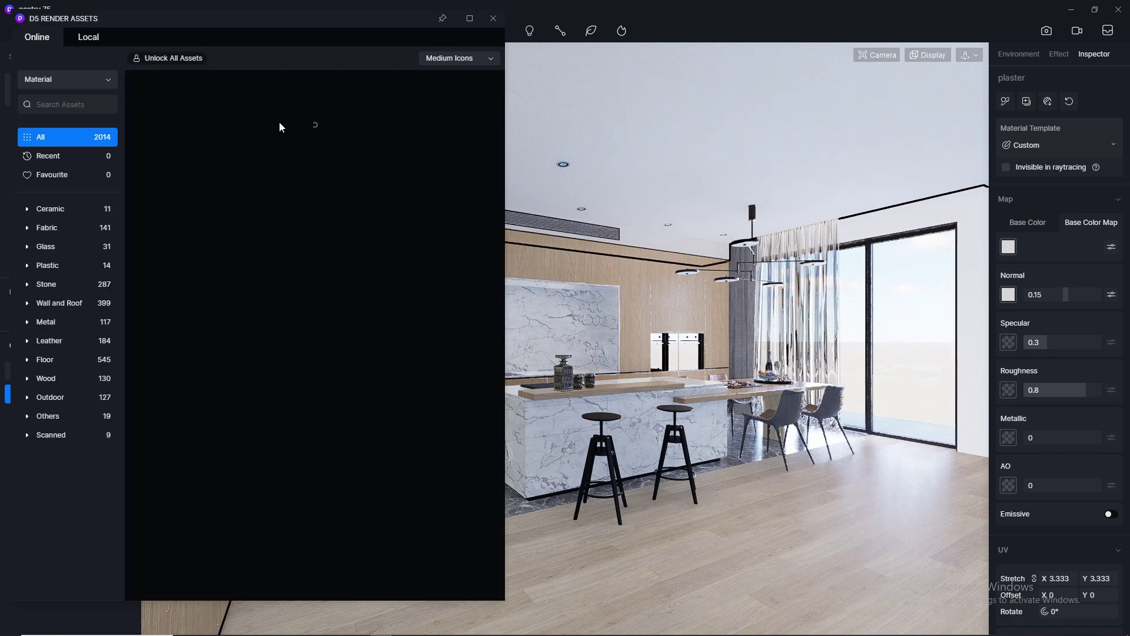
left_click(65, 249)
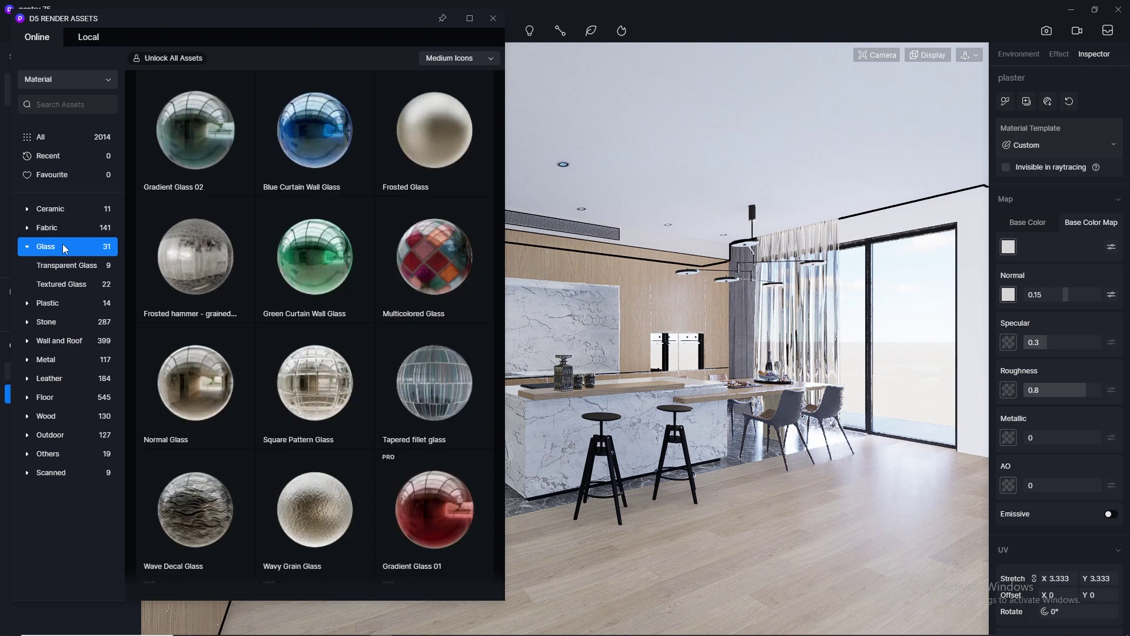
left_click_drag(203, 374, 828, 230)
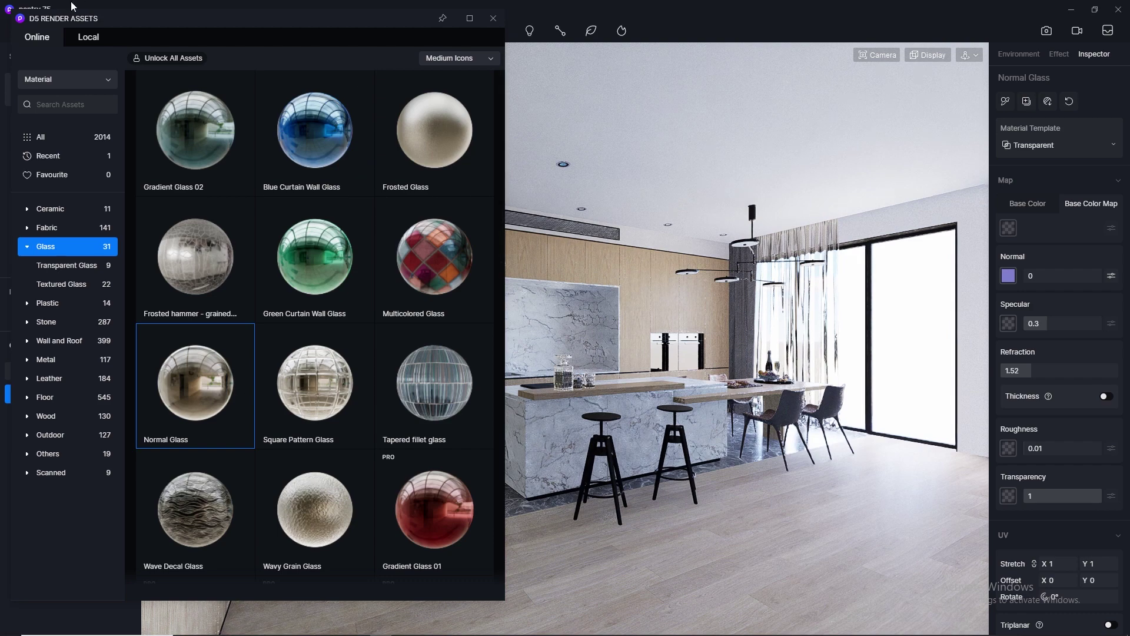
left_click(499, 24)
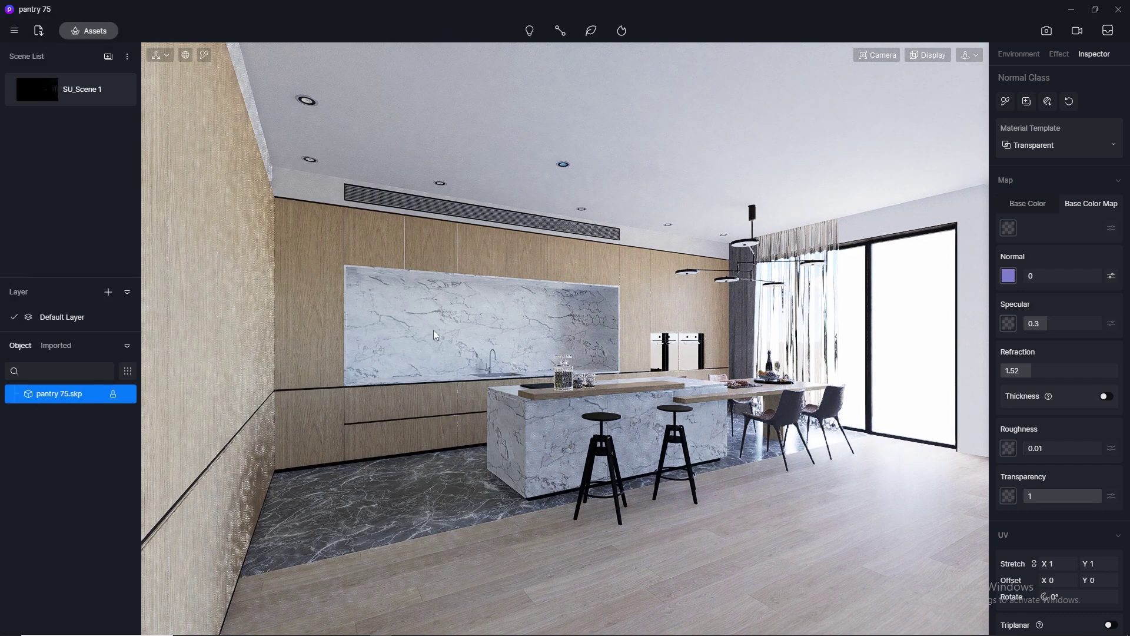
key("Escape")
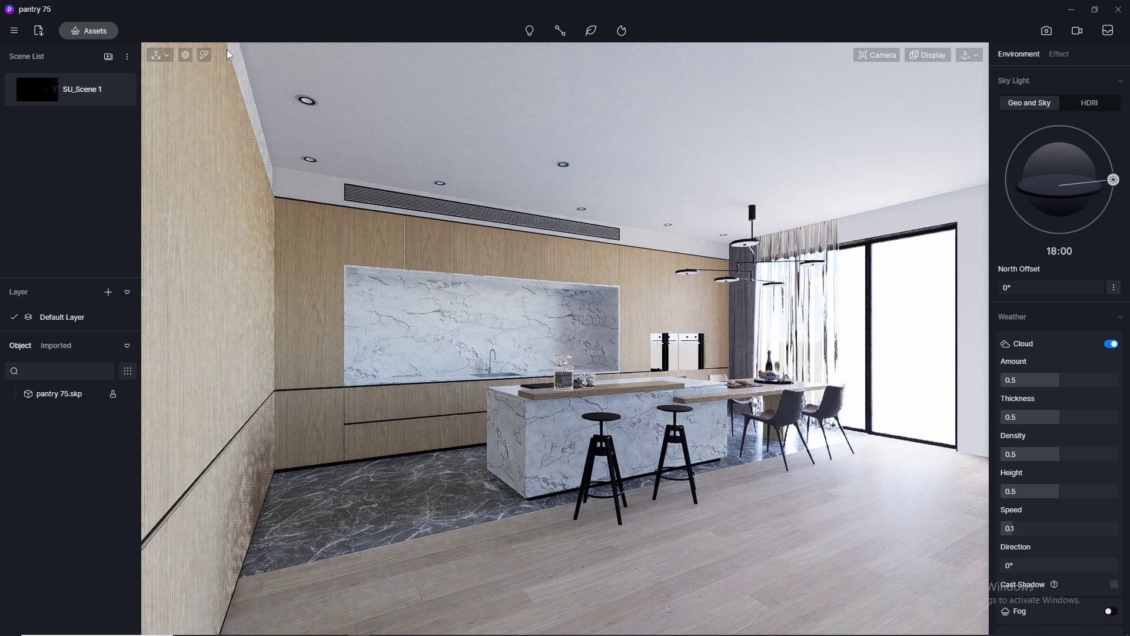
Set the specular of the sliding door frame's black doff material to 0.5.
left_click(205, 55)
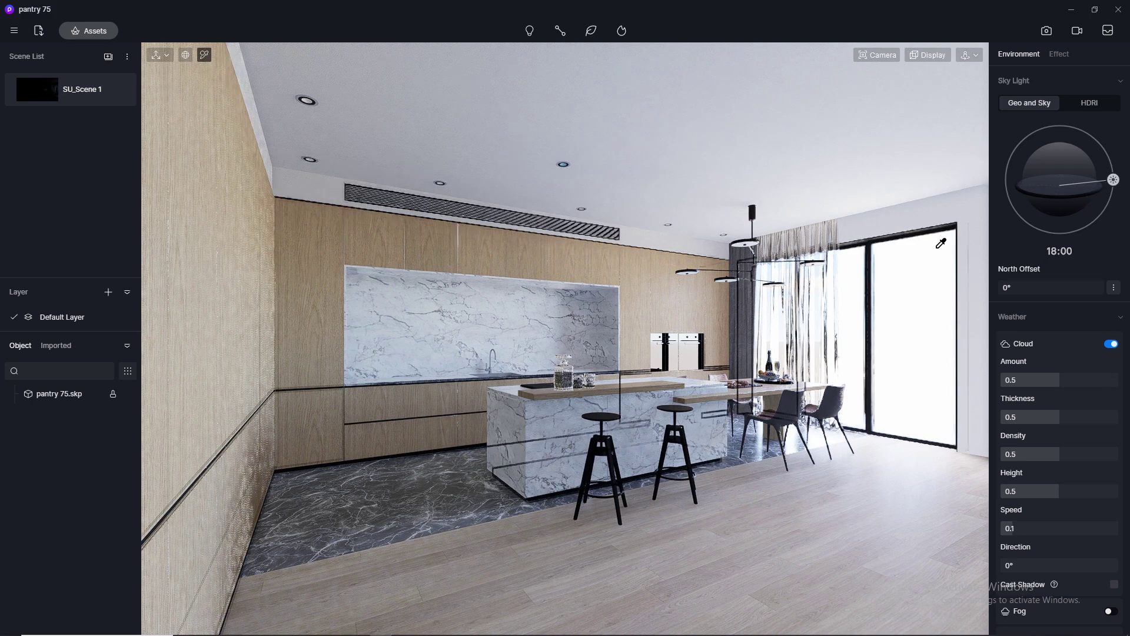
left_click(969, 55)
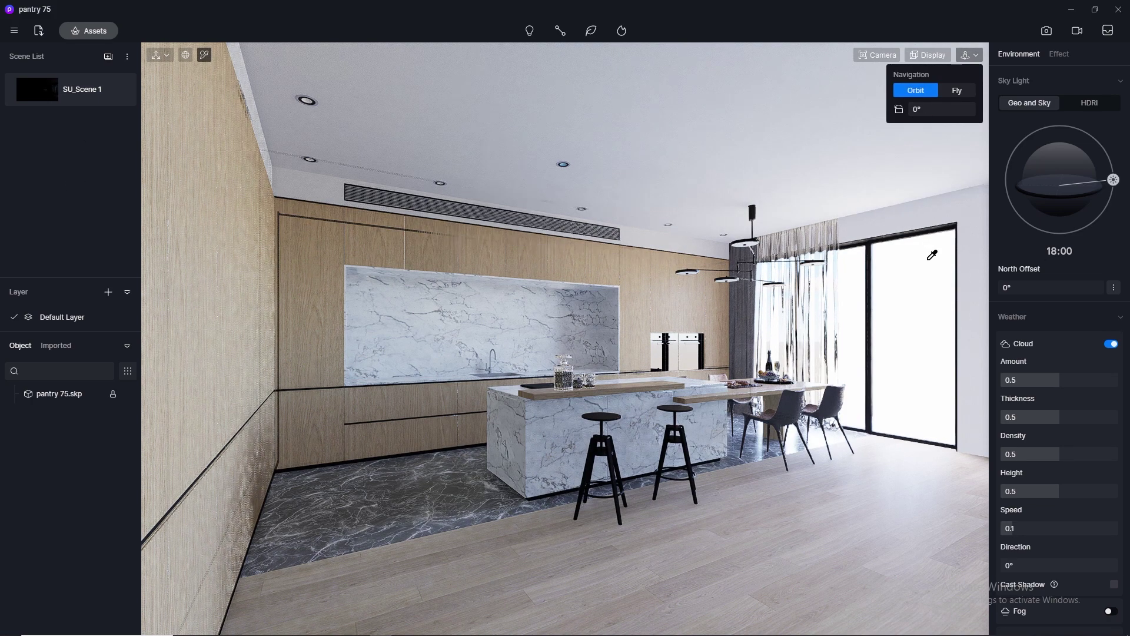
scroll(889, 247, "down", 5)
scroll(890, 248, "down", 3)
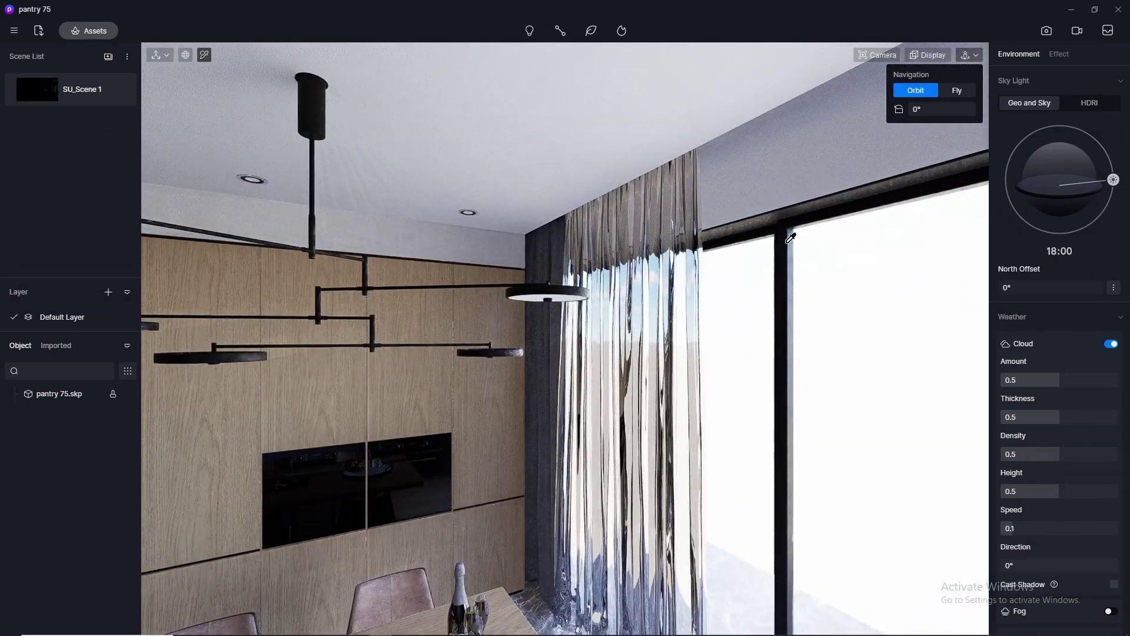
left_click(787, 237)
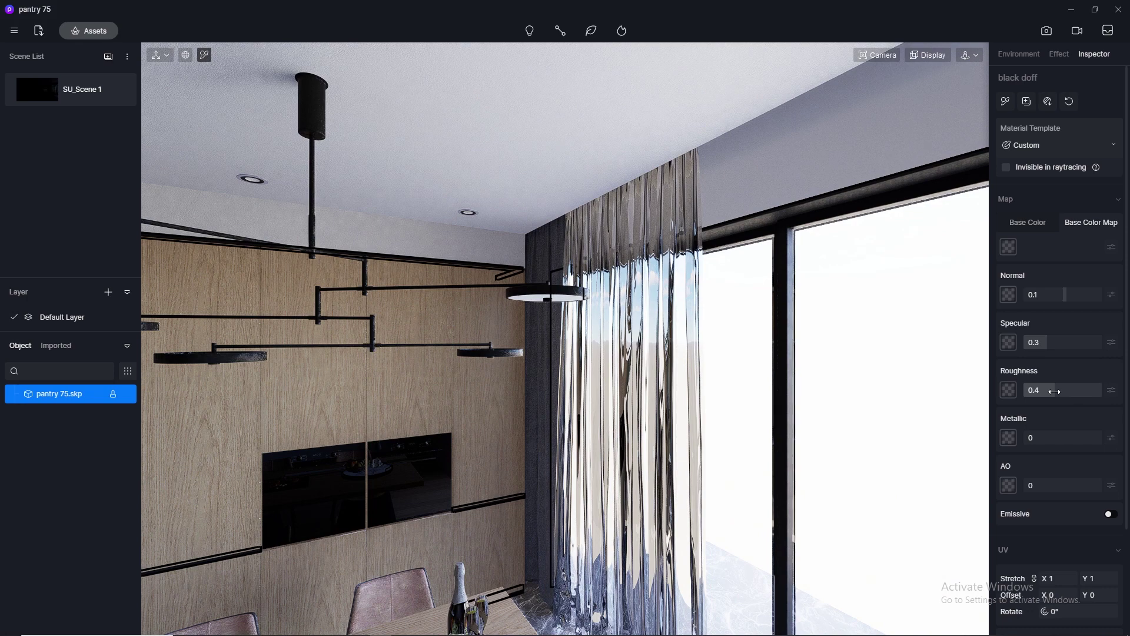
left_click(1041, 343)
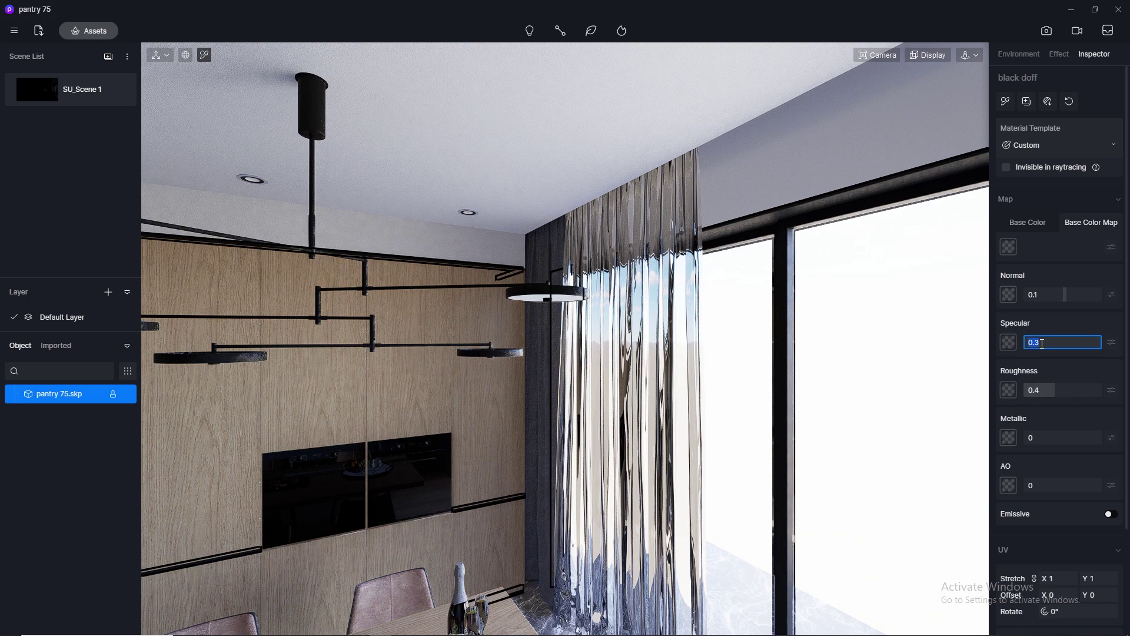
type("0.5")
key("Return")
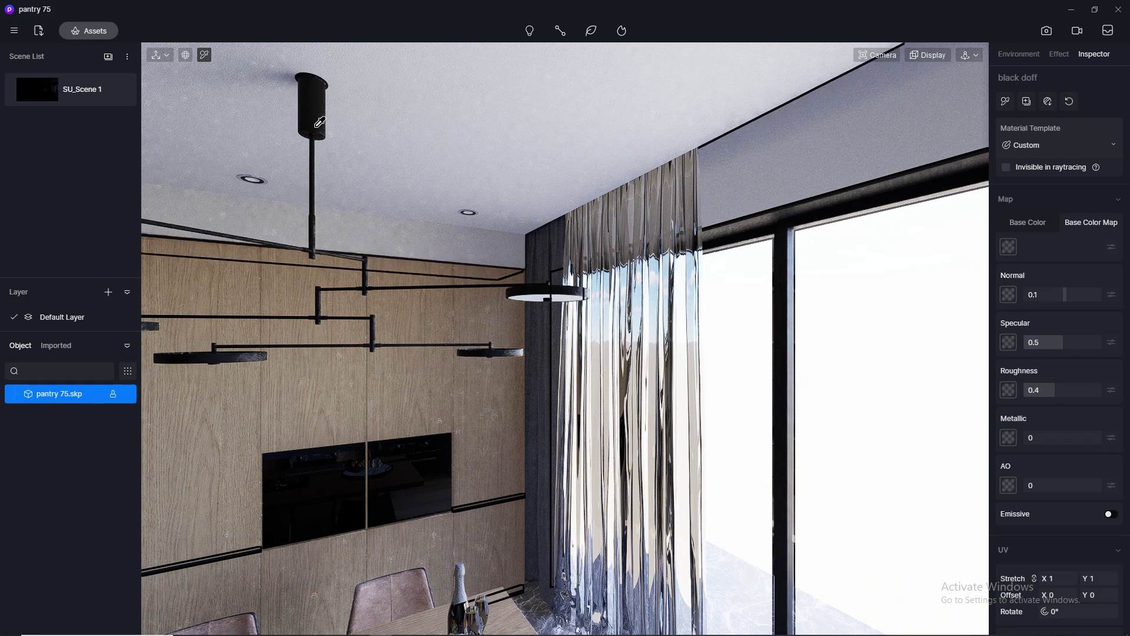
Sample the black material of the pendant lamp above the dining table and set its specular to 0.5.
left_click(318, 117)
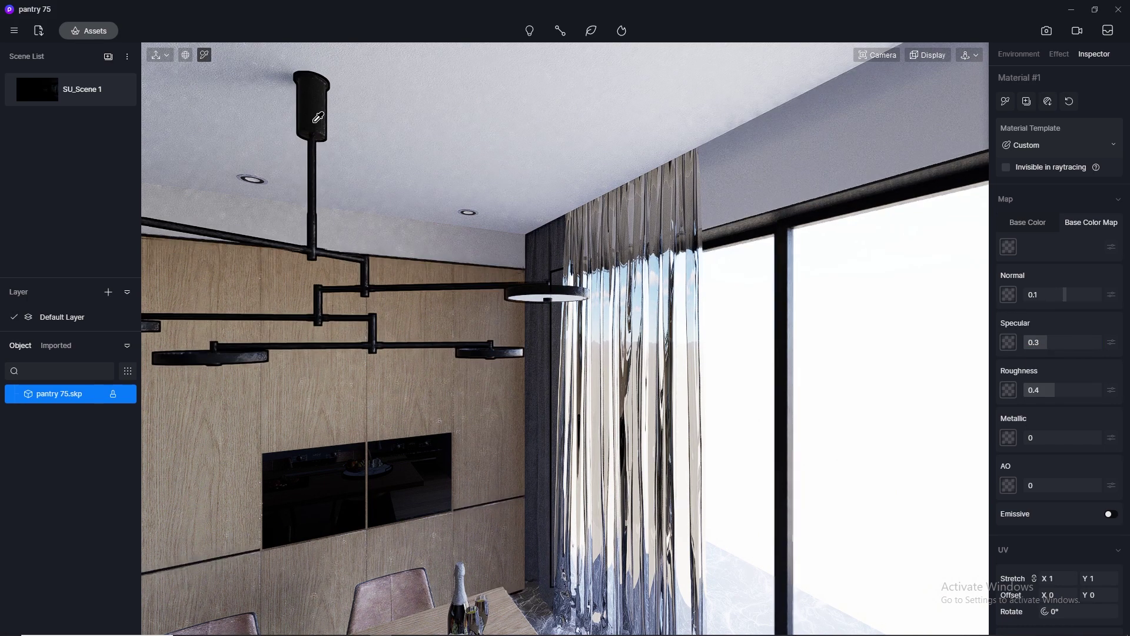
left_click(1036, 342)
type("0.5")
key("Return")
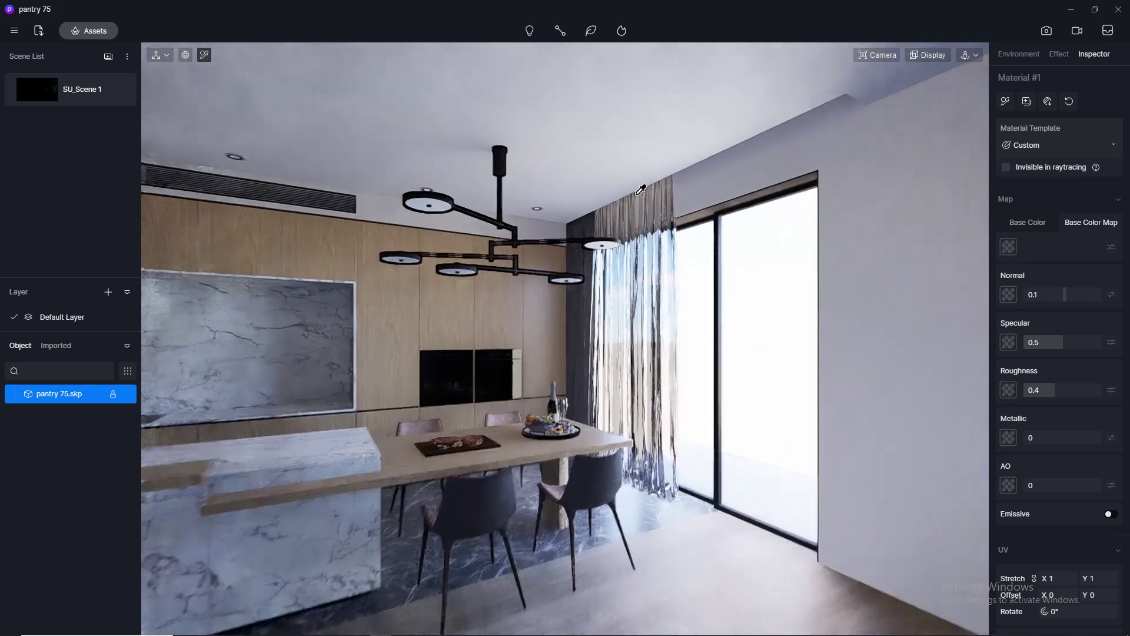
Search the online material library for "curtain" to find a fabric for the window curtains.
scroll(649, 265, "up", 3)
scroll(636, 468, "up", 5)
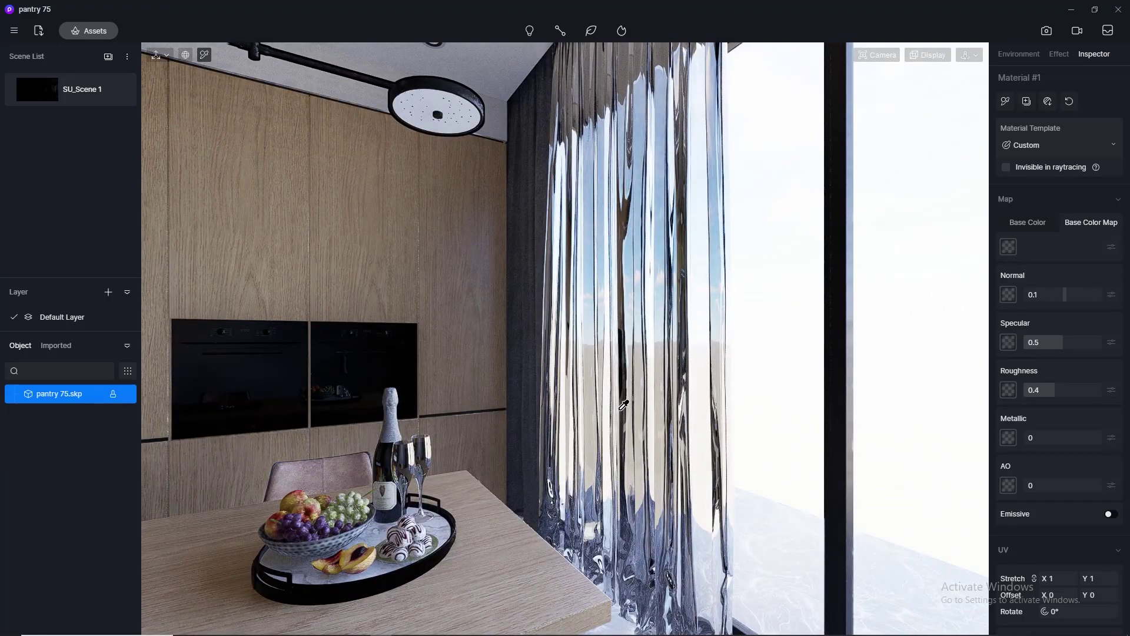
scroll(624, 405, "down", 5)
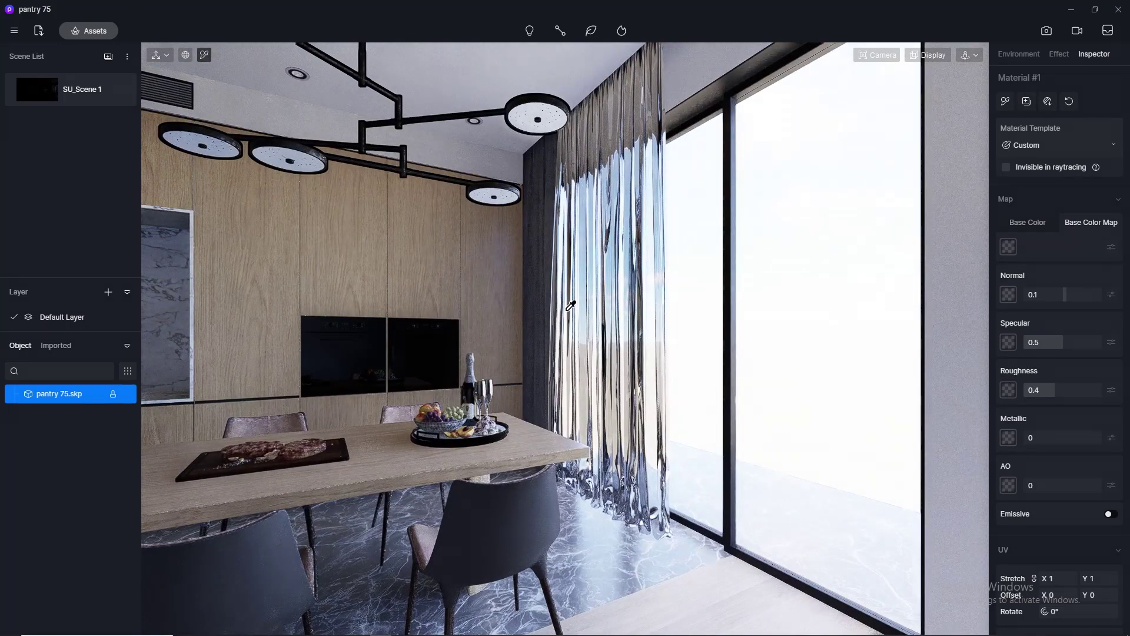
scroll(570, 302, "up", 5)
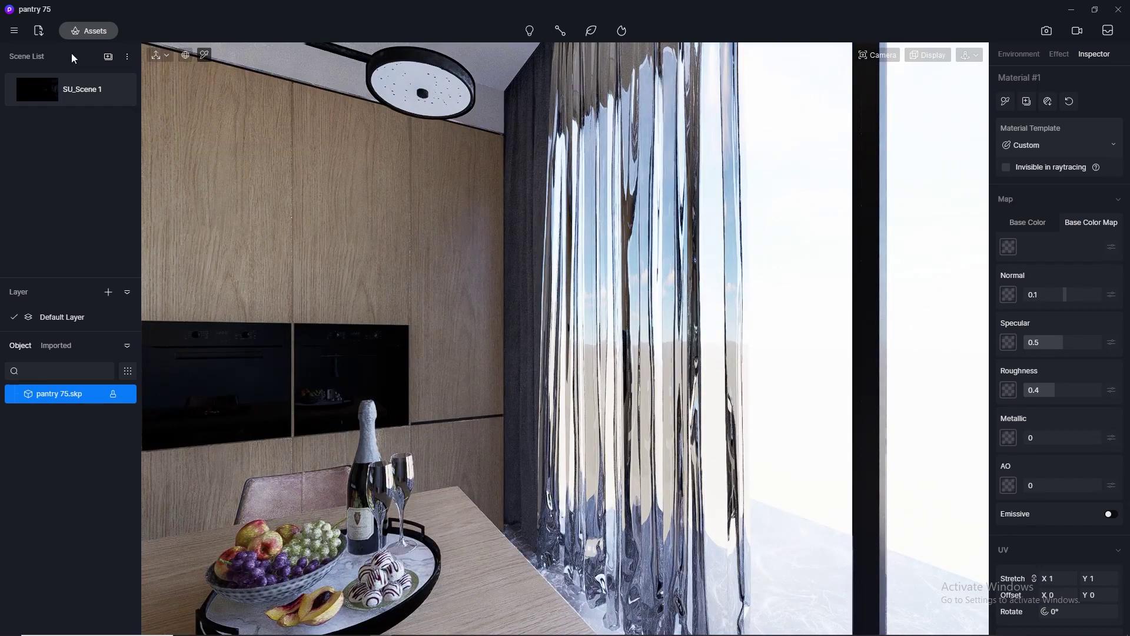
left_click(92, 34)
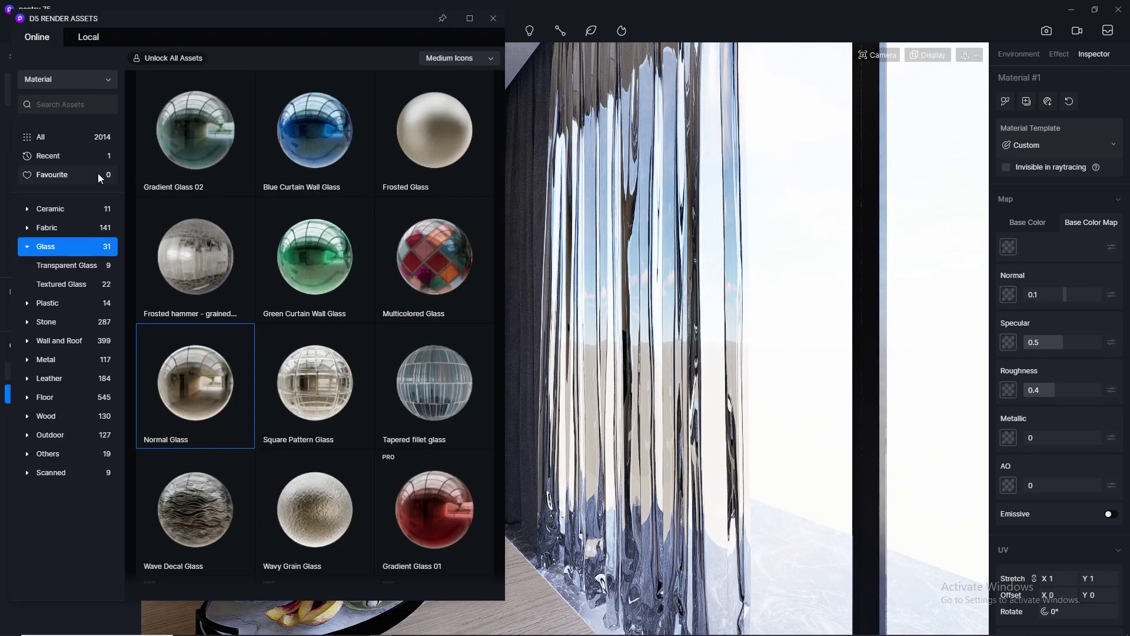
left_click(71, 112)
type("curtain")
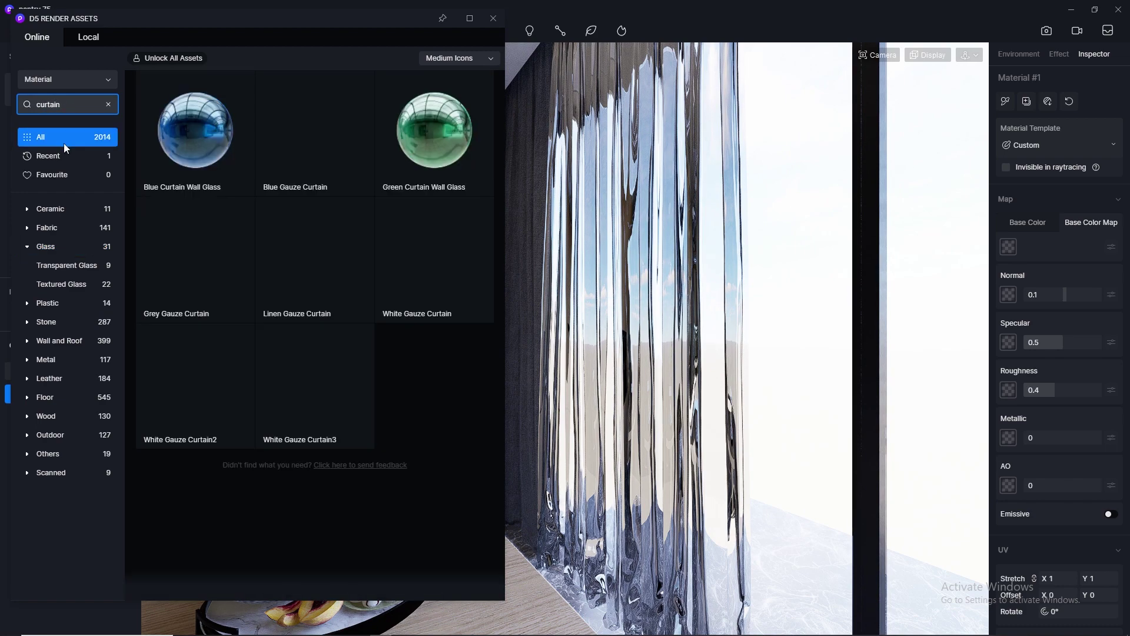
Apply White Gauze Curtain3 to the sheer window curtain and Grey Gauze Curtain to the dark curtain beside it.
right_click_drag(675, 482, 890, 398)
scroll(888, 393, "down", 4)
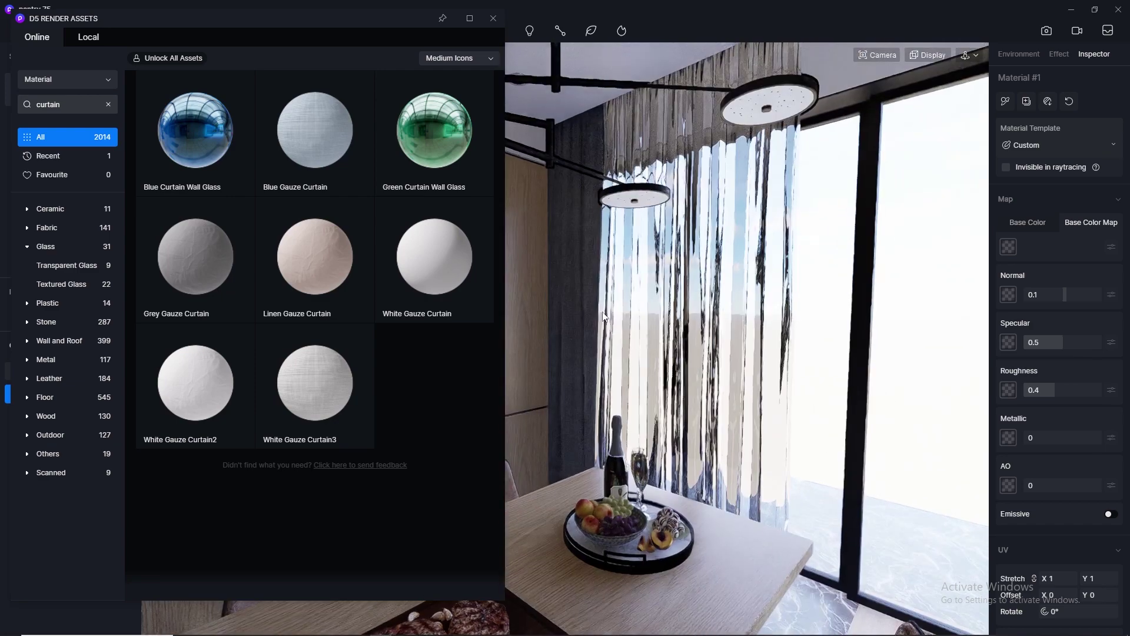
scroll(578, 291, "up", 5)
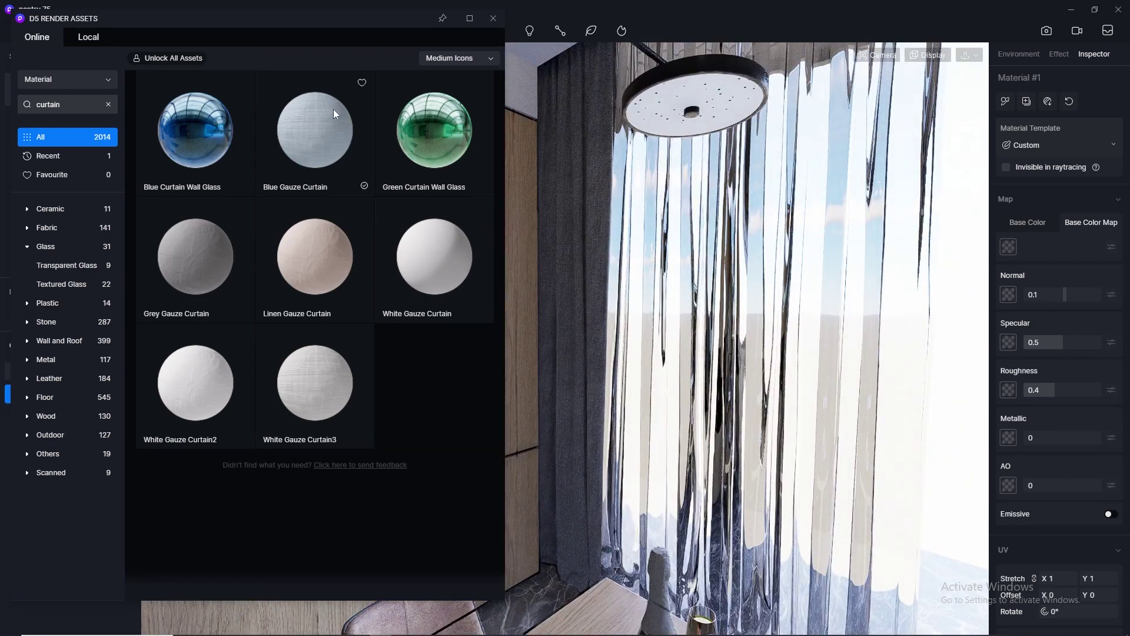
left_click_drag(320, 404, 798, 413)
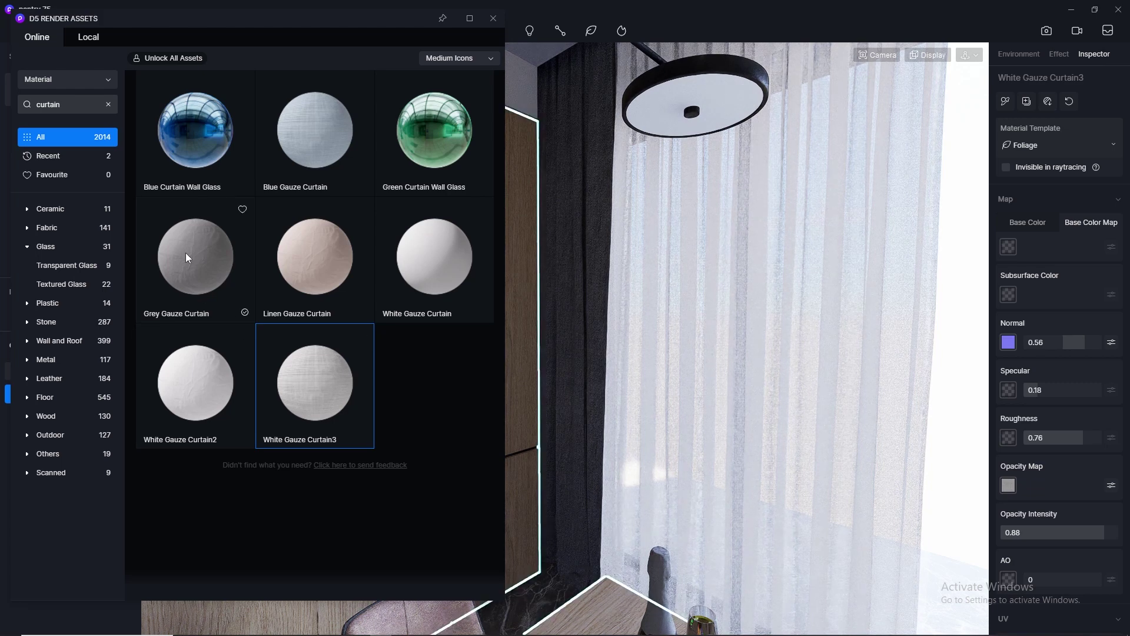
left_click_drag(186, 252, 568, 386)
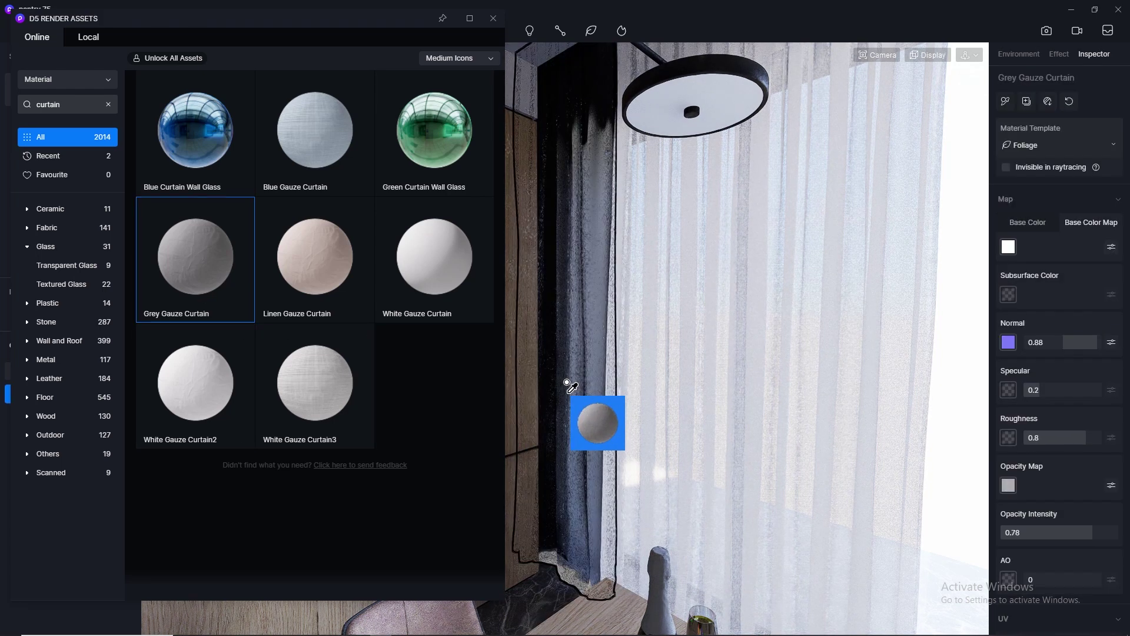
left_click(493, 18)
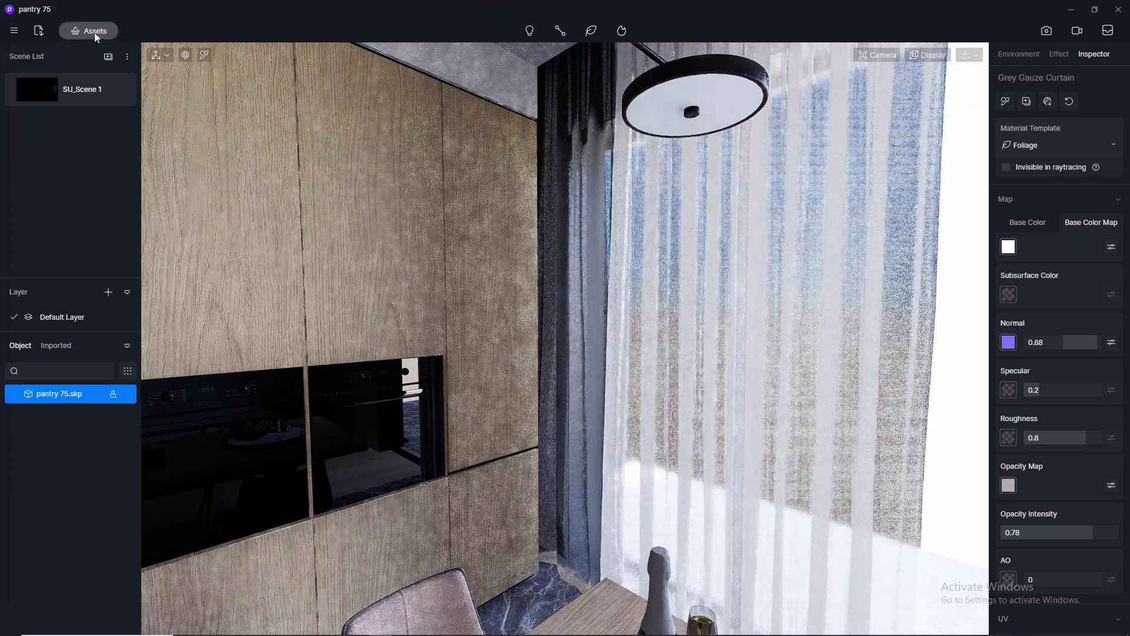
Restore the SU_Scene 1 view and set up an image render at the 4K preset size.
left_click(19, 91)
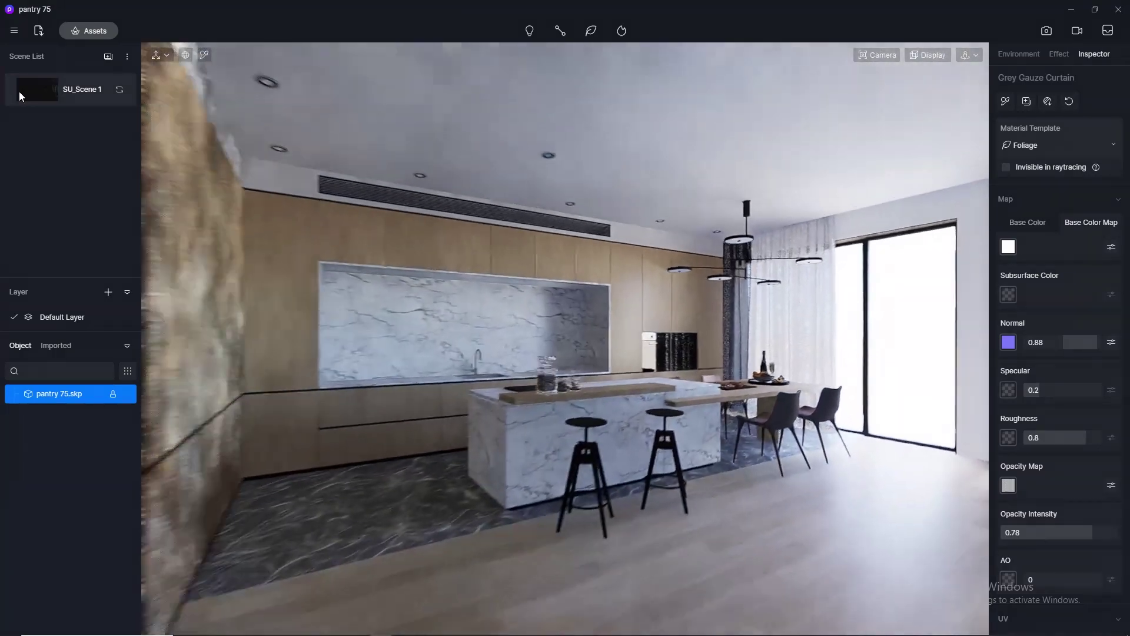
left_click(874, 55)
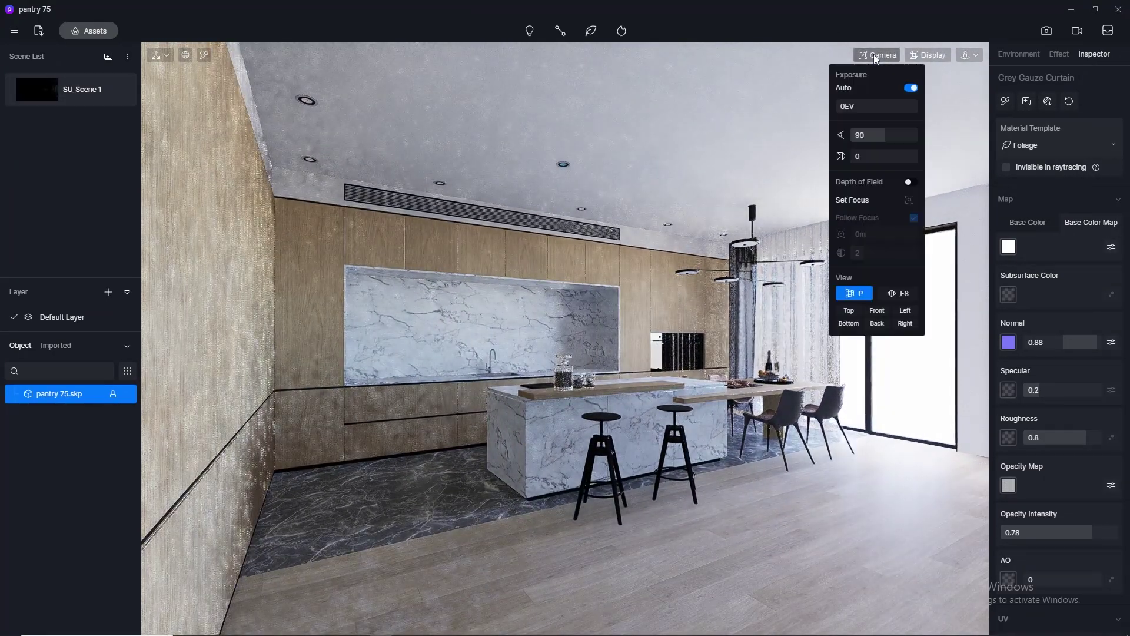
left_click(1045, 30)
left_click(549, 612)
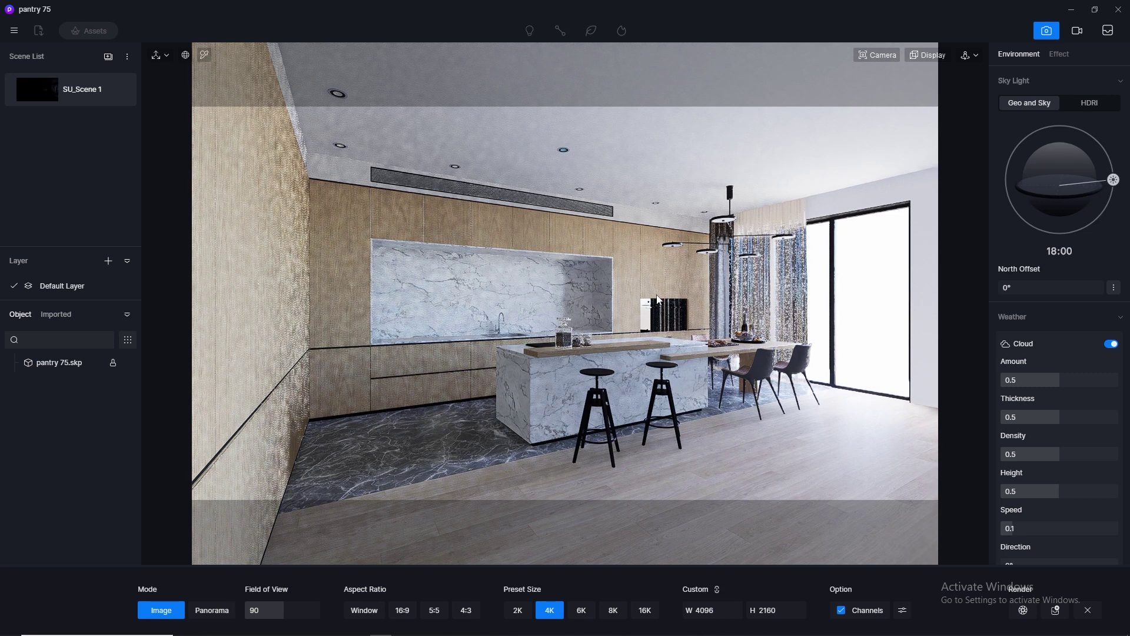
Set the camera's field of view to 82 and update SU_Scene 1 with the new view.
left_click(877, 55)
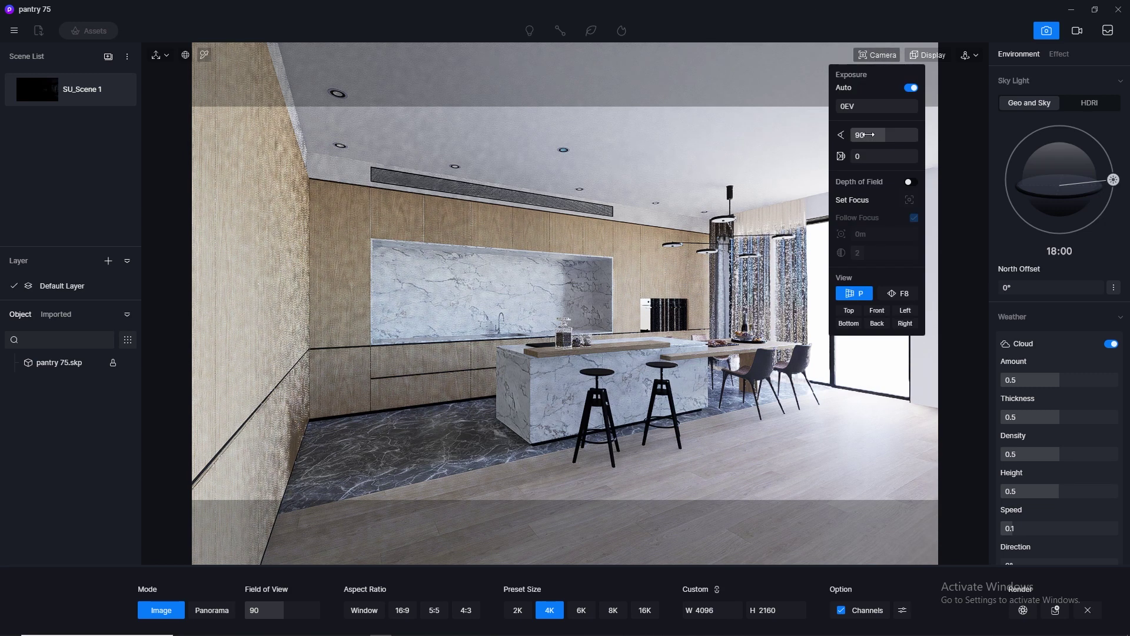
double_click(871, 137)
key("Return")
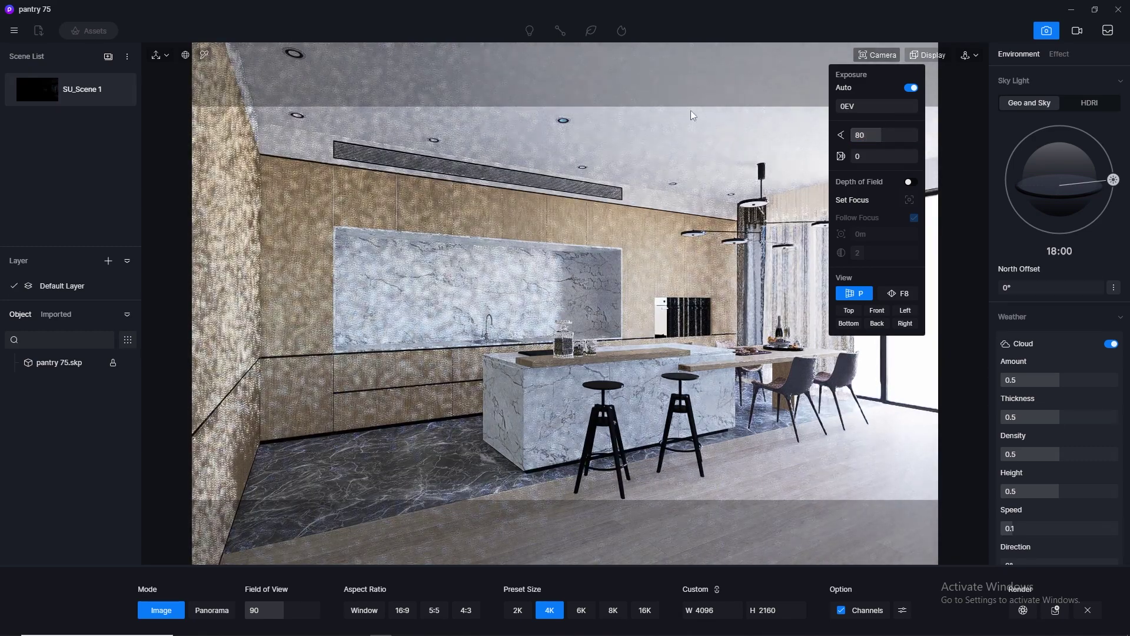
double_click(876, 136)
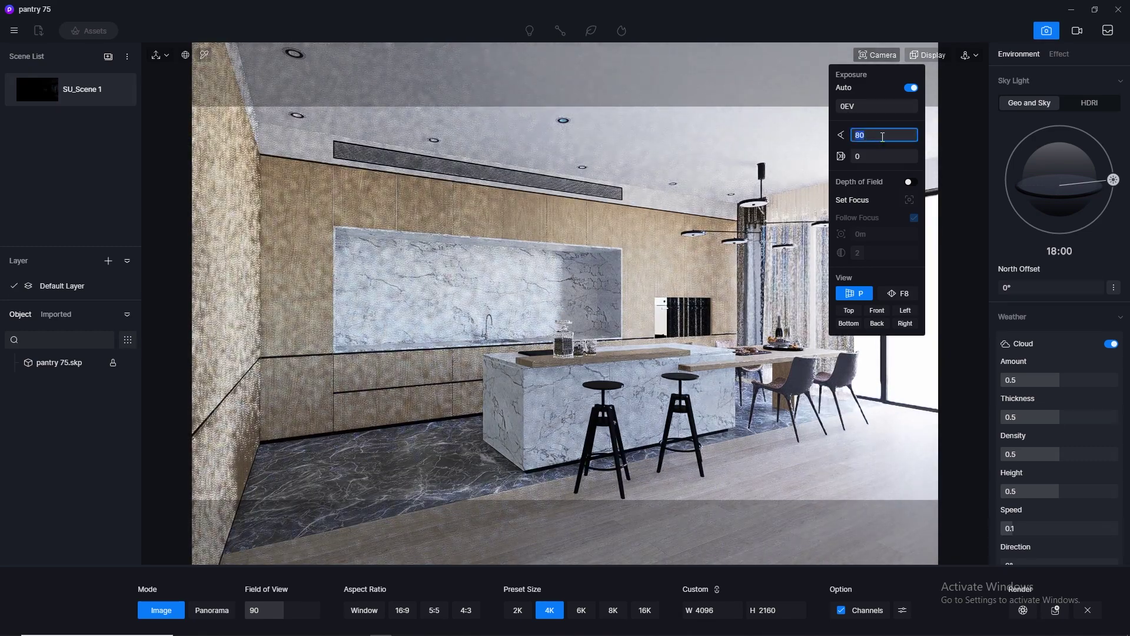
type("82")
key("Return")
left_click(857, 24)
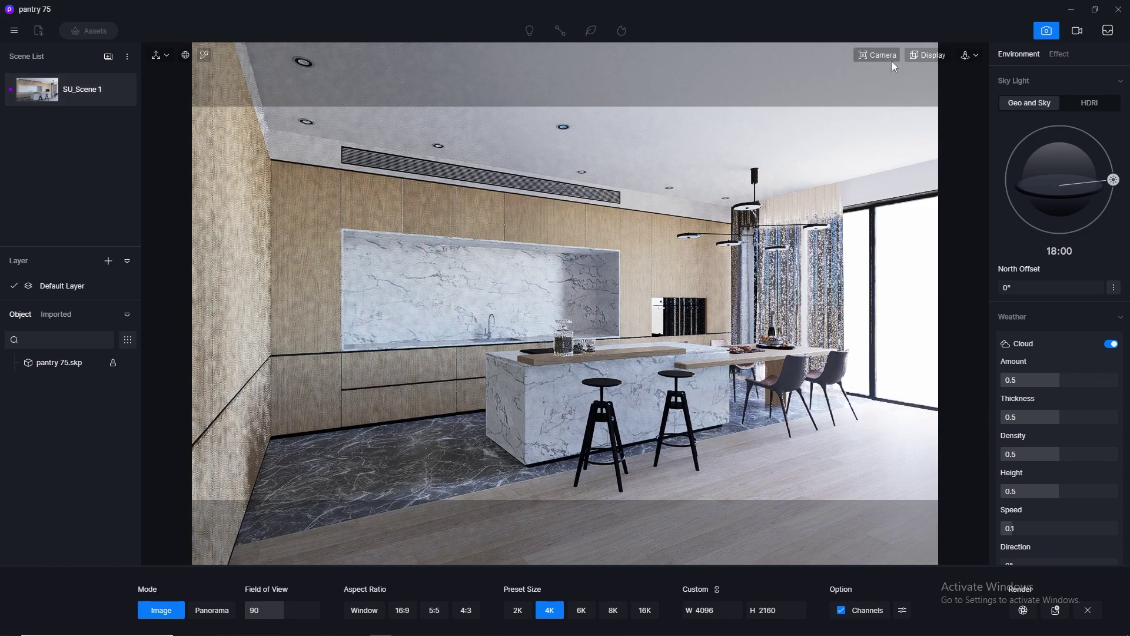
Leave image render mode and reuse the black cooktop material's base color map as its normal map.
left_click(1046, 31)
scroll(630, 355, "up", 5)
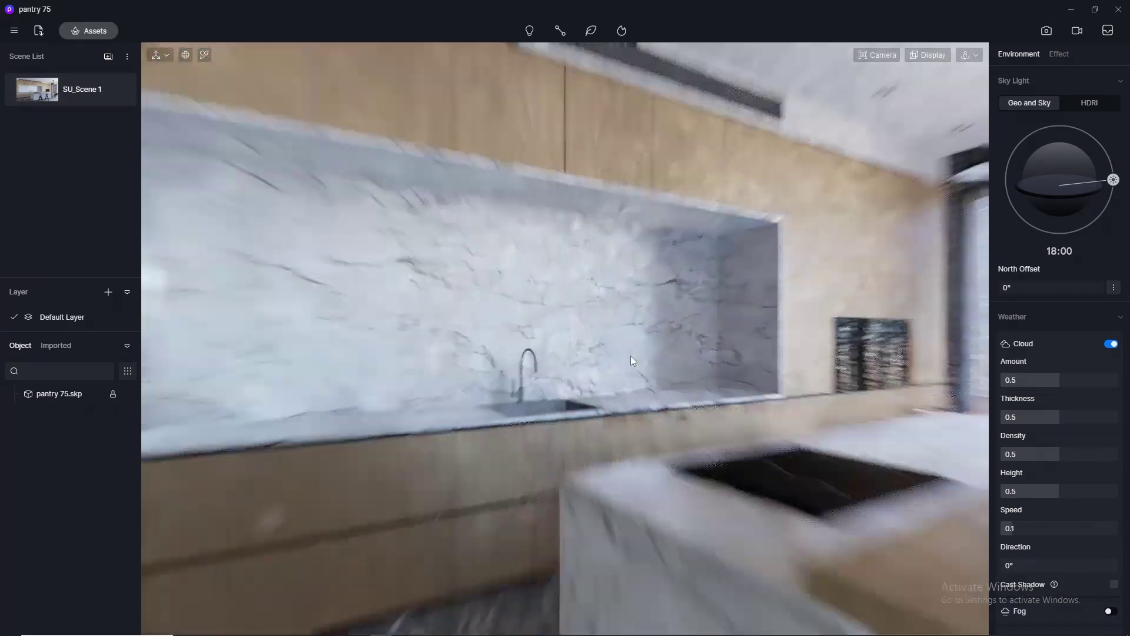
scroll(751, 399, "down", 2)
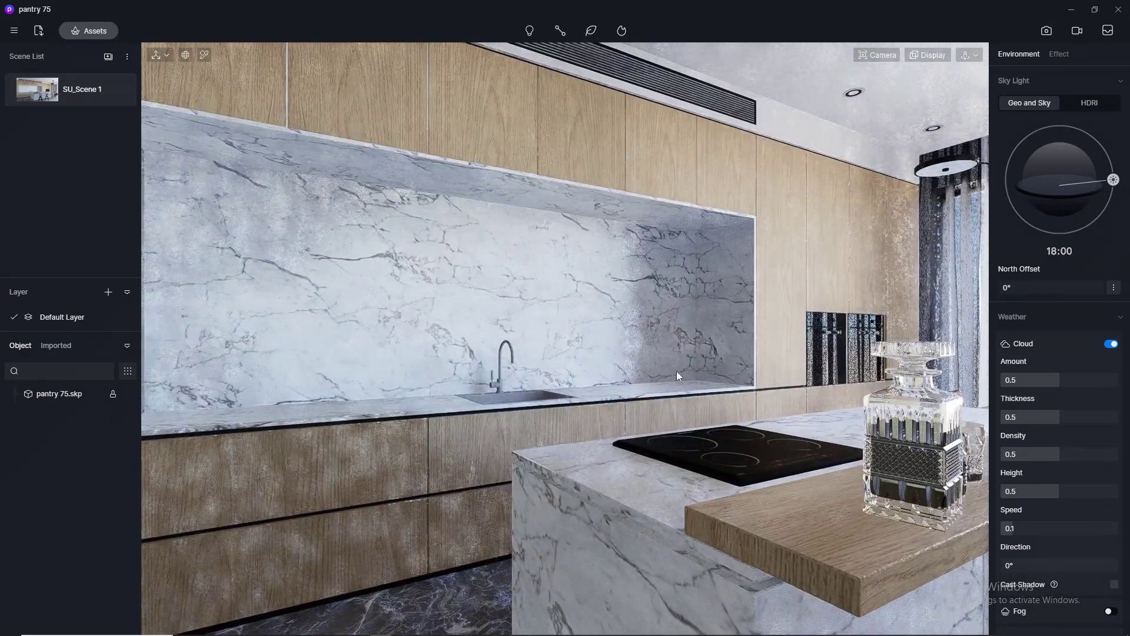
scroll(674, 382, "up", 1)
middle_click_drag(661, 447, 647, 464)
scroll(624, 493, "down", 3)
scroll(634, 520, "up", 2)
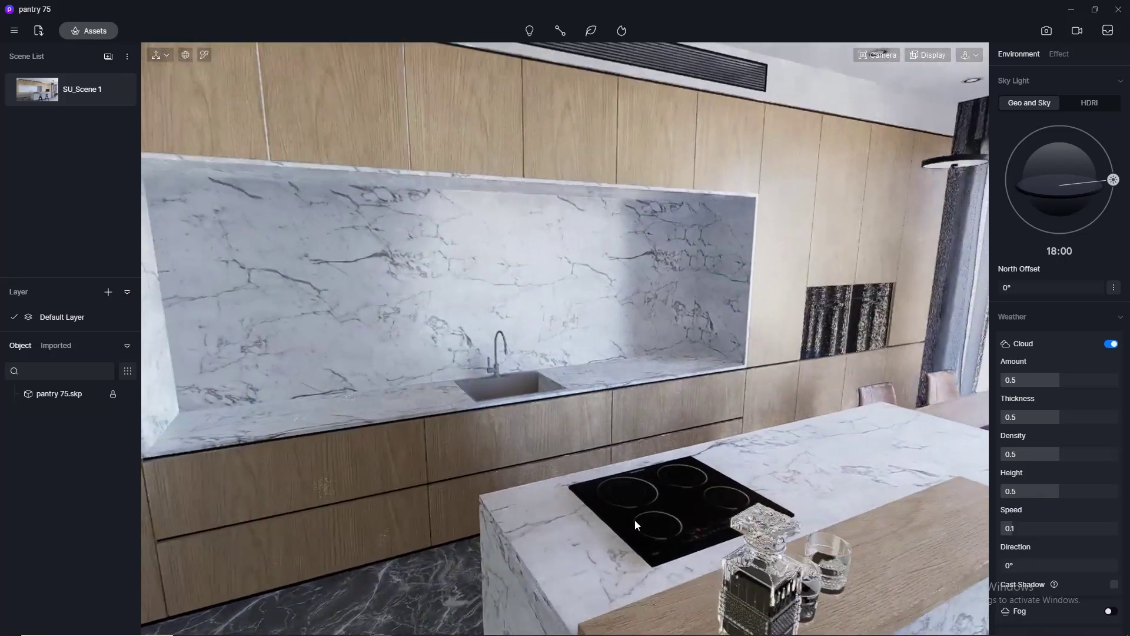
left_click(204, 55)
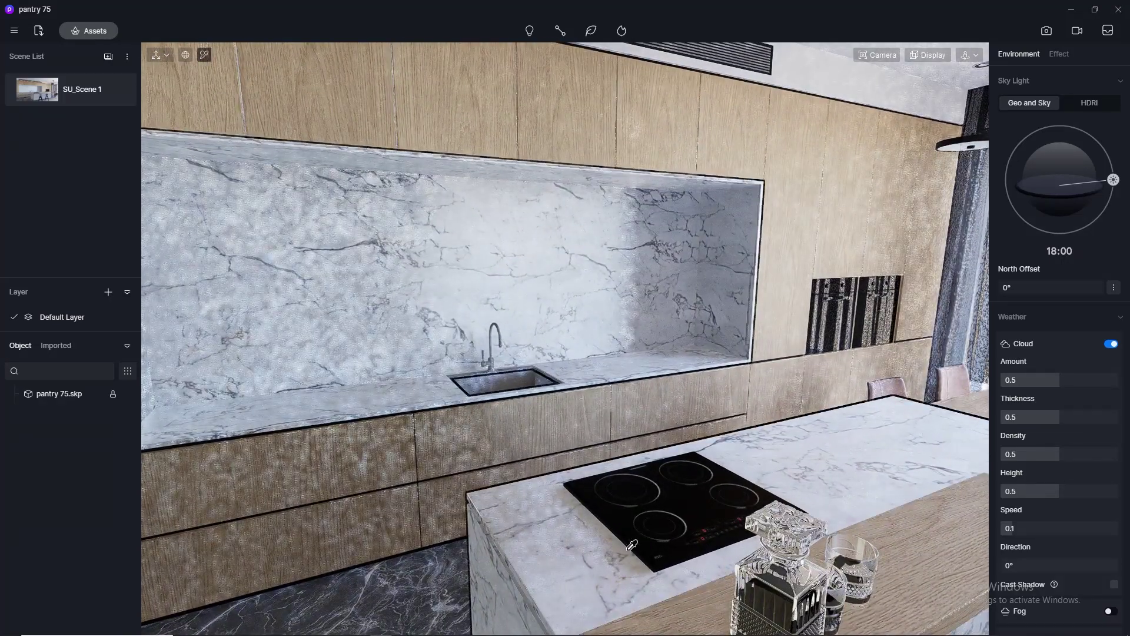
left_click(645, 508)
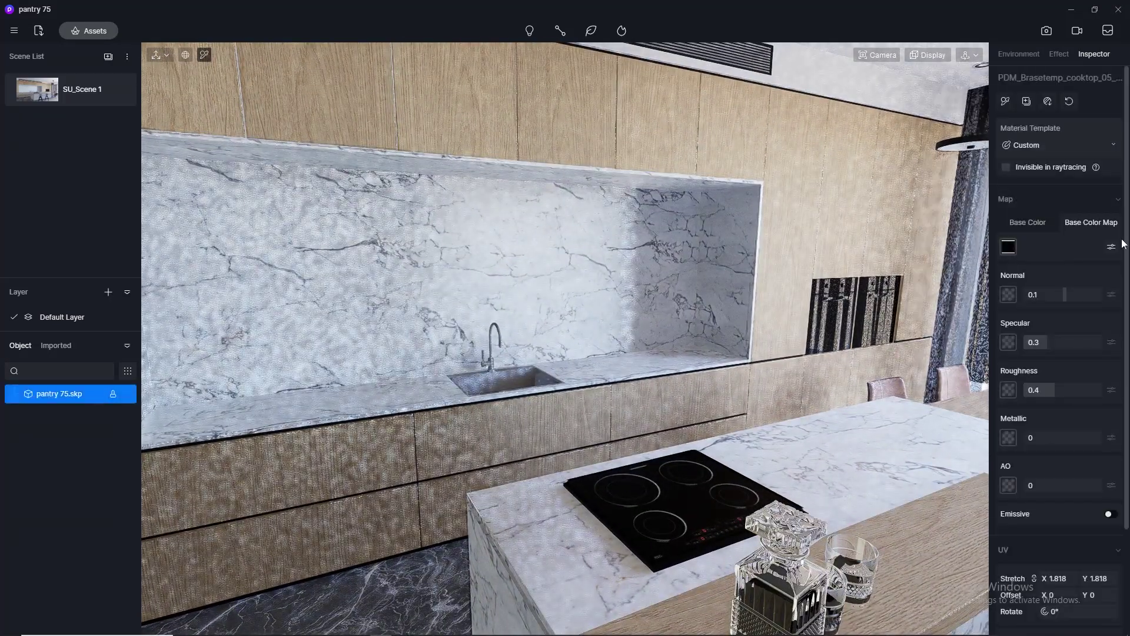
left_click(1010, 247)
left_click(1033, 326)
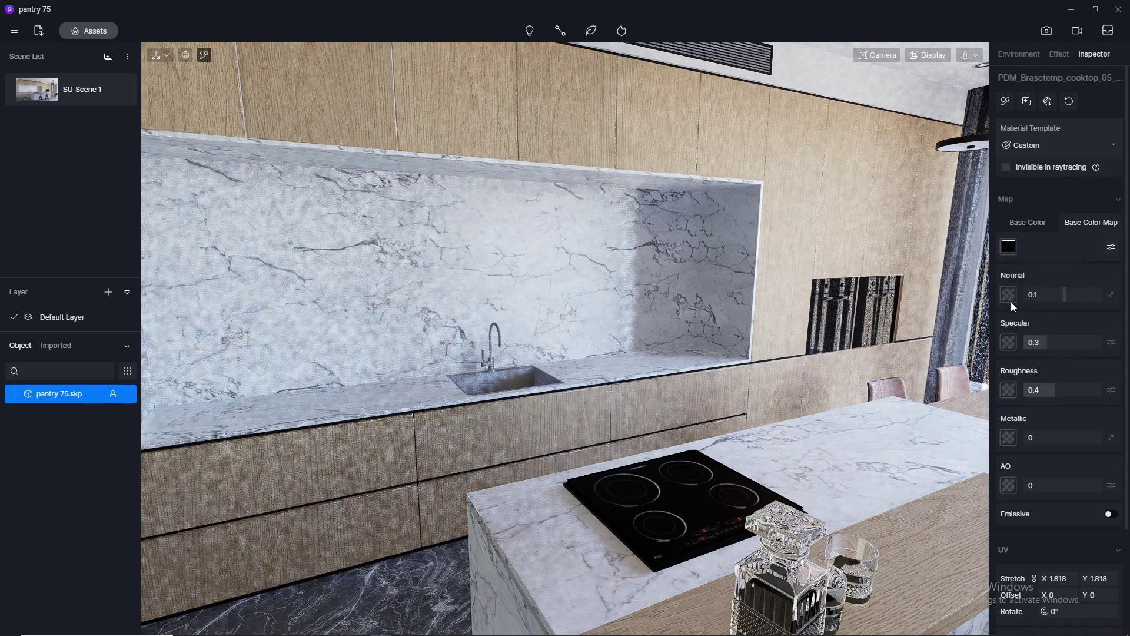
left_click(1009, 295)
left_click(1034, 385)
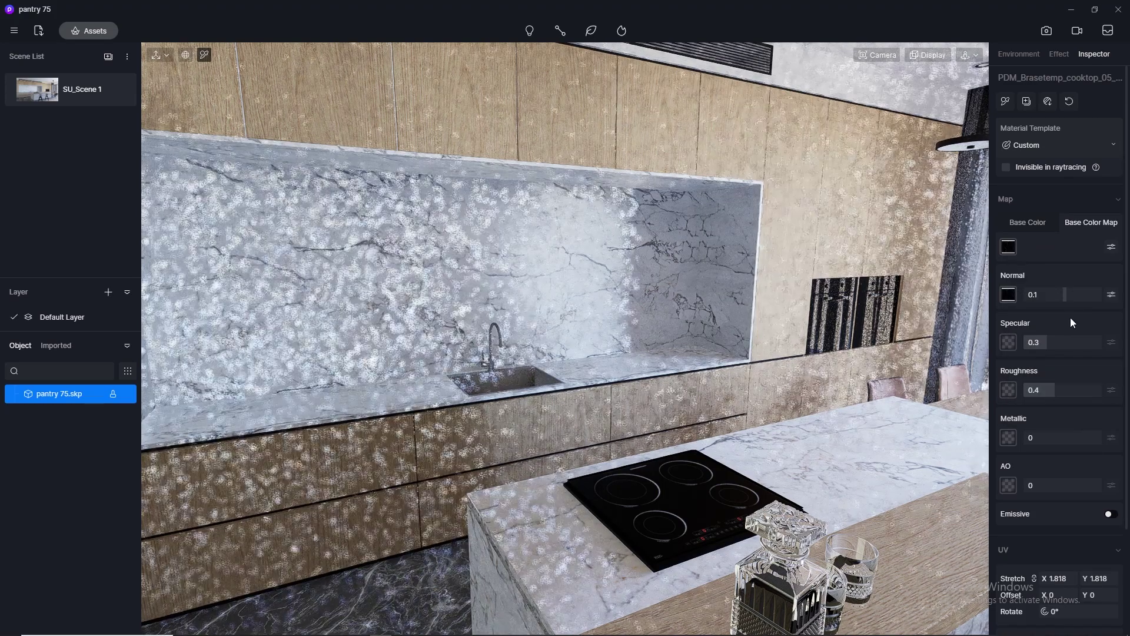
Set the cooktop material's specular to 0.5 and roughness to 0.2.
left_click(1041, 341)
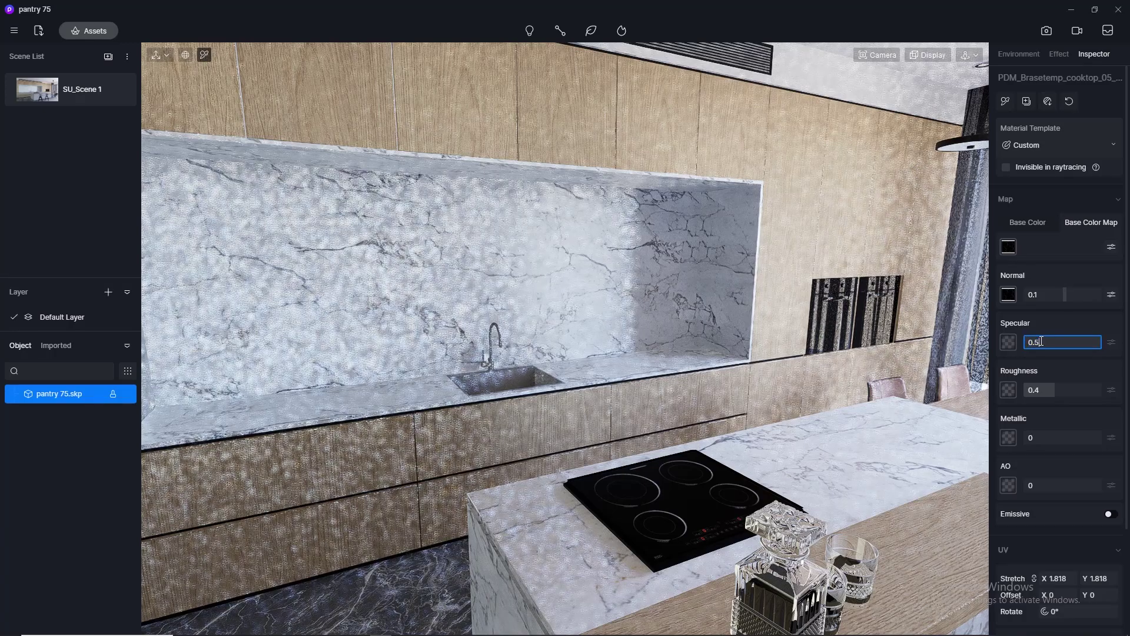
key("Return")
left_click(1046, 392)
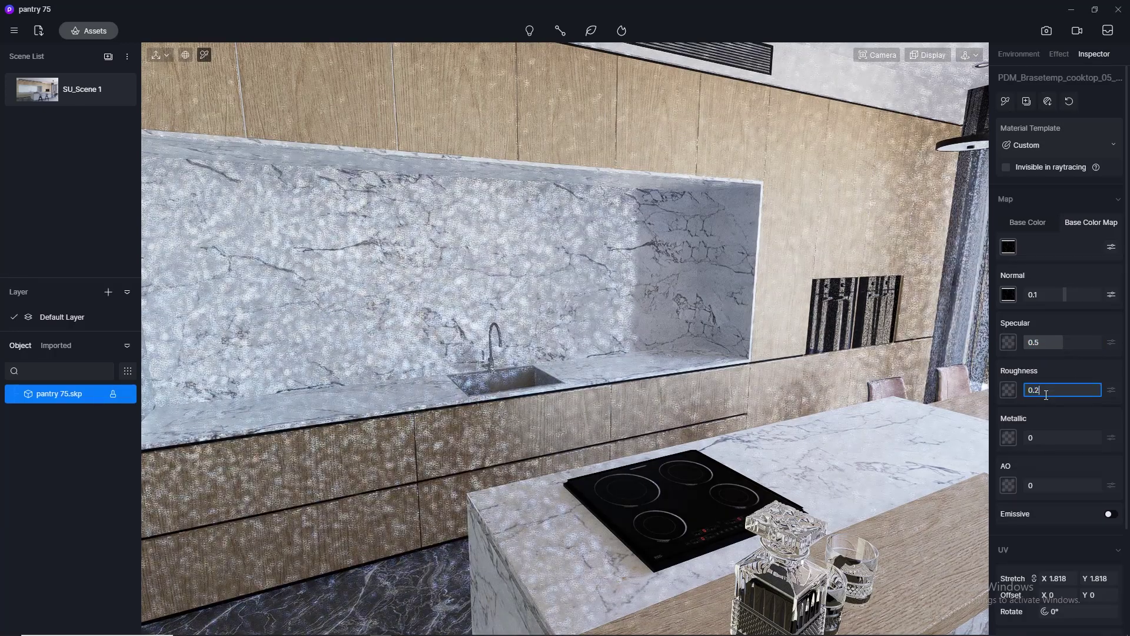
key("Return")
Apply the Brushed Stainless Steel material from the online Metal category to the kitchen sink and faucet.
scroll(533, 376, "up", 3)
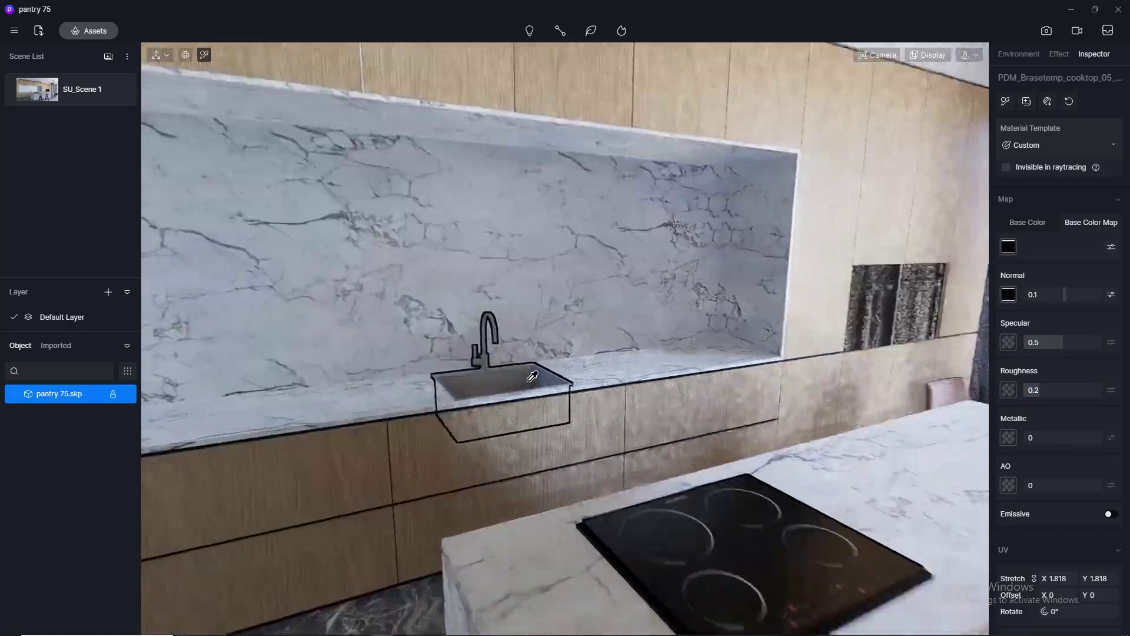
scroll(533, 375, "up", 2)
left_click(513, 371)
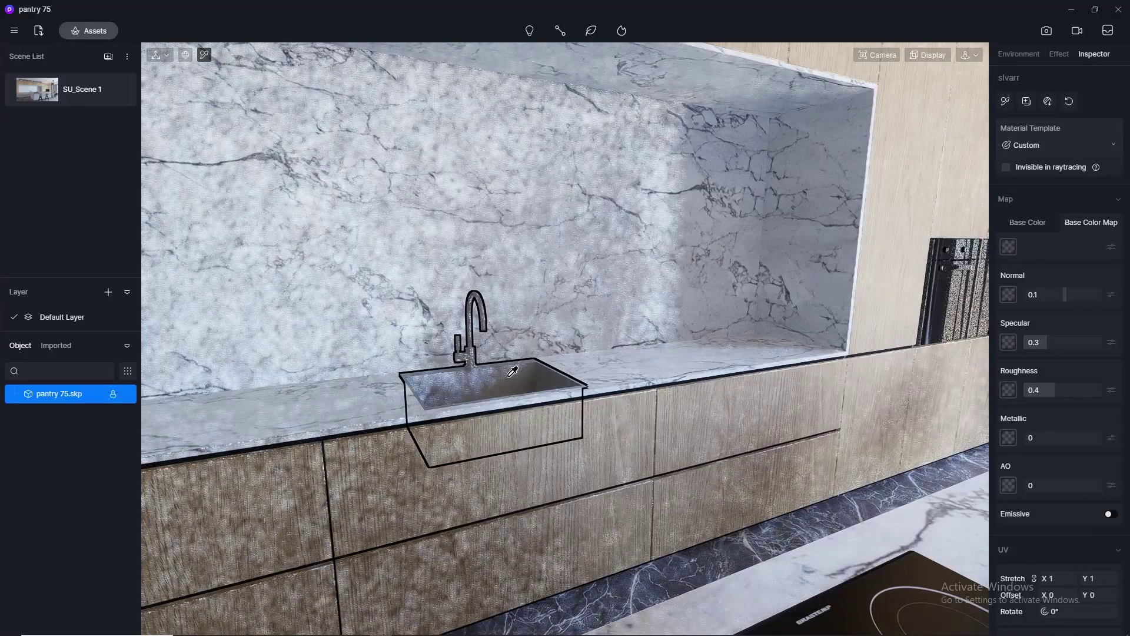
left_click(85, 31)
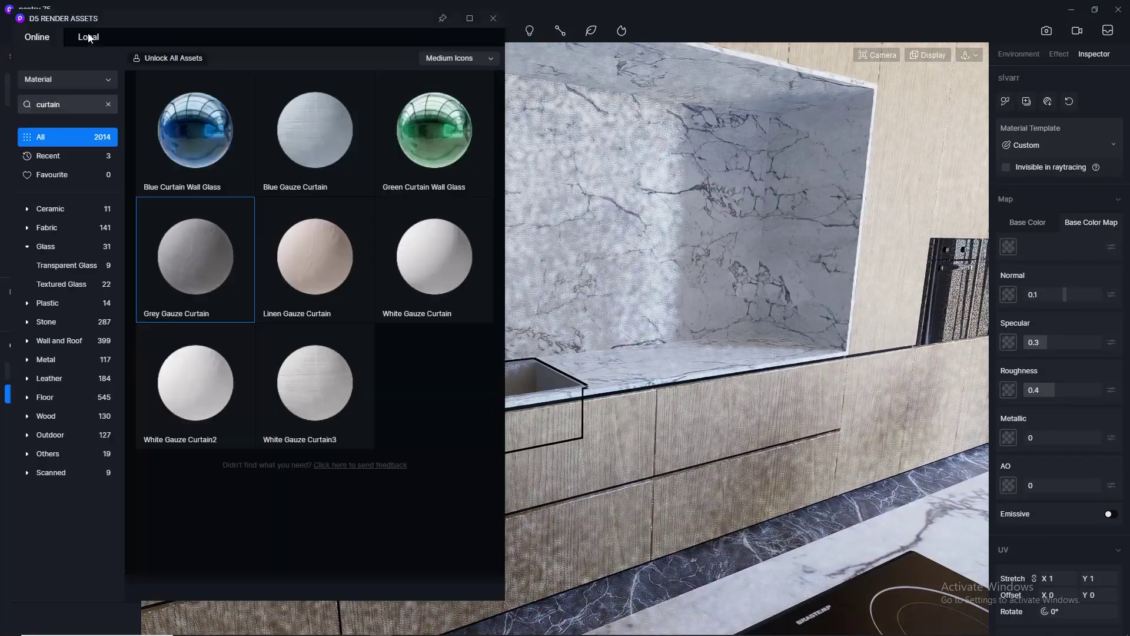
left_click(109, 104)
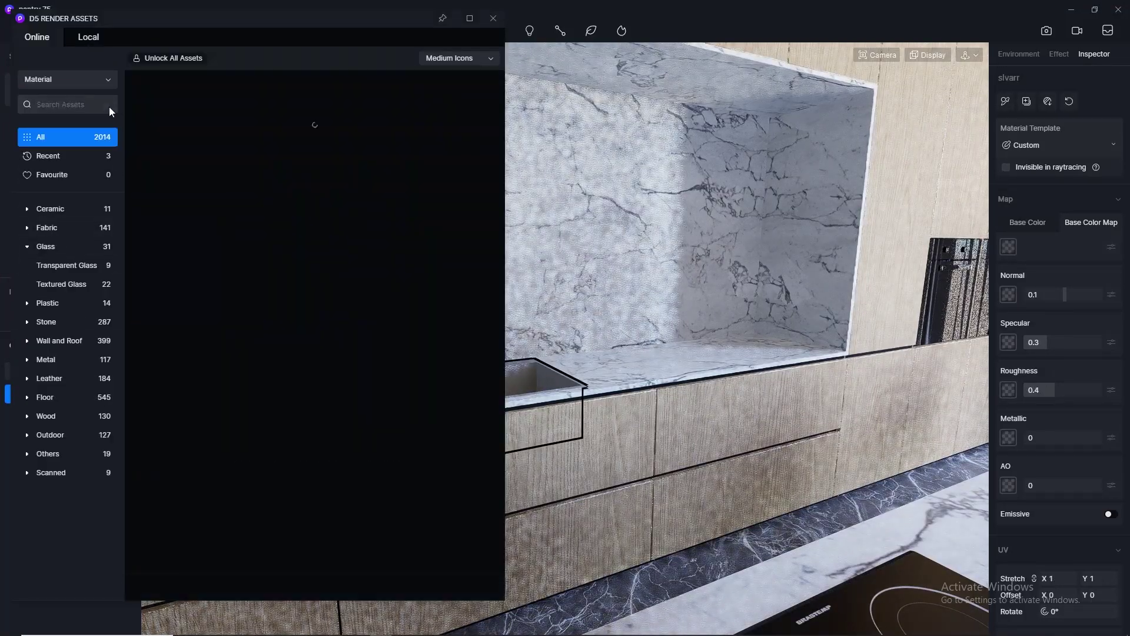
left_click(47, 360)
left_click_drag(167, 17, 740, 51)
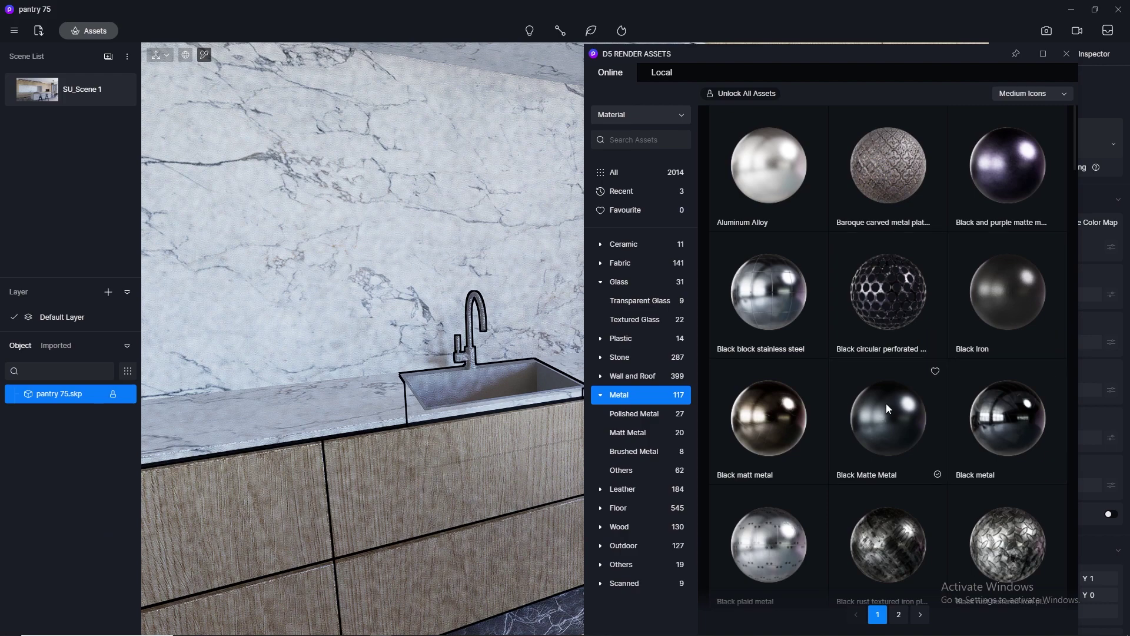
scroll(885, 403, "down", 5)
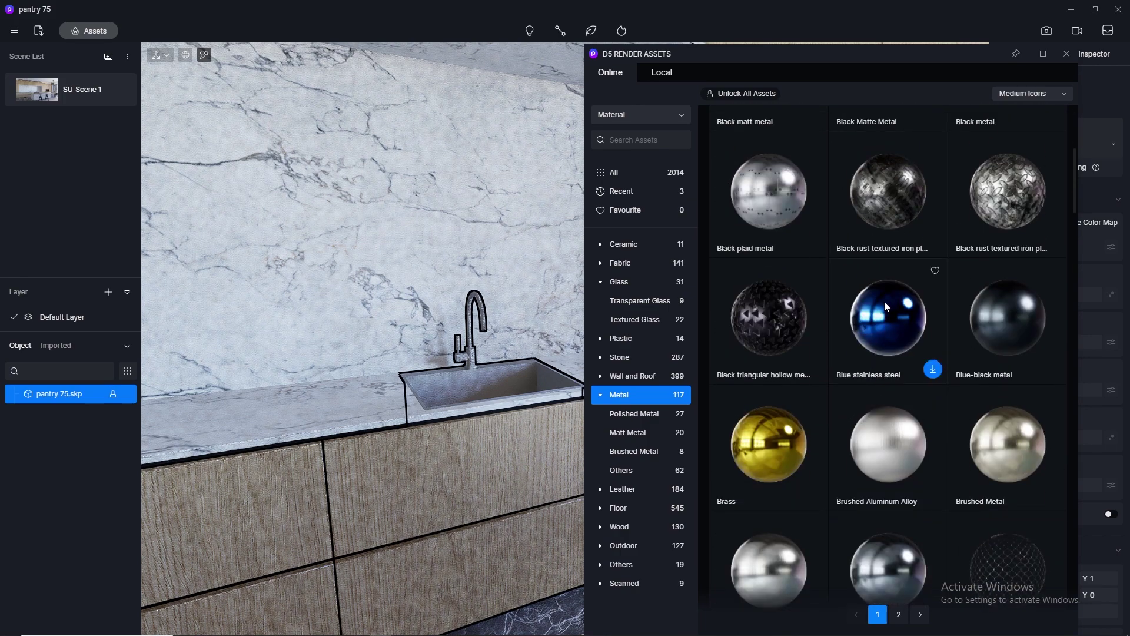
scroll(885, 307, "down", 2)
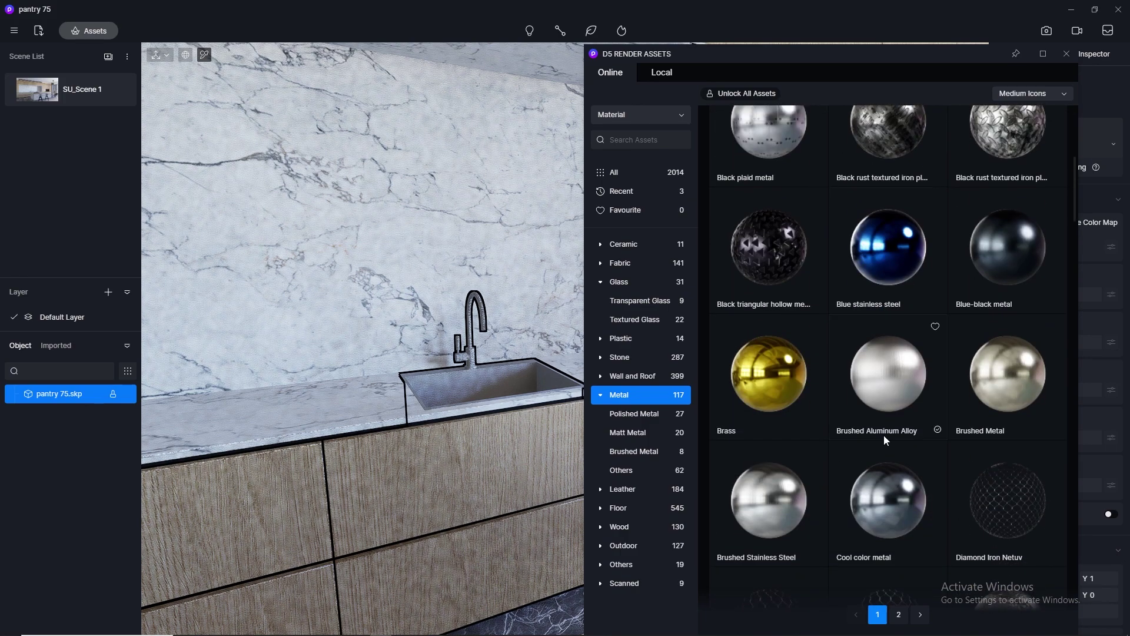
mouse_move(798, 502)
left_mouse_down()
mouse_move(500, 371)
mouse_move(468, 372)
left_mouse_up()
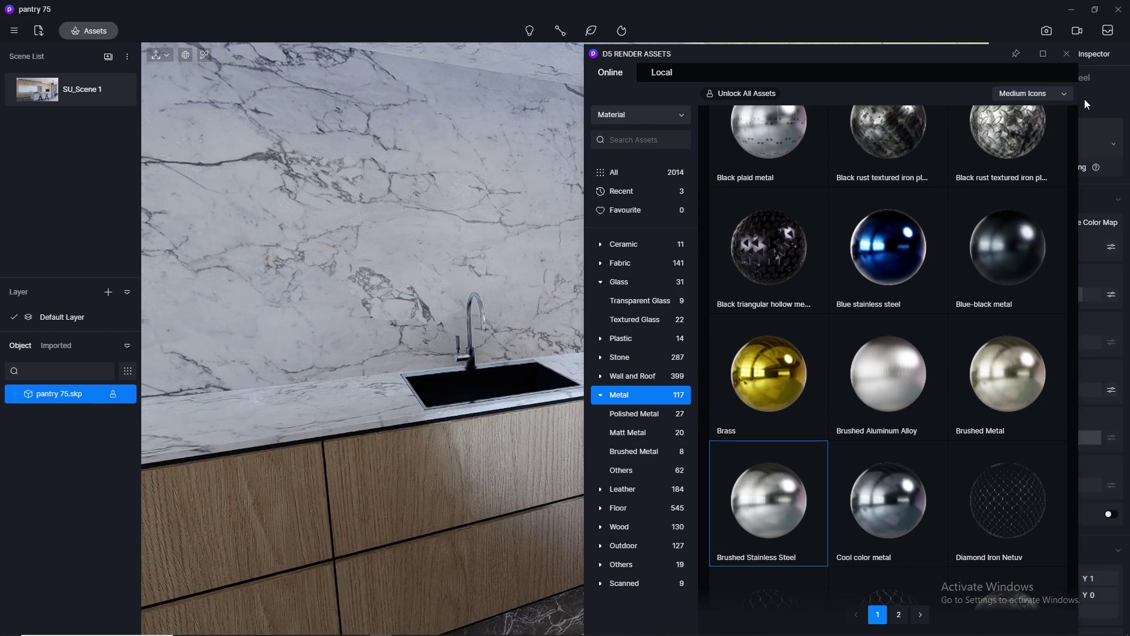
left_click(1065, 54)
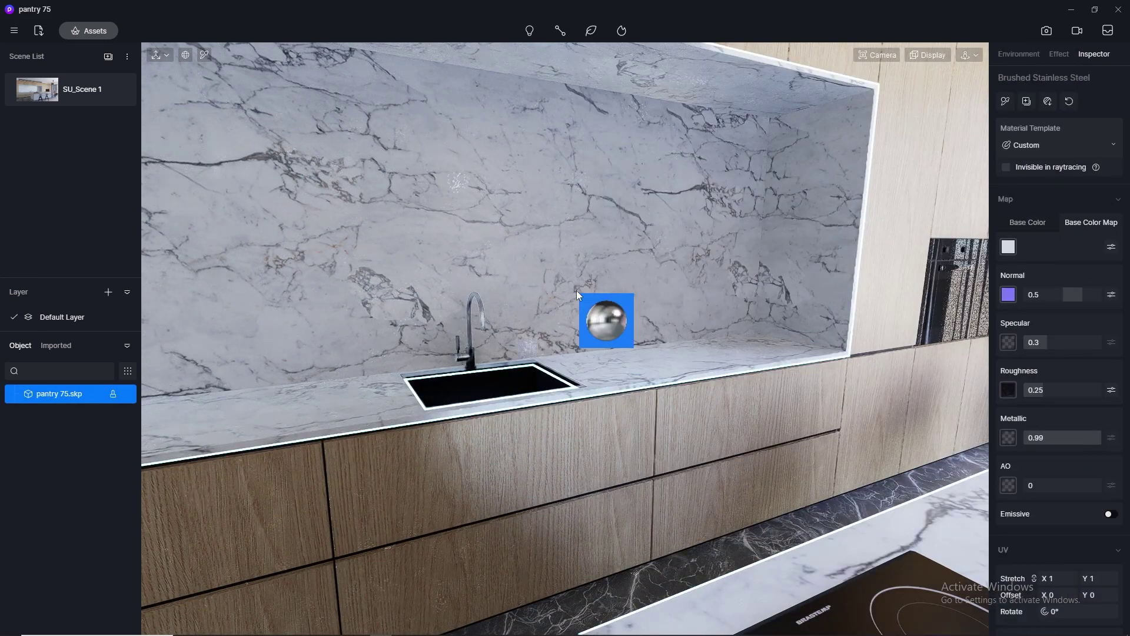
Apply the Natural Gold metal material to the foil around the champagne bottle's neck on the dining table.
right_click_drag(576, 290, 388, 284)
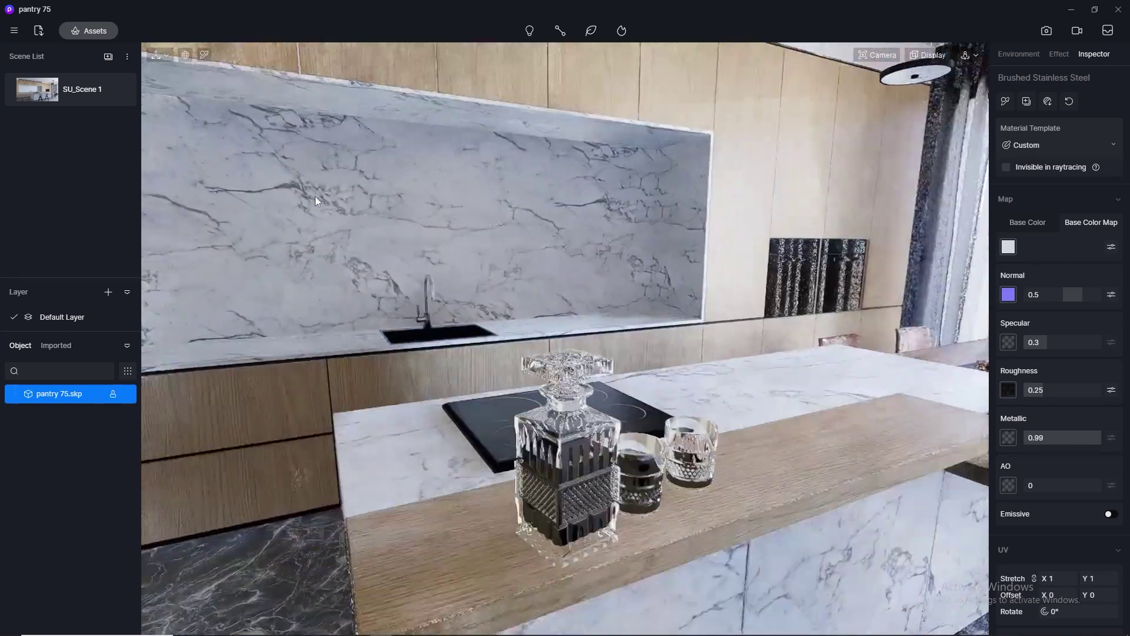
right_click_drag(315, 196, 987, 336)
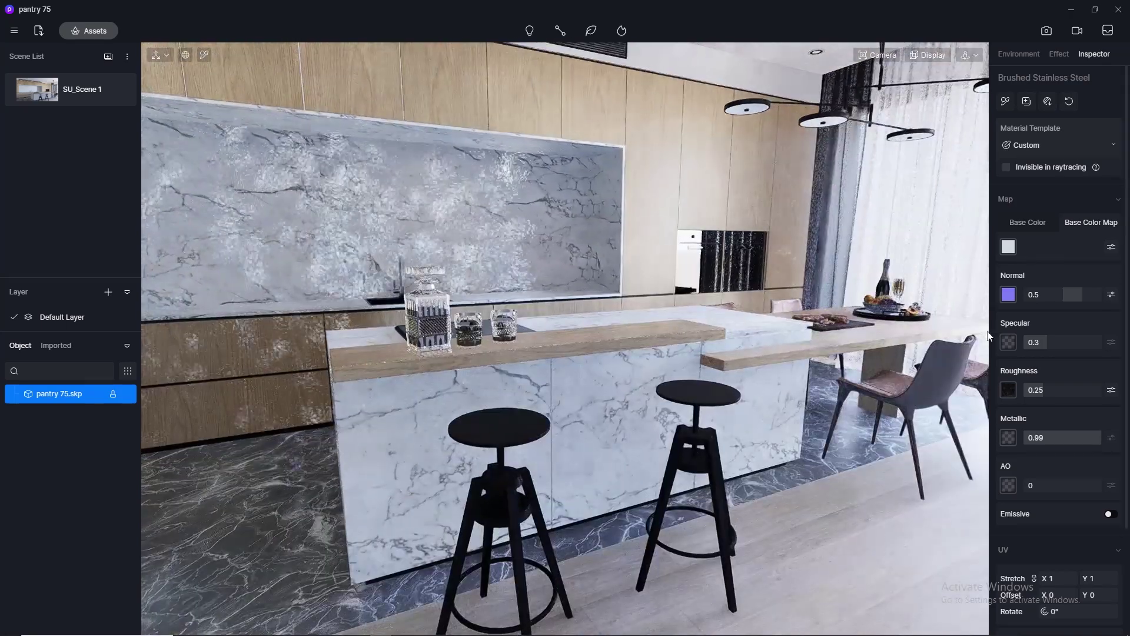
scroll(936, 300, "up", 10)
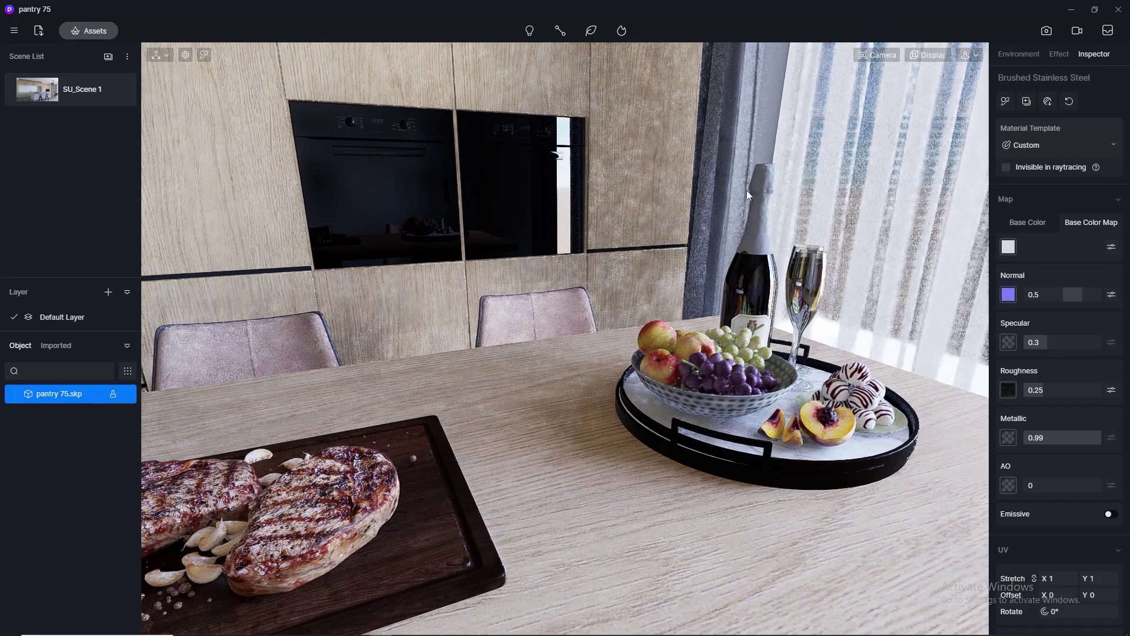
scroll(747, 194, "up", 6)
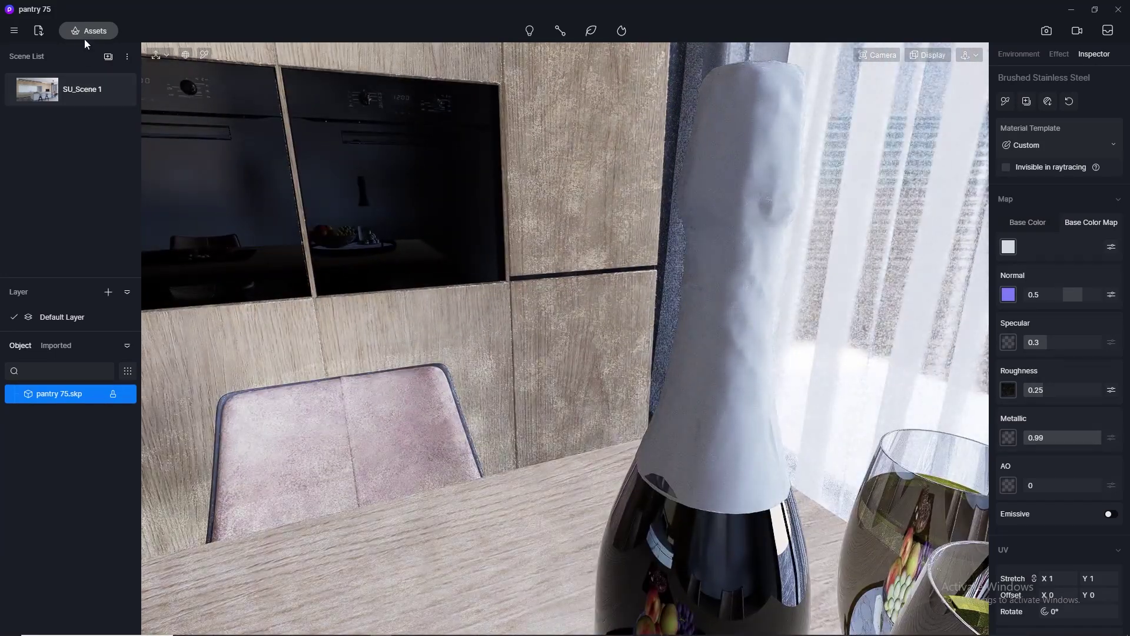
left_click(87, 33)
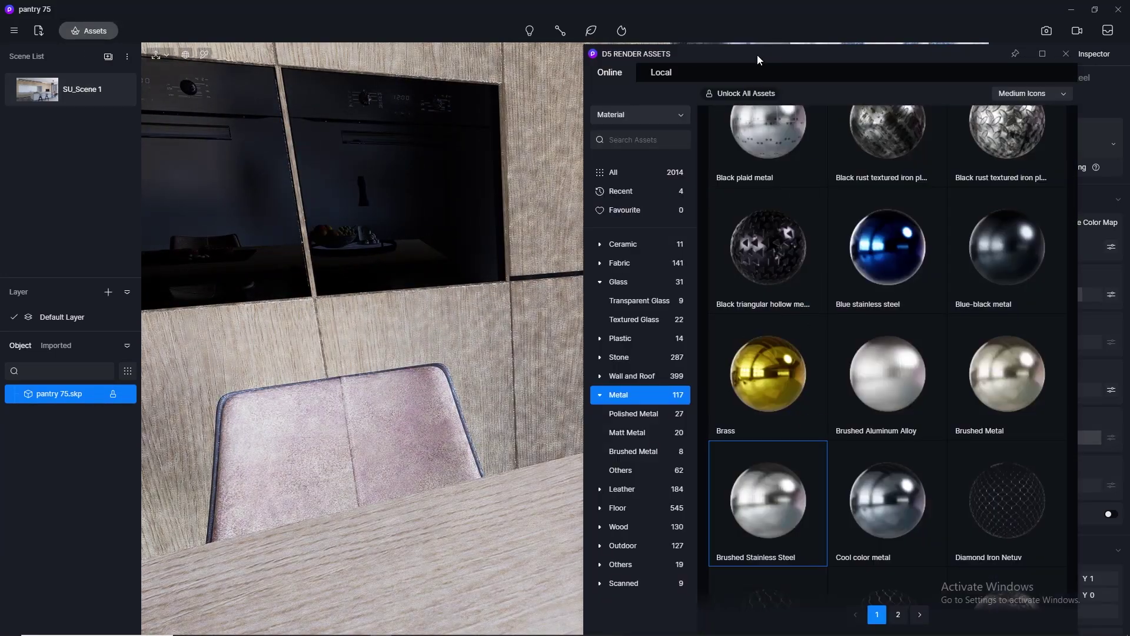
left_click_drag(757, 55, 406, 62)
left_click_drag(545, 62, 423, 52)
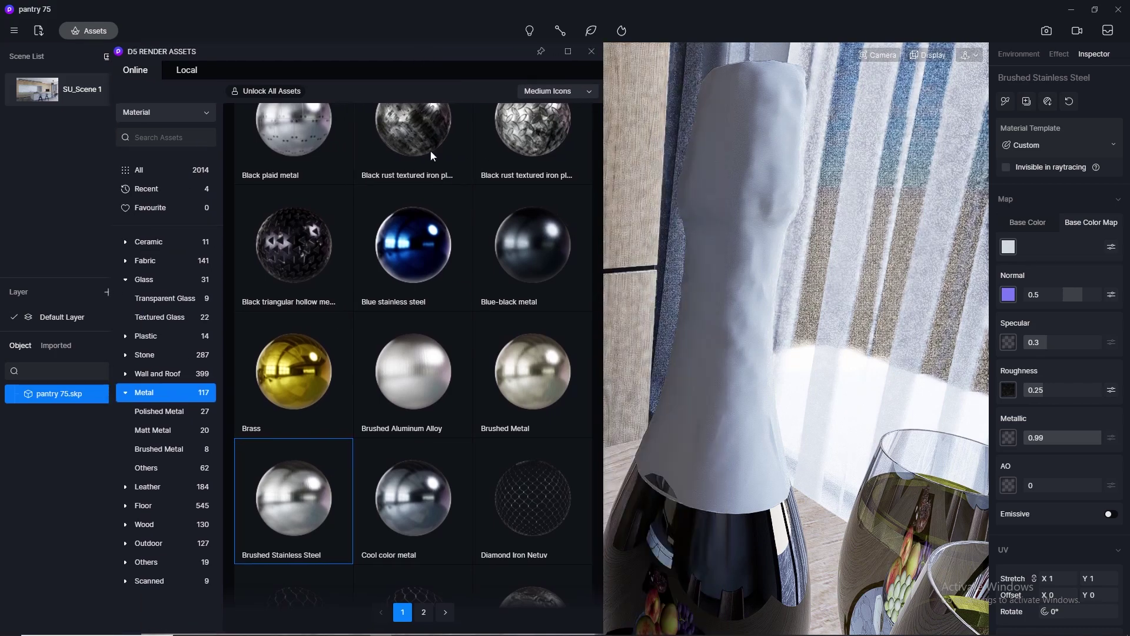
scroll(443, 267, "down", 6)
scroll(443, 267, "down", 10)
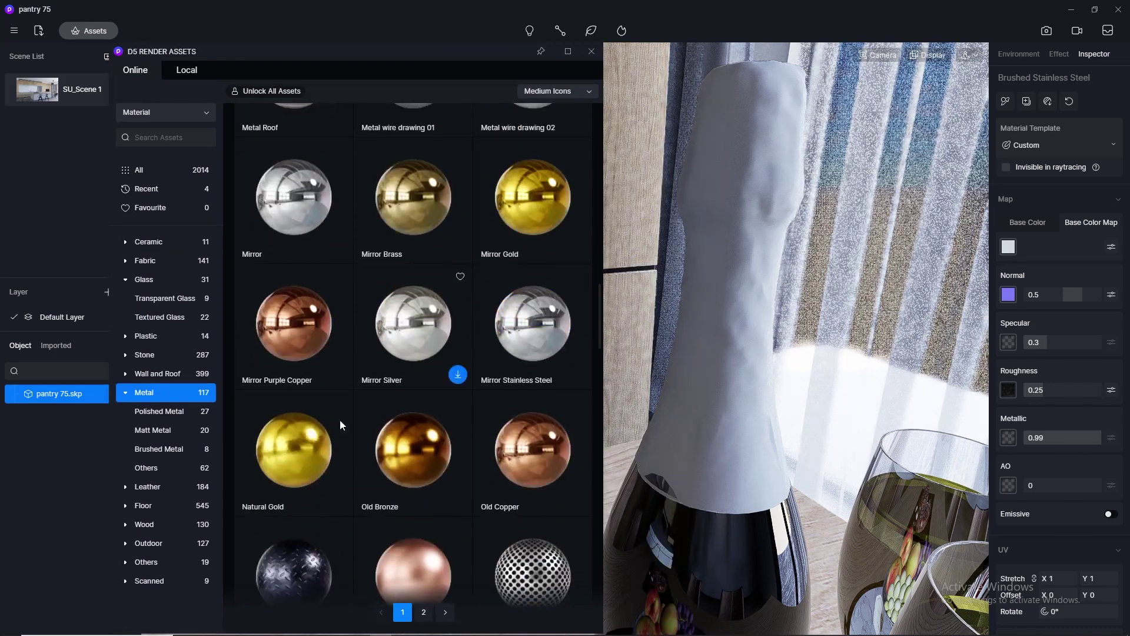
left_click_drag(269, 467, 714, 366)
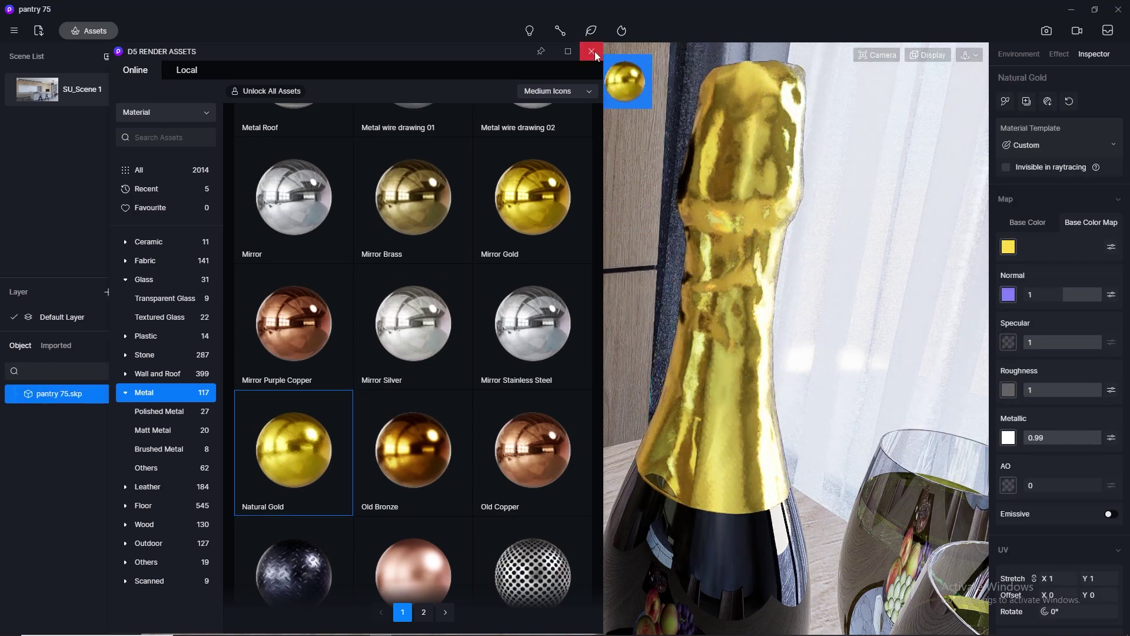
left_click(593, 52)
key("Escape")
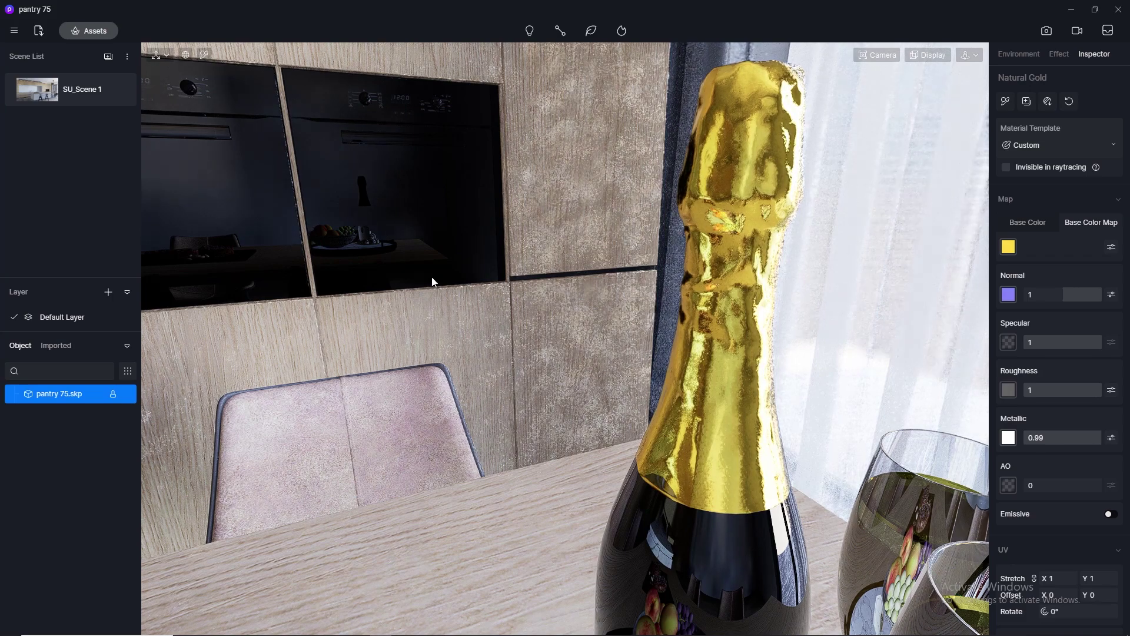
Sample the dark shell material of the dining chairs and set its specular to 0.5.
scroll(478, 203, "down", 10)
scroll(605, 232, "down", 3)
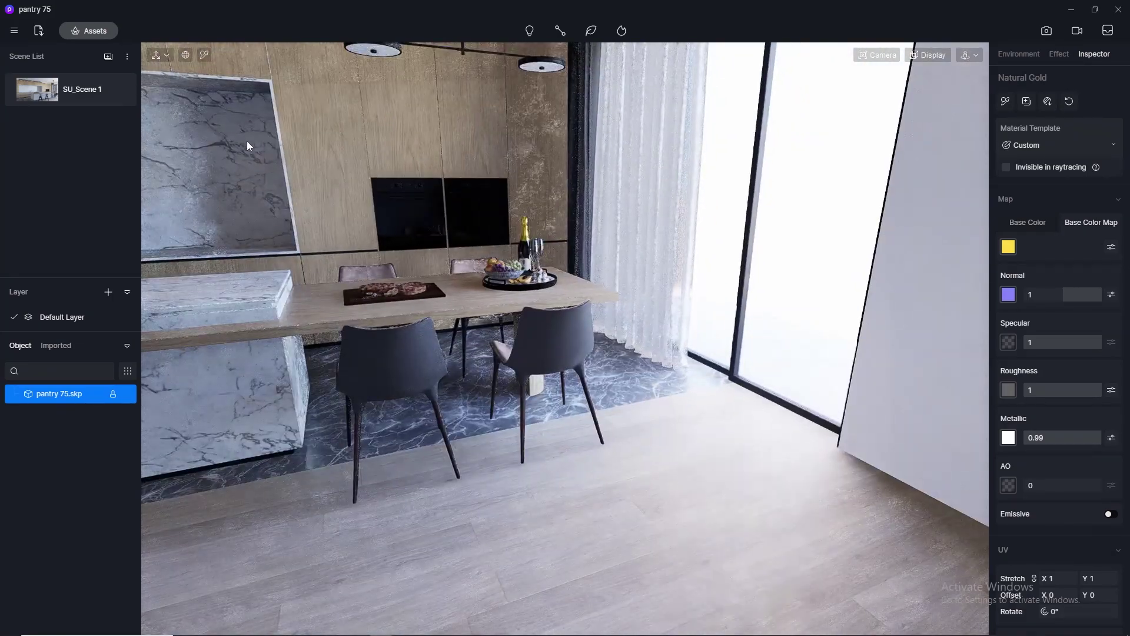
middle_click_drag(529, 275, 452, 321)
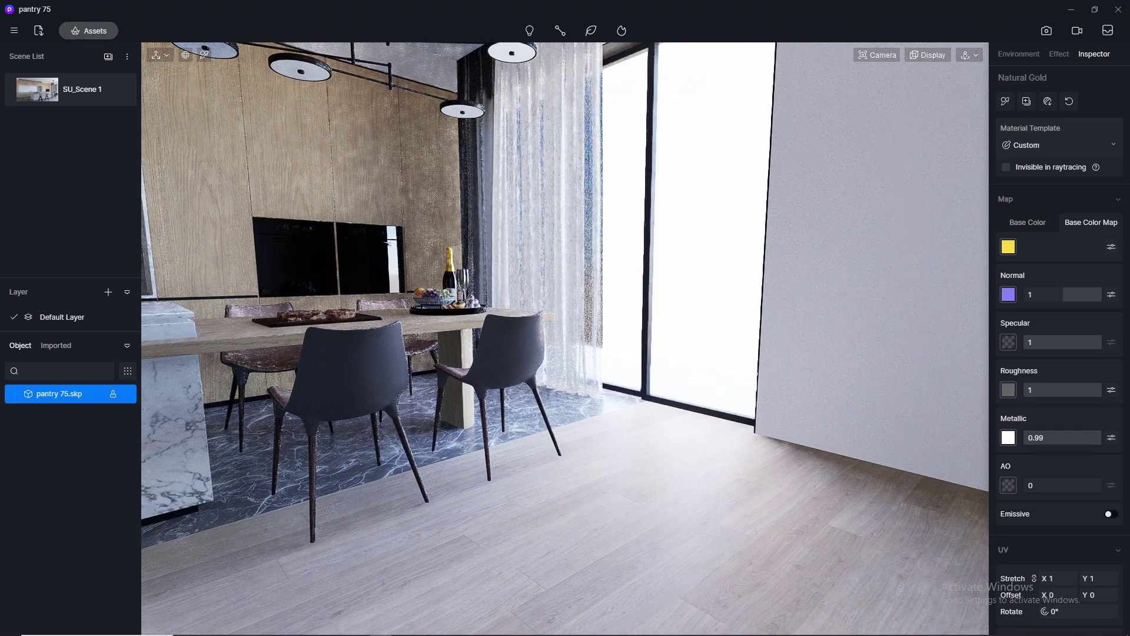
middle_click_drag(571, 289, 466, 221)
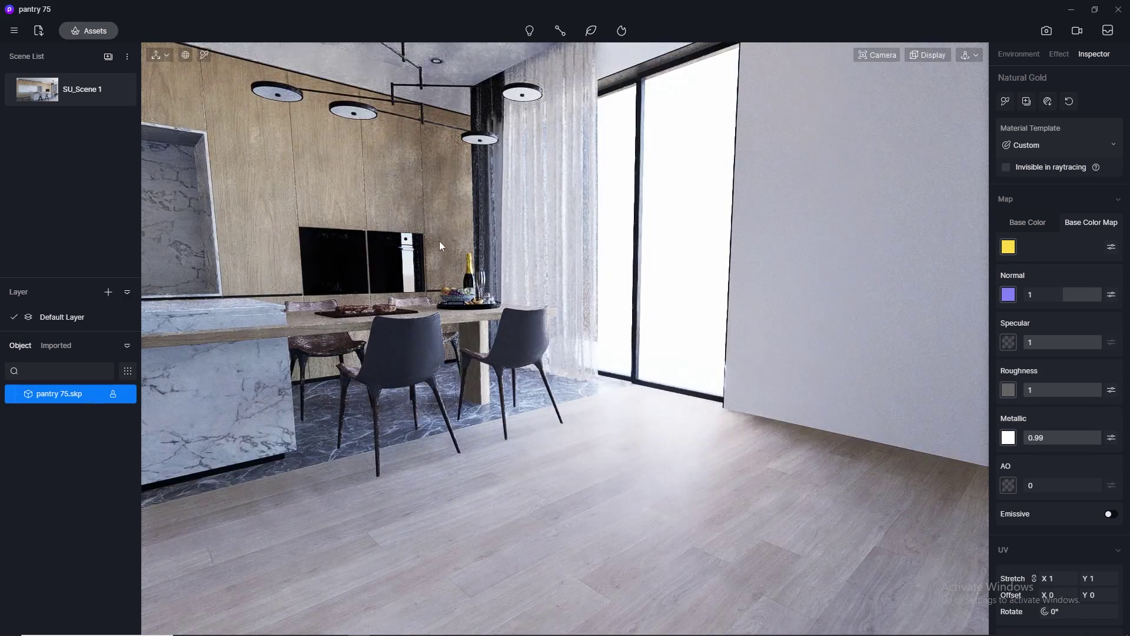
left_click(204, 54)
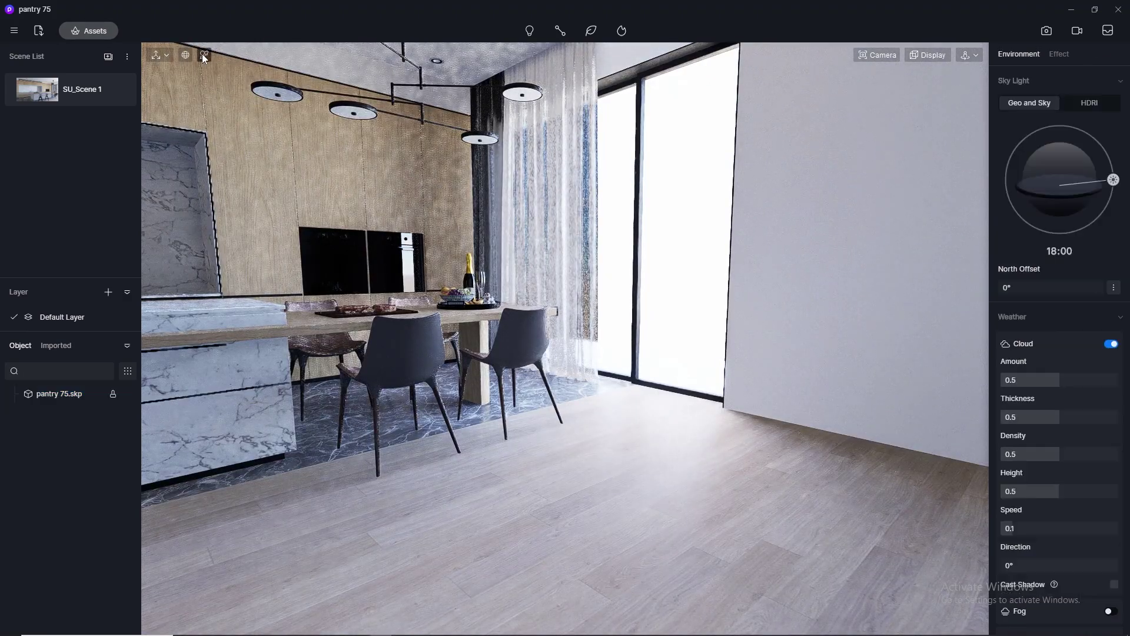
scroll(407, 331, "up", 3)
left_click(408, 330)
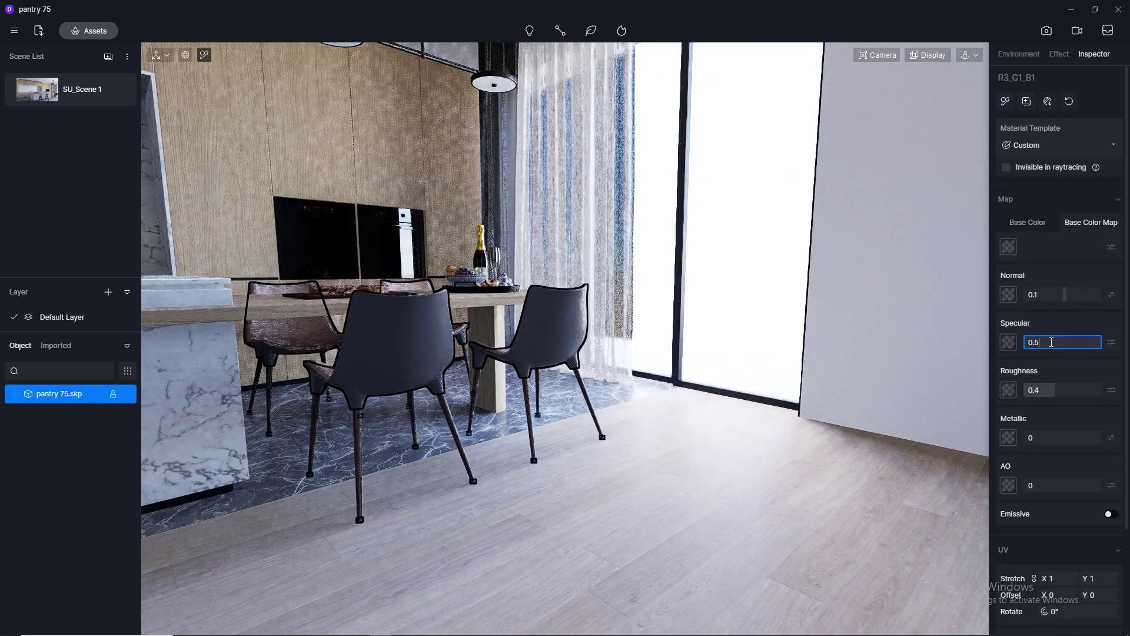
Sample the dining chairs' brown seat material and their leg material, and set the specular of each to 0.5.
left_click(294, 326)
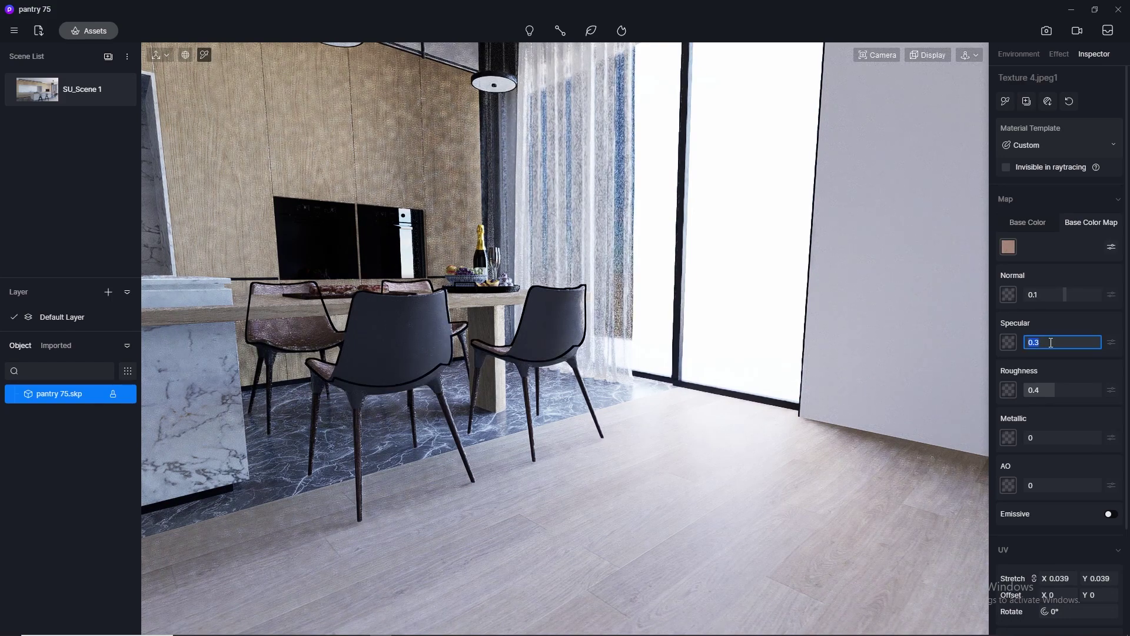
key("Return")
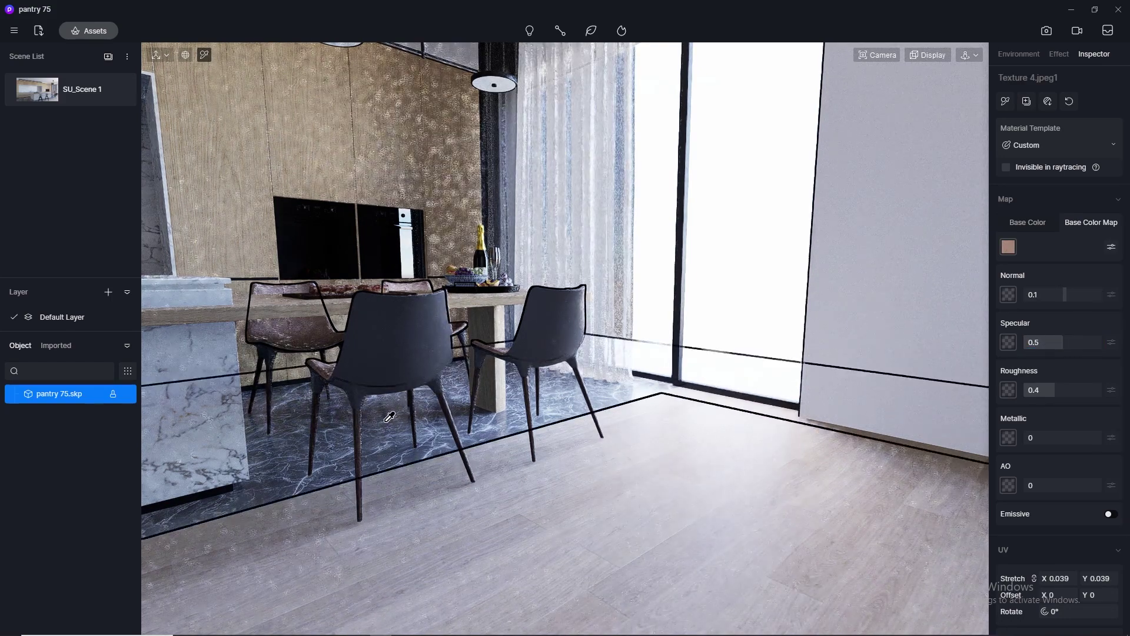
left_click(360, 422)
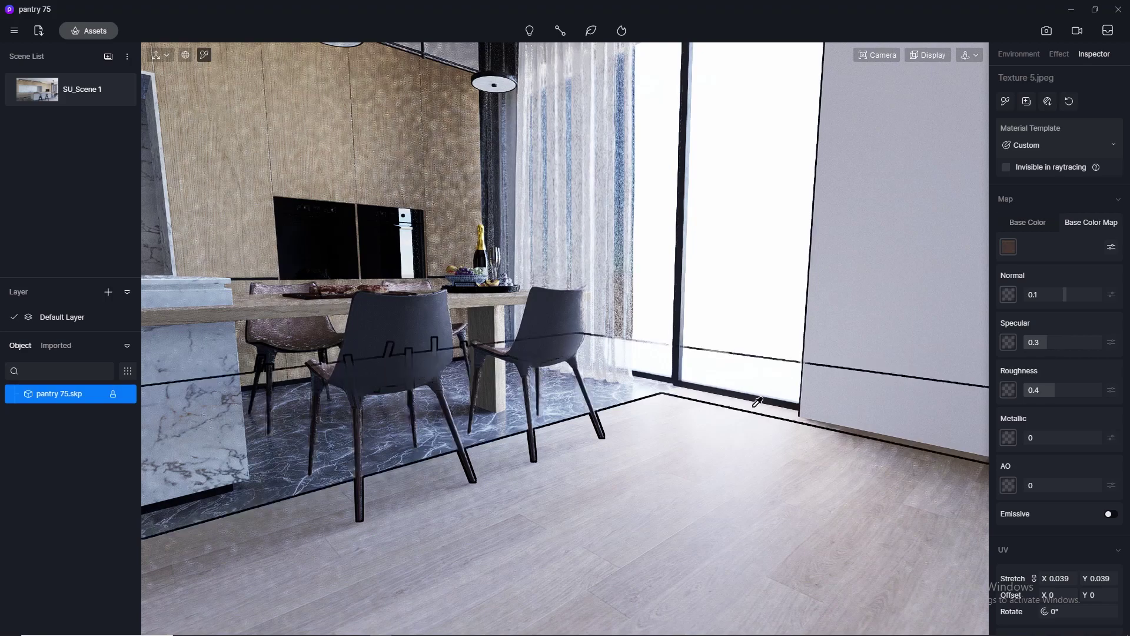
left_click(1048, 347)
type("0.5")
key("Return")
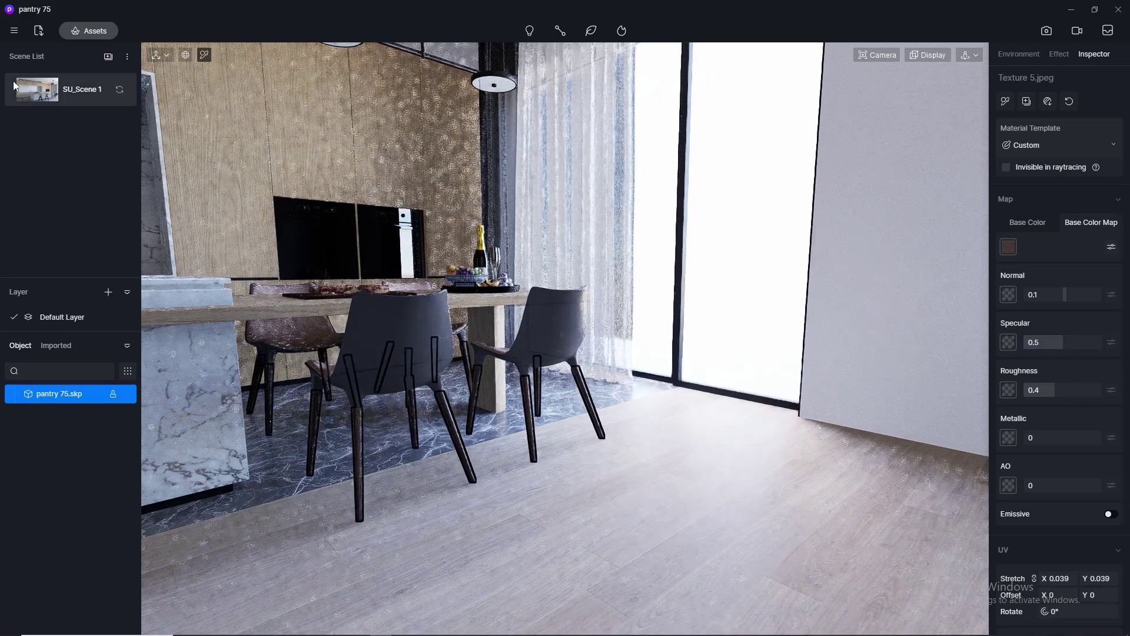
Return to the SU_Scene 1 view and set the specular of the bar stools' black material to 0.5.
left_click(42, 89)
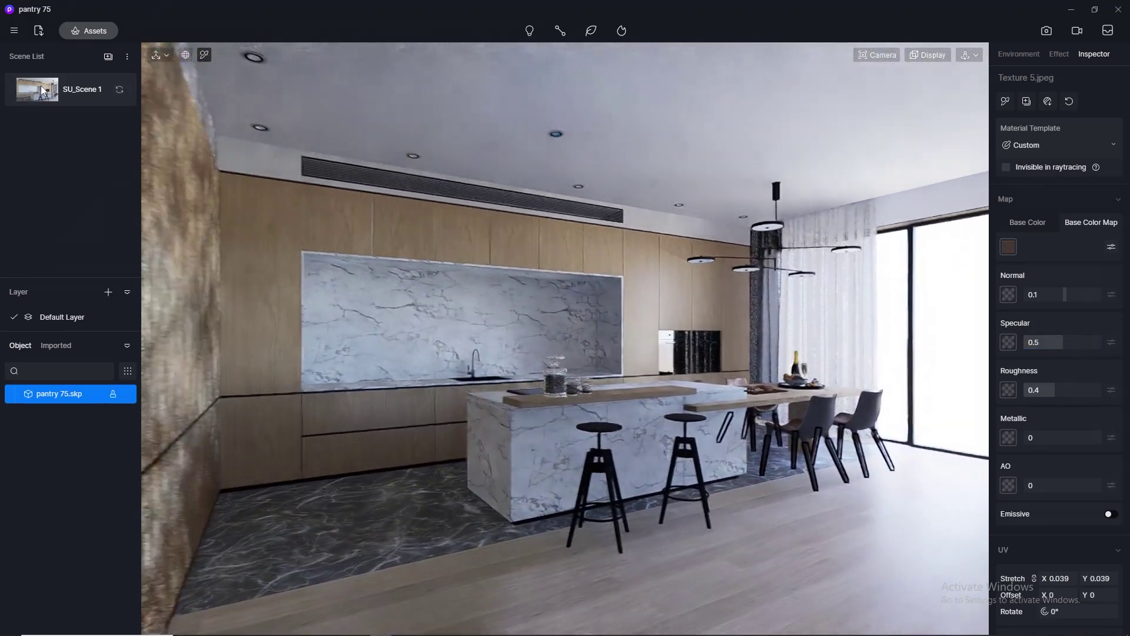
left_click(612, 436)
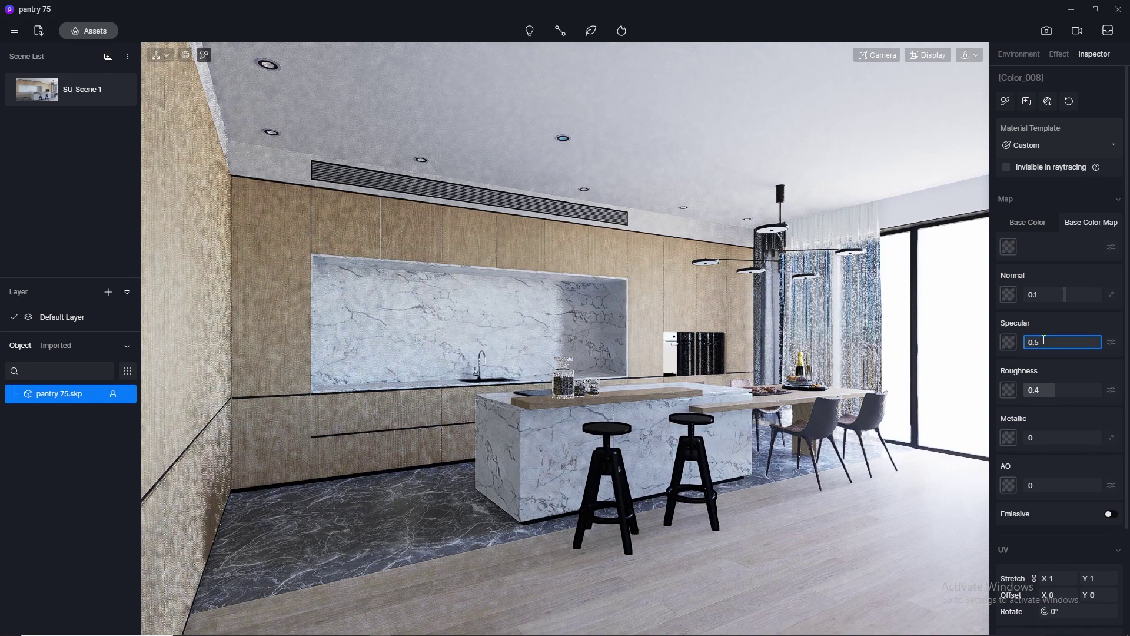
key("Return")
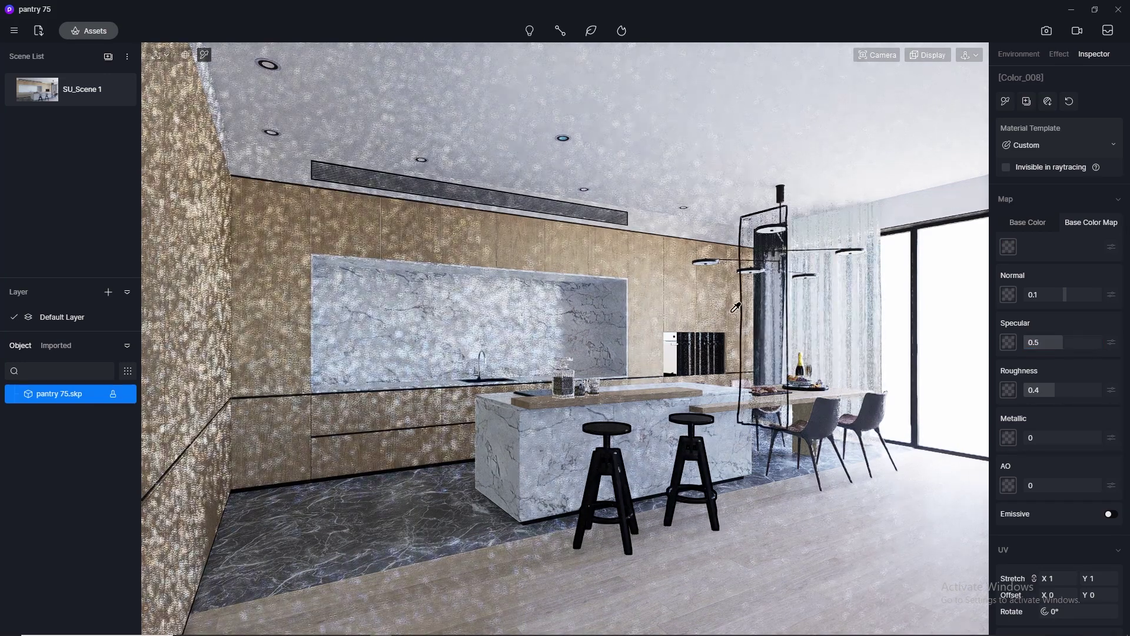
left_click(44, 97)
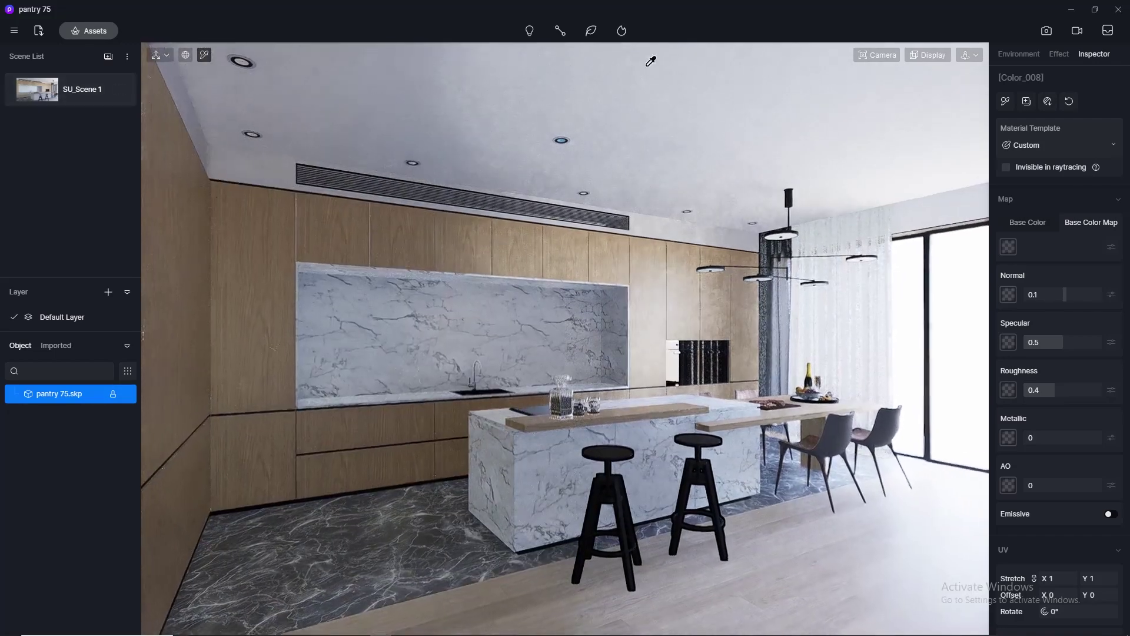
Switch the environment's sky light to HDRI and load the custom HDR_029_Sky_Cloudy_Ref map.
left_click(1019, 55)
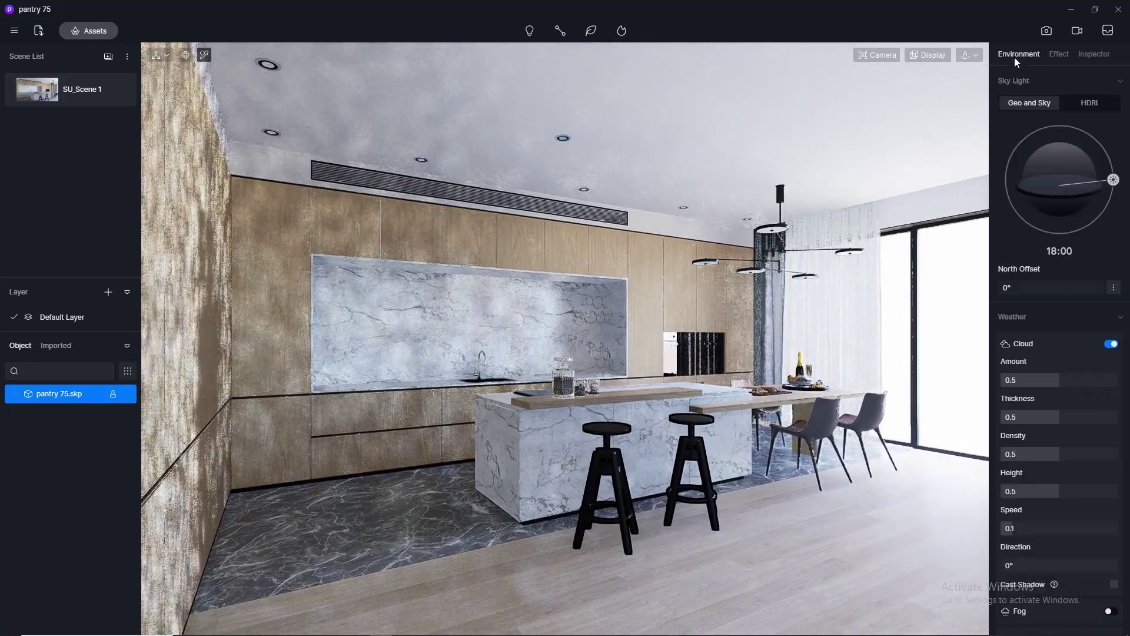
left_click(1089, 103)
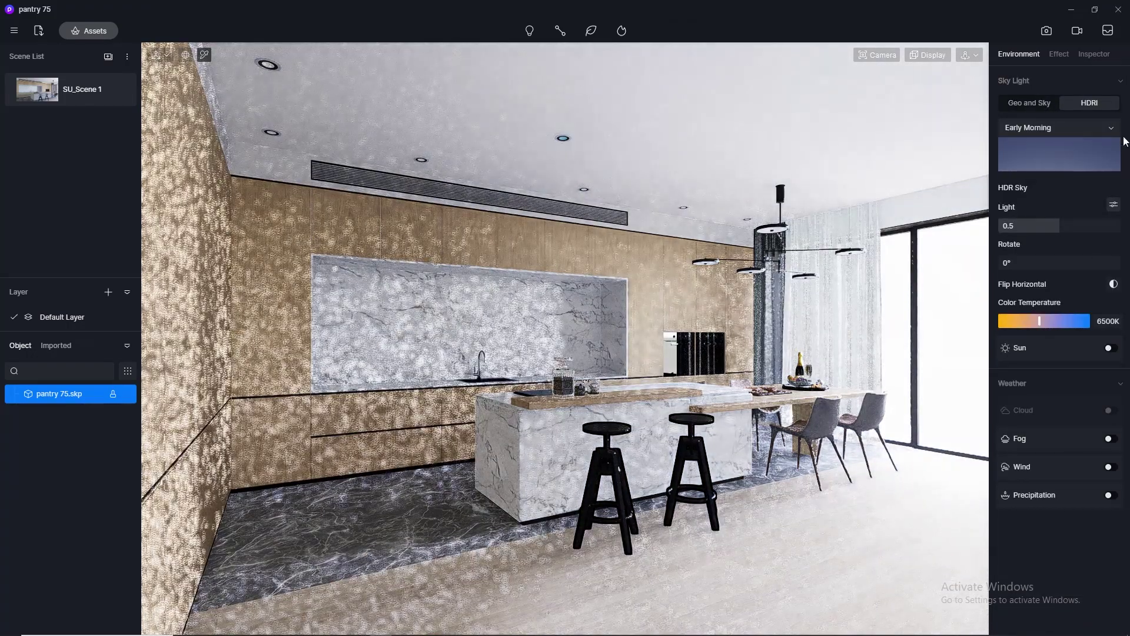
left_click(1110, 128)
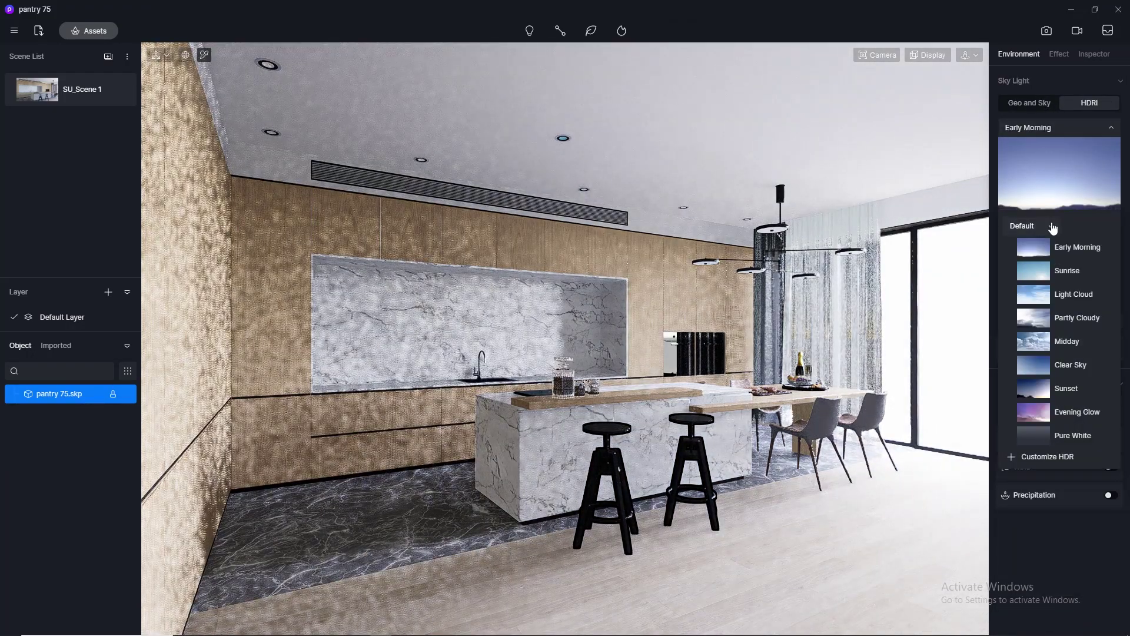
left_click(1036, 240)
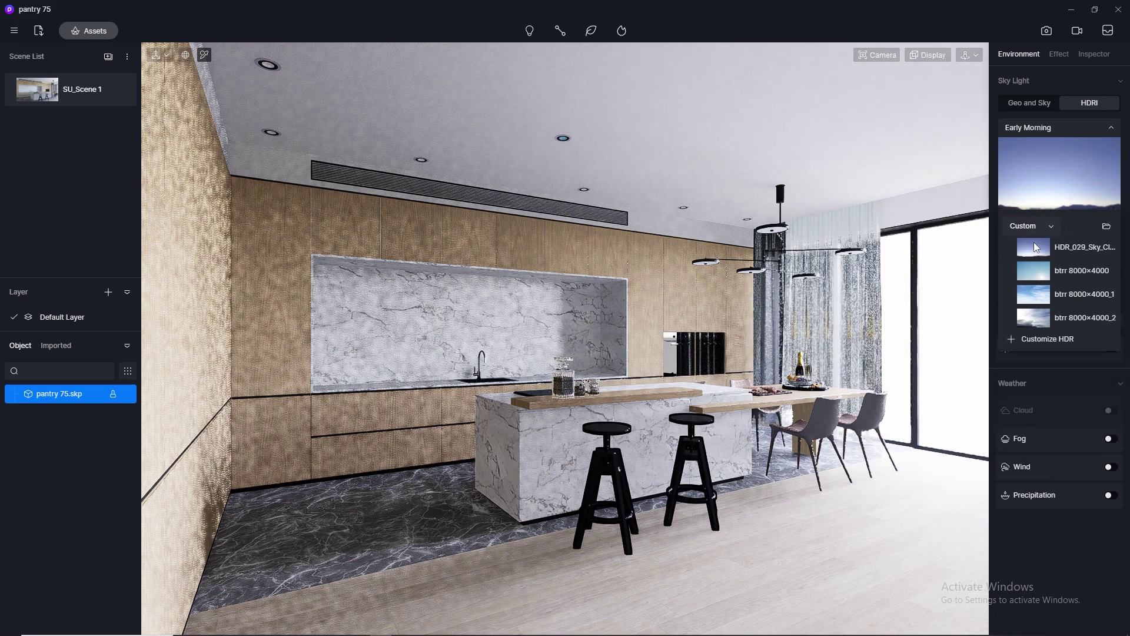
left_click(1043, 253)
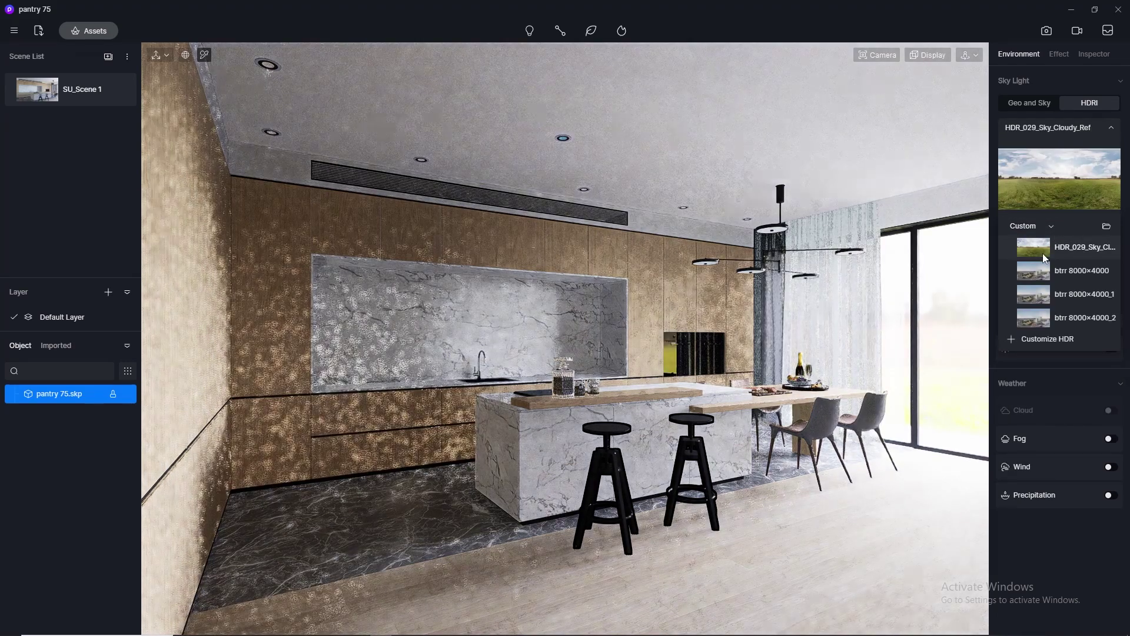
left_click(1110, 128)
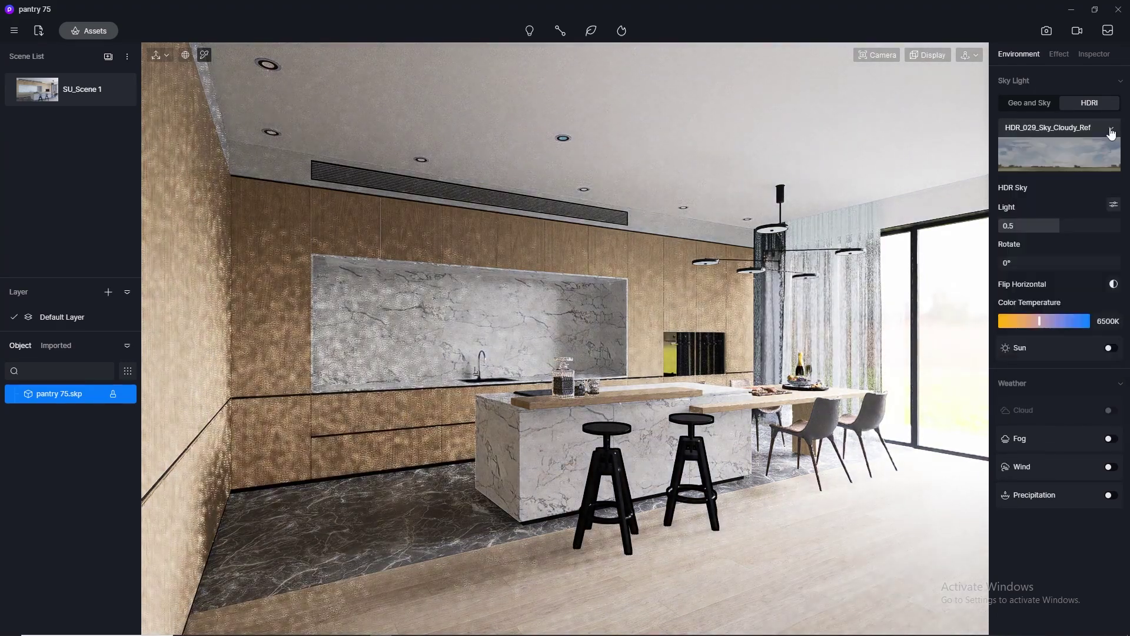
Split the HDR sky's light settings and set the skylight to 0.1 and the background to 0.01.
left_click(1114, 204)
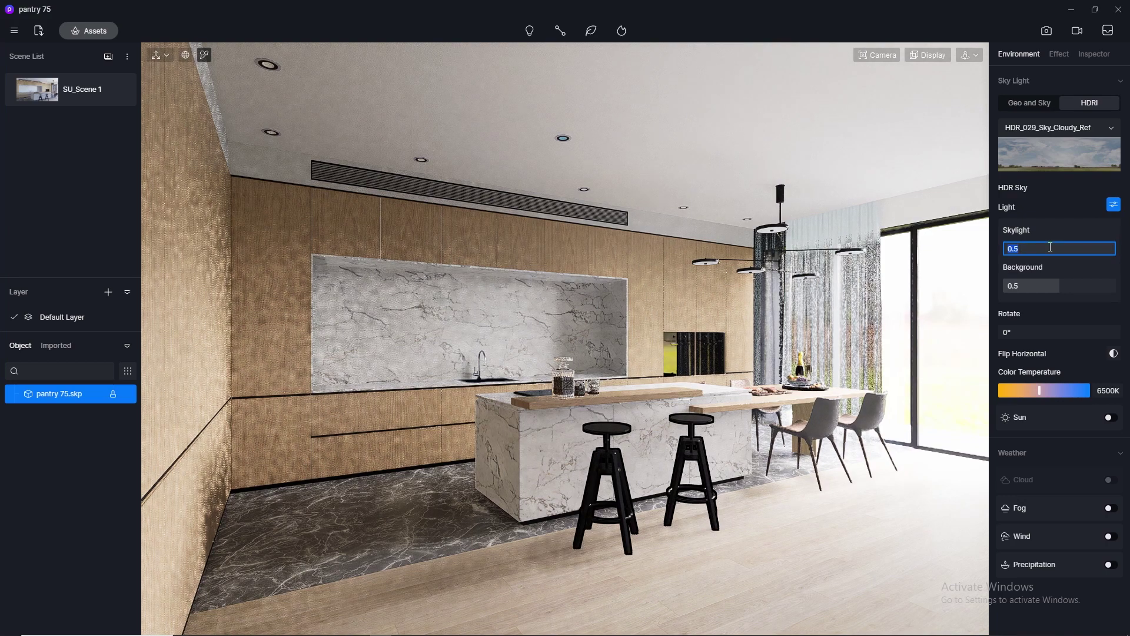
key("Return")
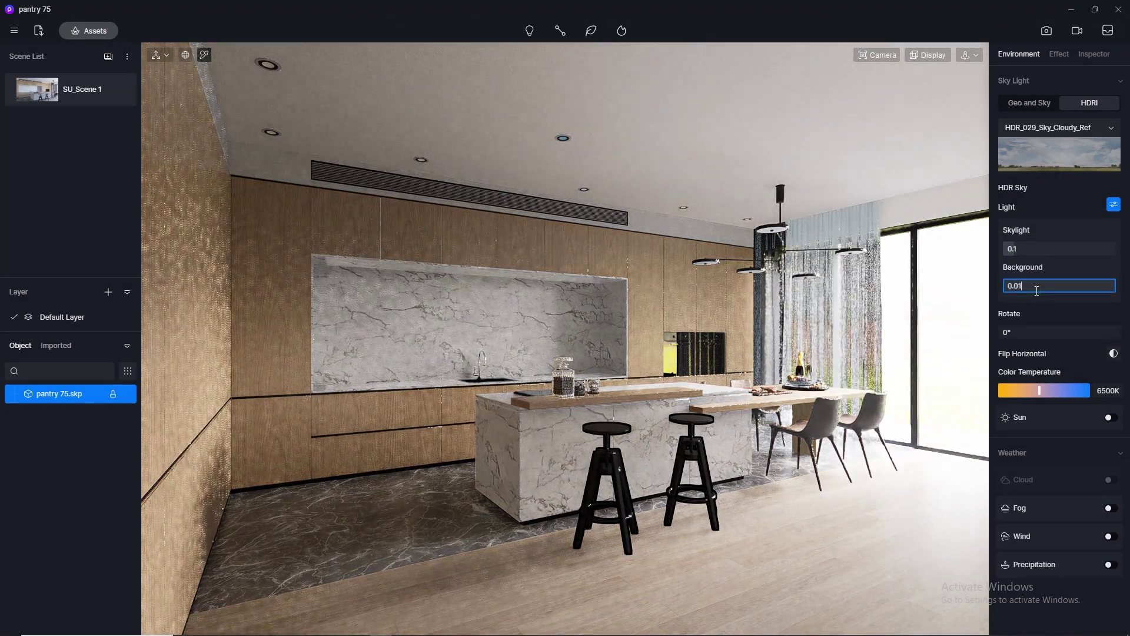
key("Return")
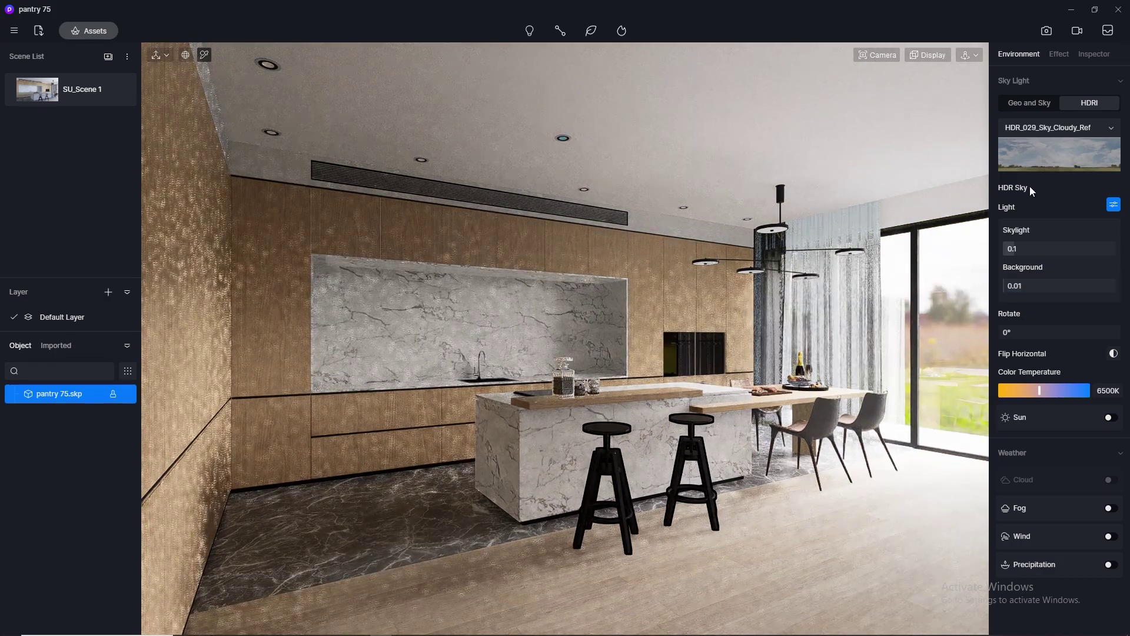
Rotate the HDR sky to 211.2° to adjust the scenery seen through the glass doors.
mouse_move(1036, 332)
left_mouse_down()
mouse_move(1081, 332)
mouse_move(1057, 333)
left_mouse_up()
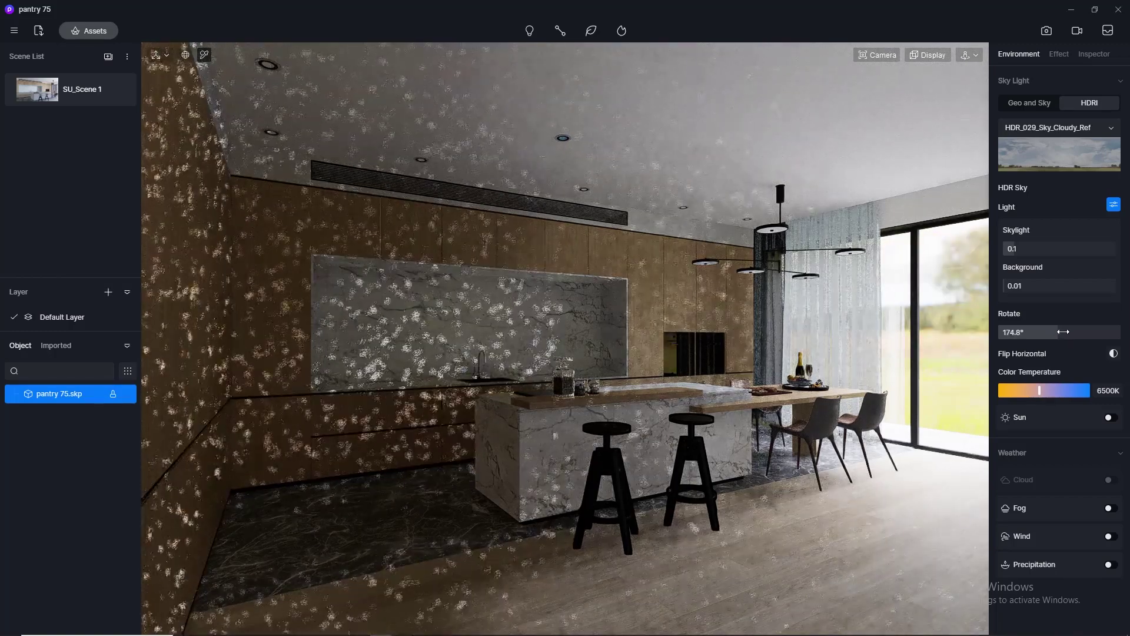
left_click(1048, 333)
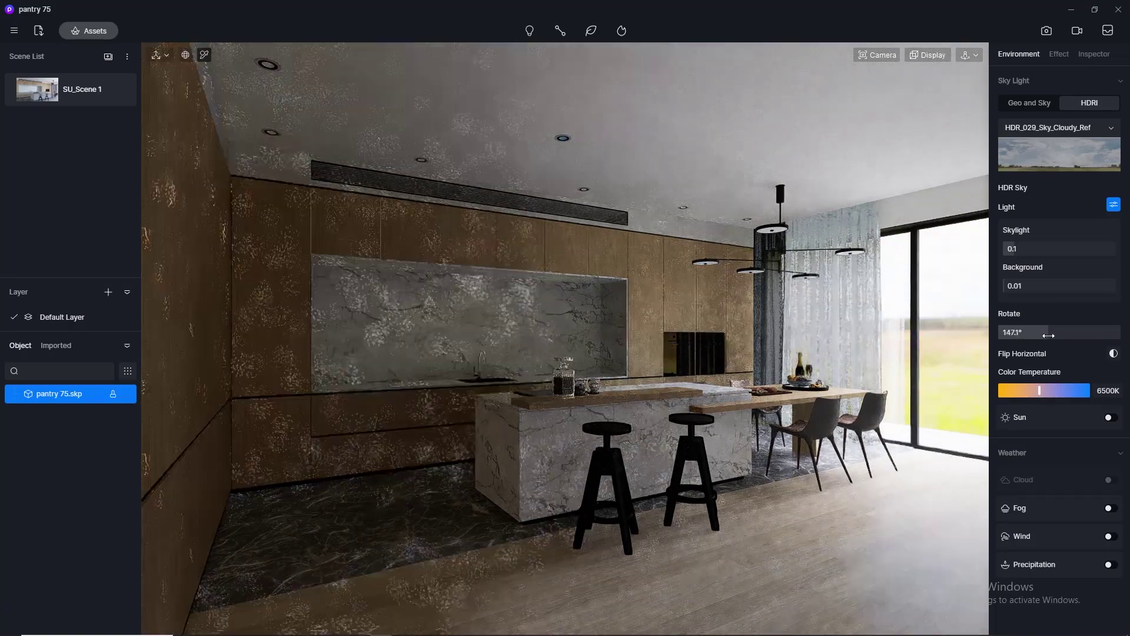
left_click_drag(1067, 335, 1069, 337)
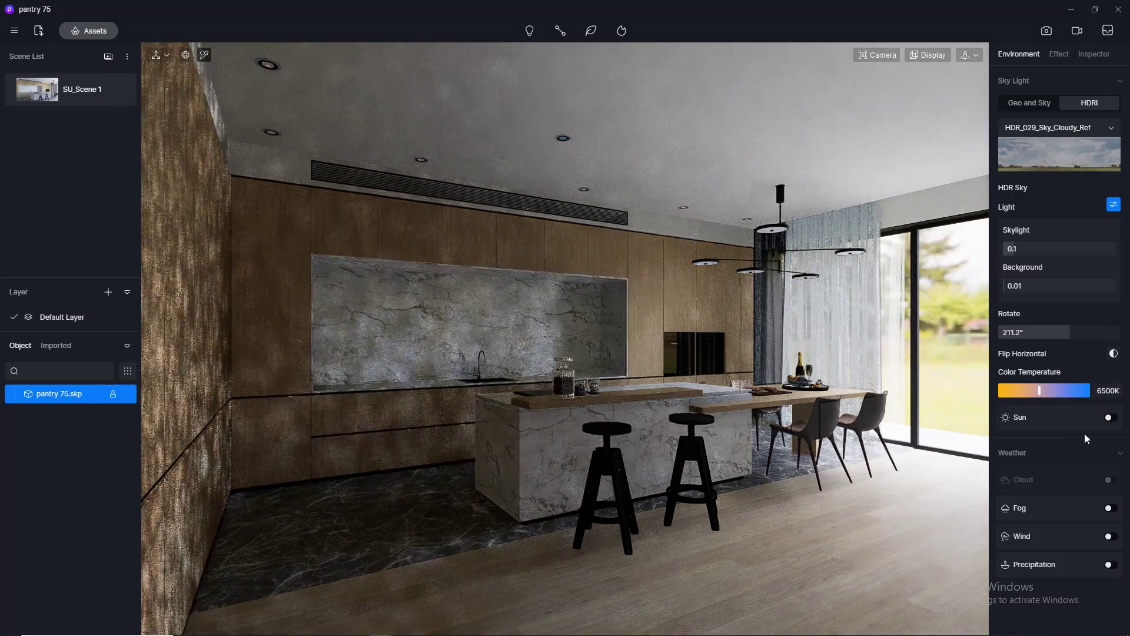
Enable the sun for the HDR sky with a sunlight intensity of 0.01 and a sun disk radius of 2.5.
left_click(1110, 418)
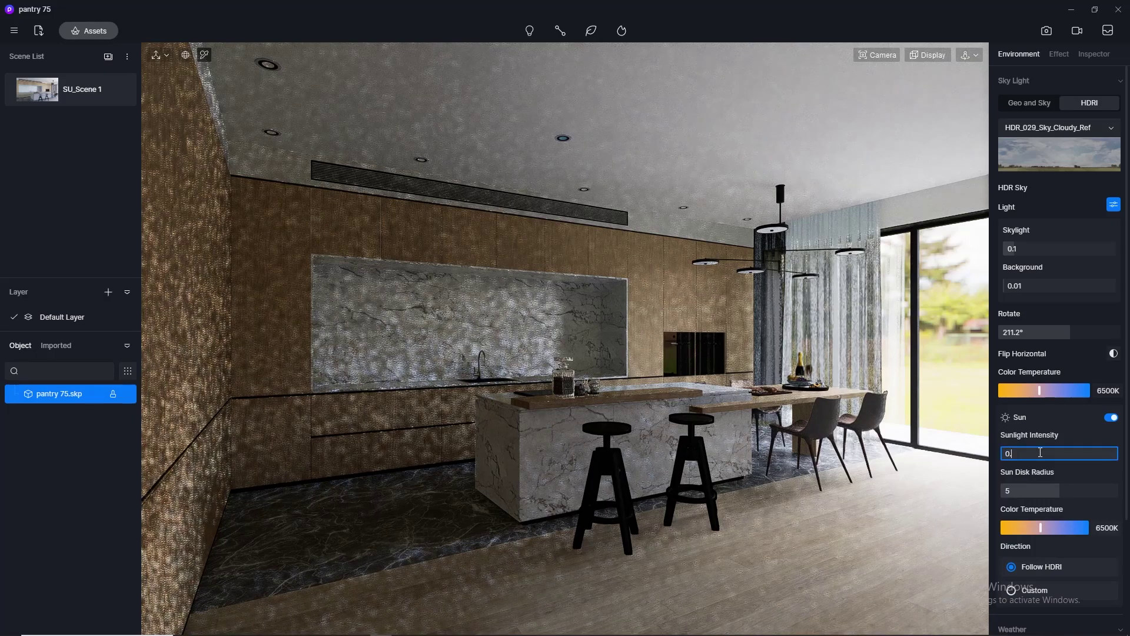
type("1")
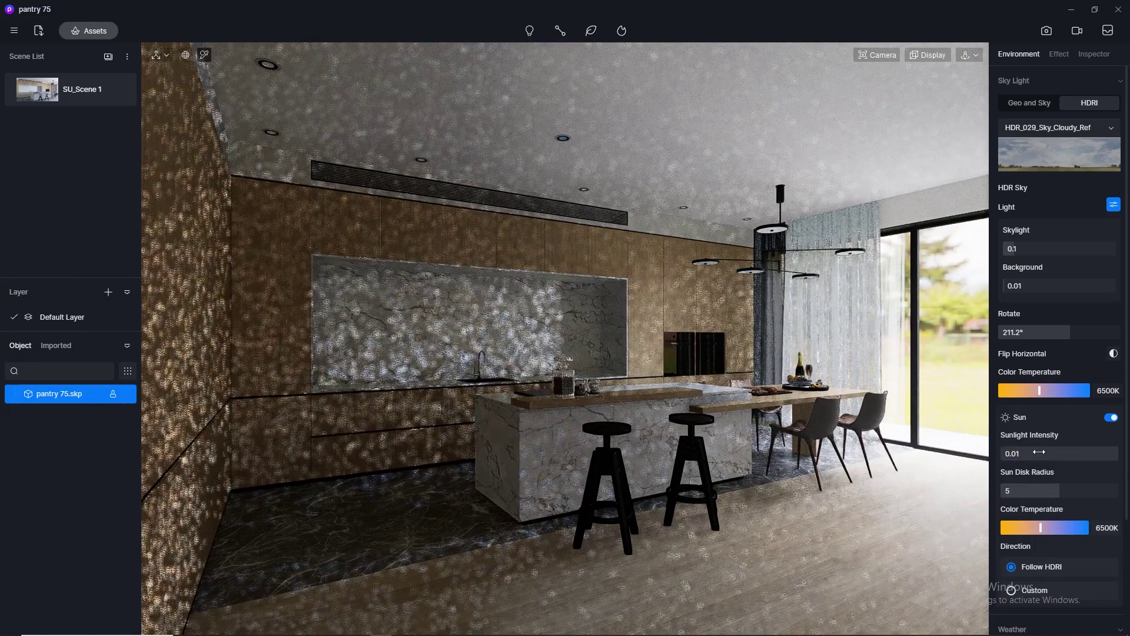
key("Return")
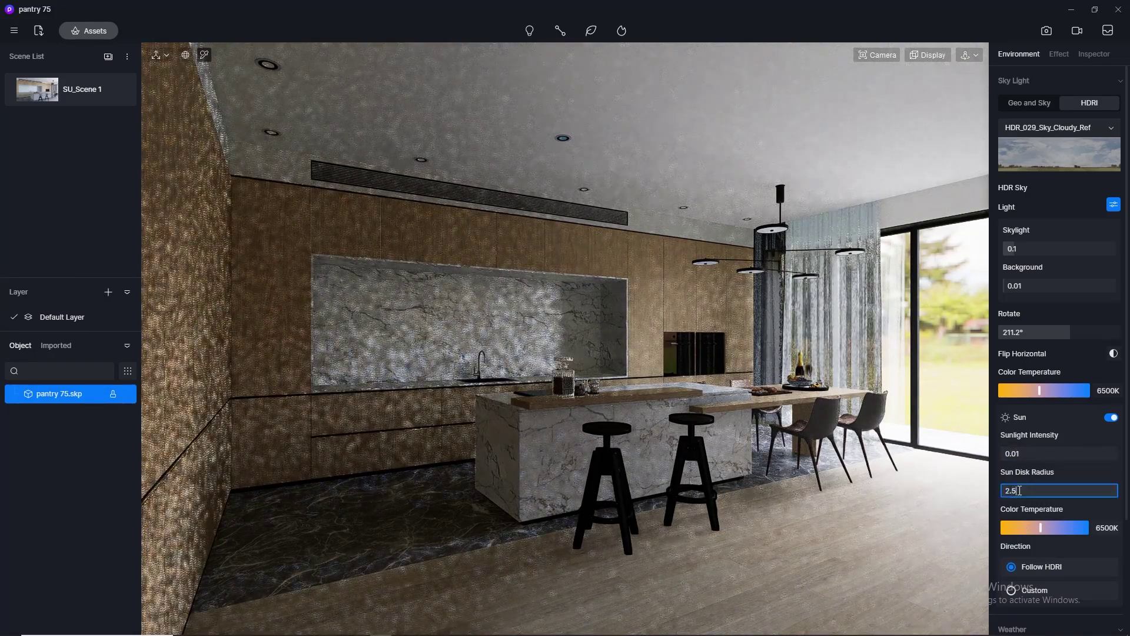
key("Return")
Use a custom sun direction with altitude 21.5 and azimuth 86.1, and update SU_Scene 1 with the current settings.
scroll(1126, 453, "down", 1)
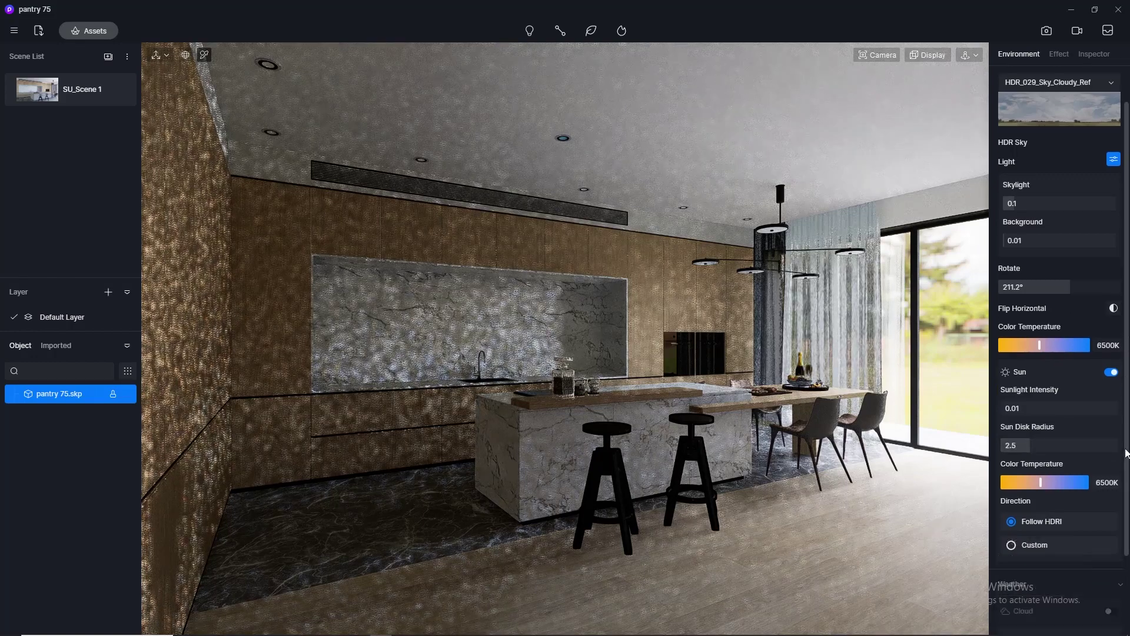
scroll(1126, 453, "down", 2)
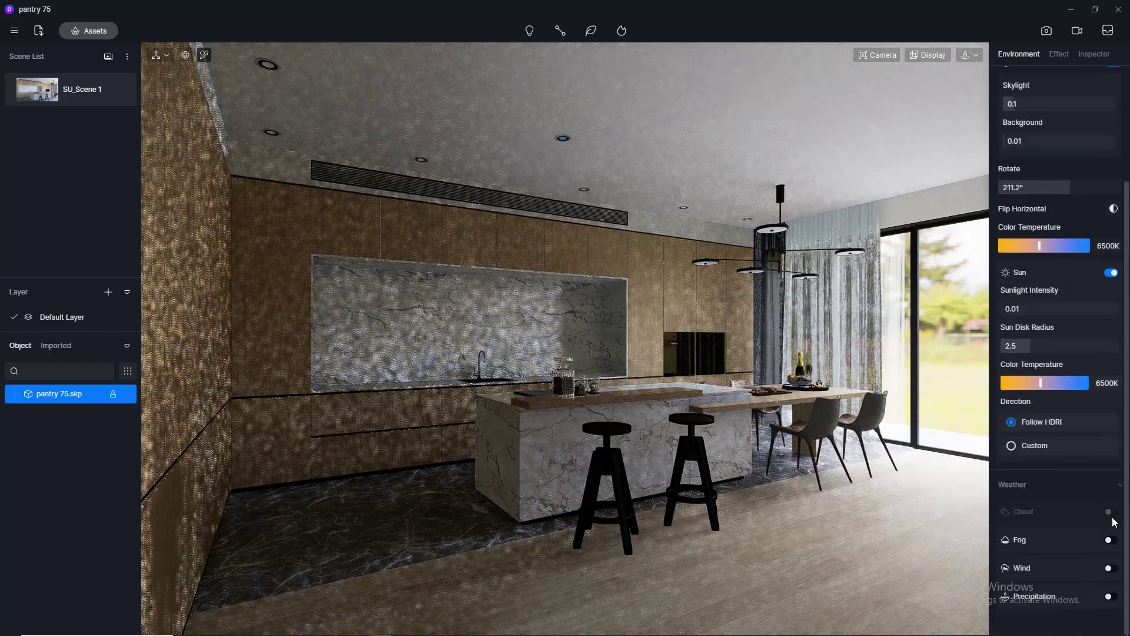
left_click(1011, 446)
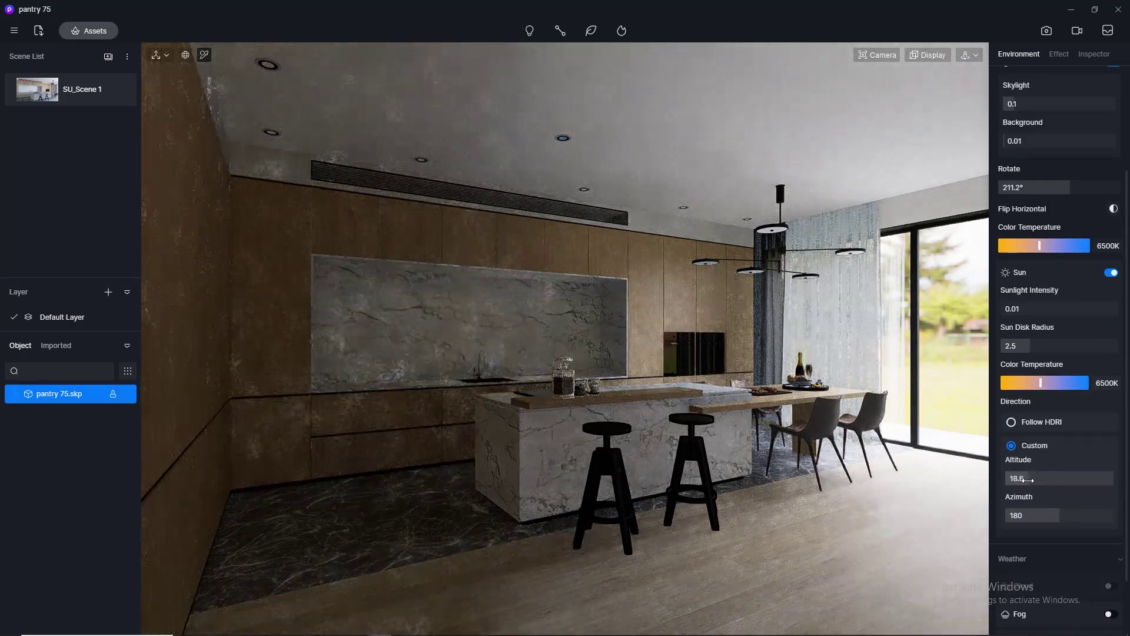
left_click_drag(1045, 483, 1039, 525)
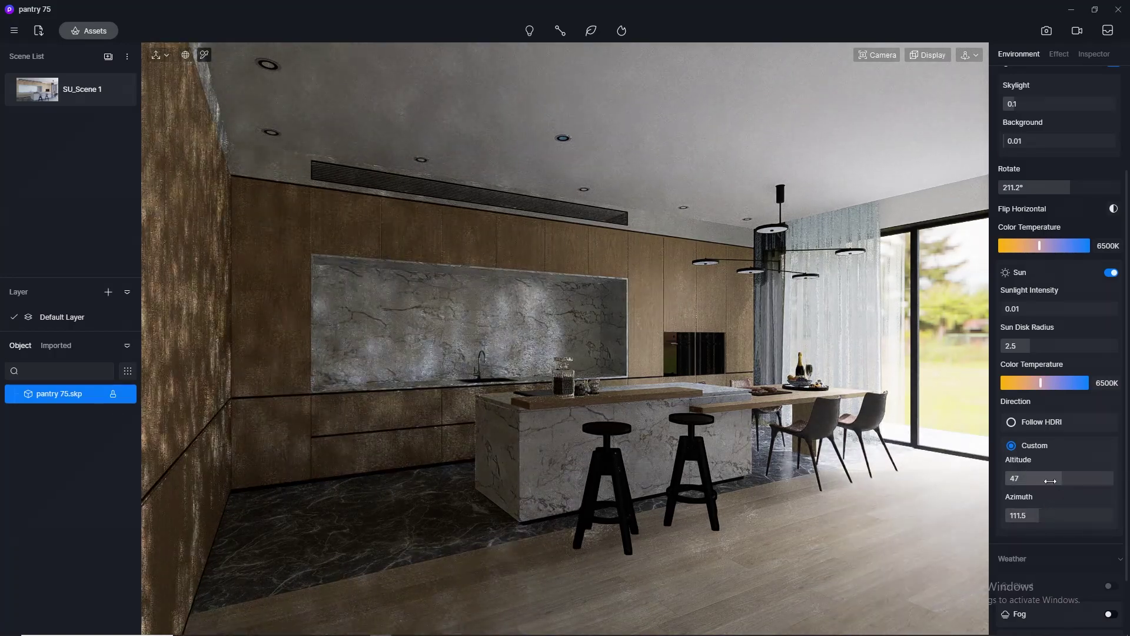
mouse_move(1061, 478)
left_mouse_down()
mouse_move(1016, 478)
mouse_move(1031, 479)
mouse_move(1050, 511)
mouse_move(1024, 508)
mouse_move(1037, 499)
left_mouse_up()
left_click_drag(1033, 493, 1031, 493)
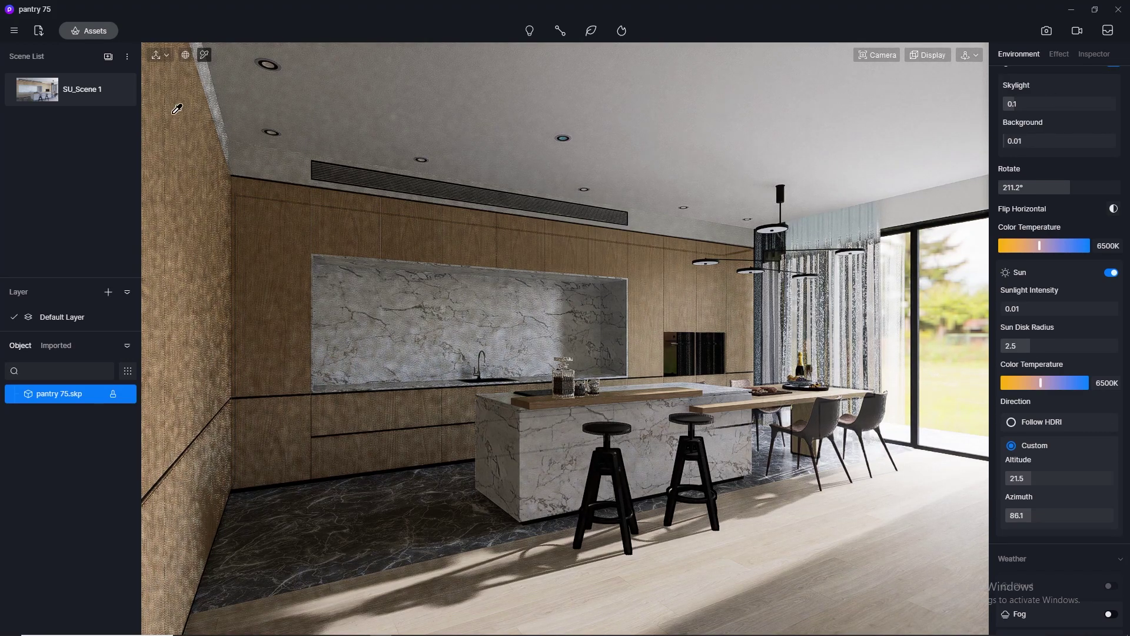
left_click(119, 89)
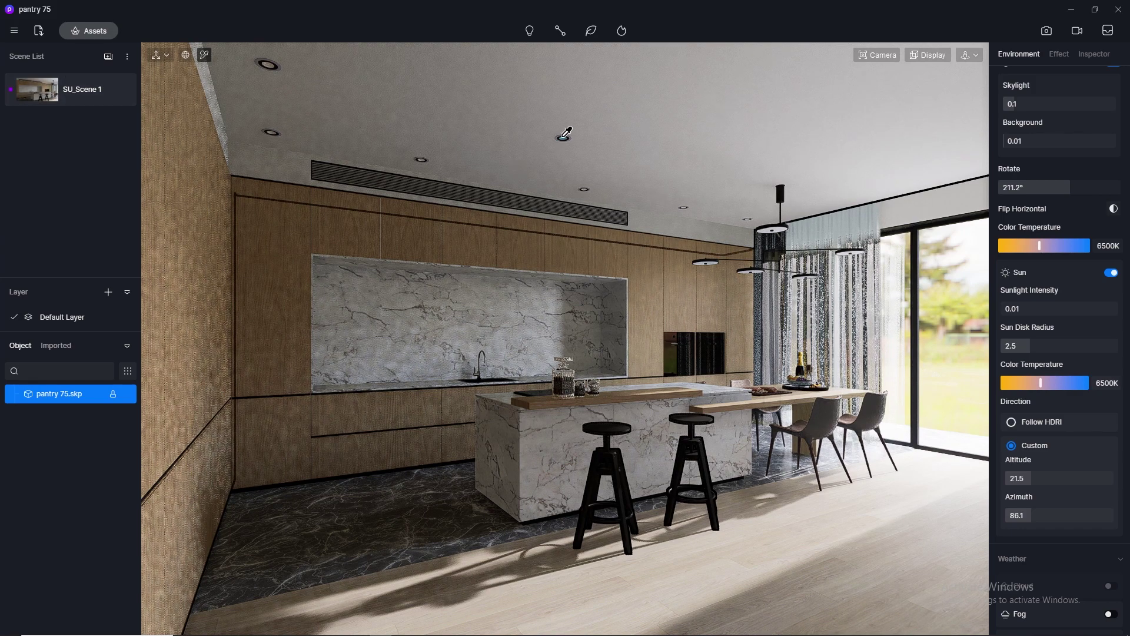
Sample the wall washer material at the centre of the ceiling downlight above the vent grille and make it emissive.
left_click(421, 157)
scroll(421, 157, "up", 10)
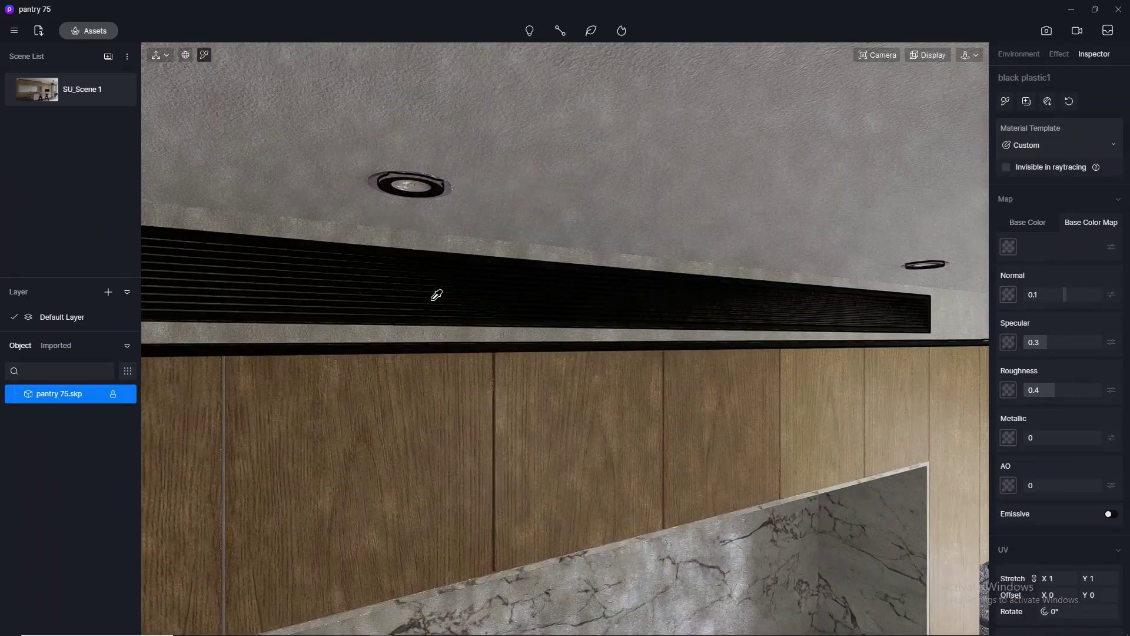
left_click(436, 295)
scroll(426, 164, "up", 3)
right_click_drag(426, 165, 454, 90)
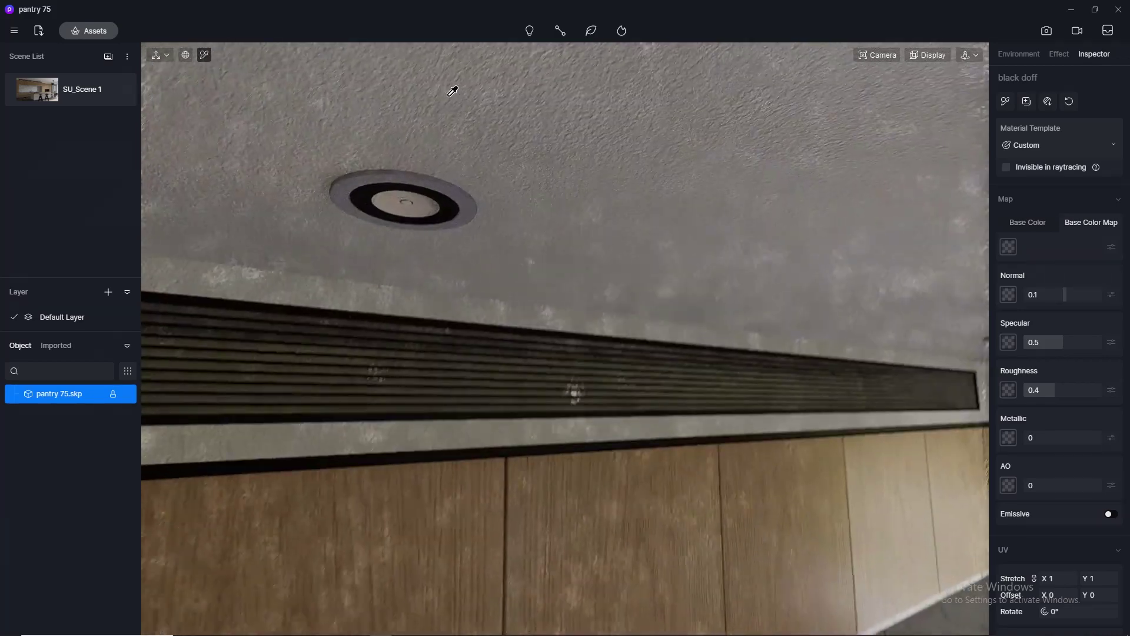
left_click(205, 55)
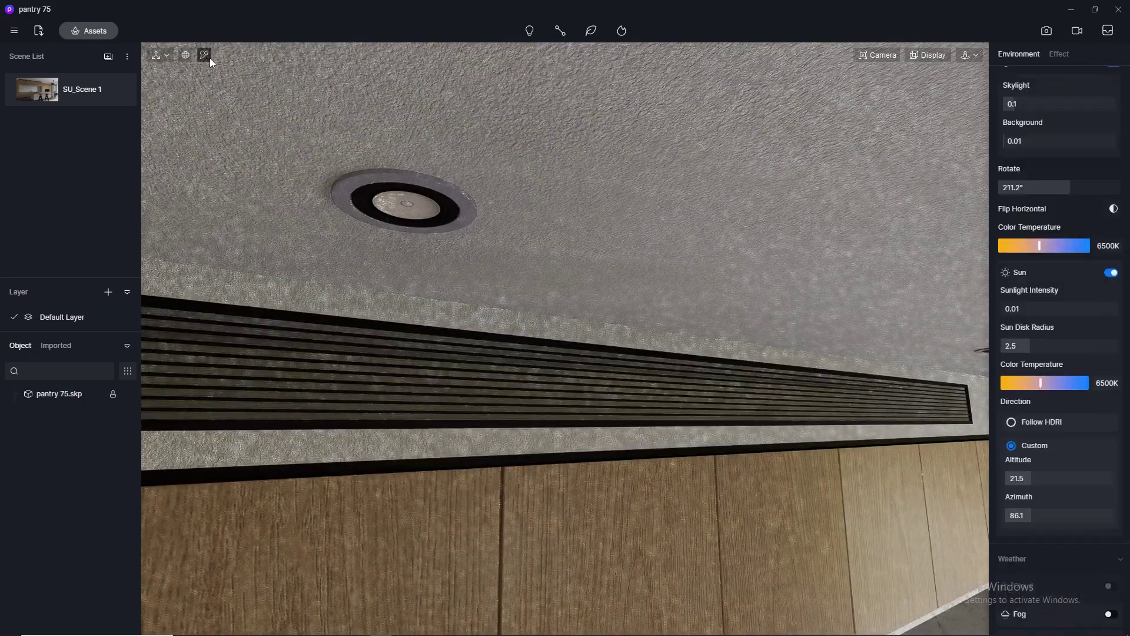
left_click(430, 207)
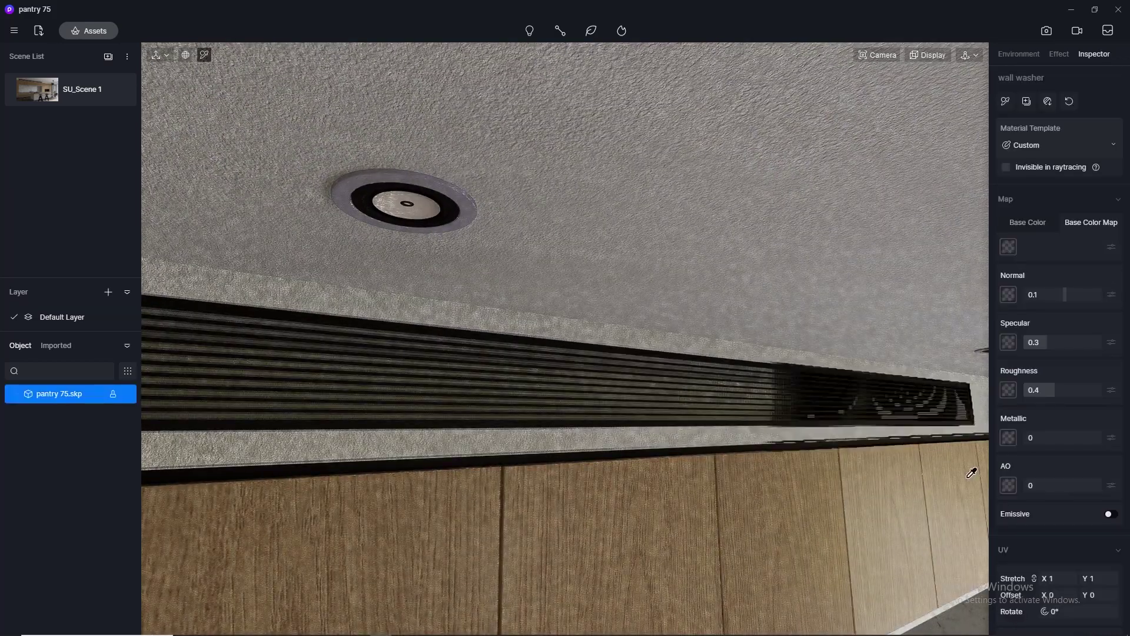
scroll(1127, 354, "down", 3)
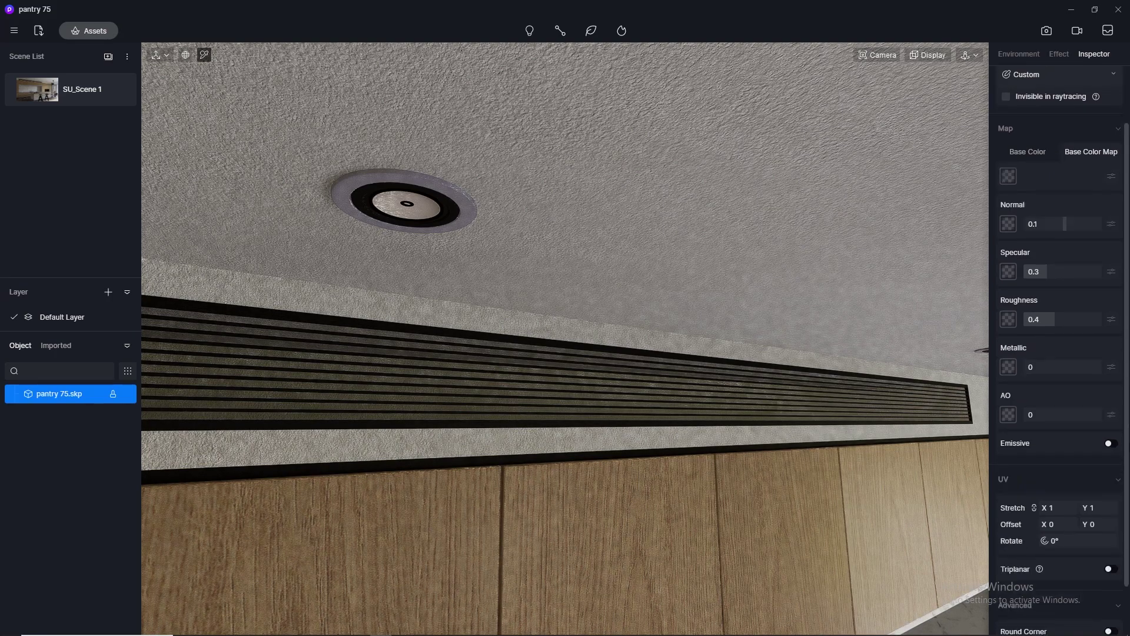
left_click(1112, 384)
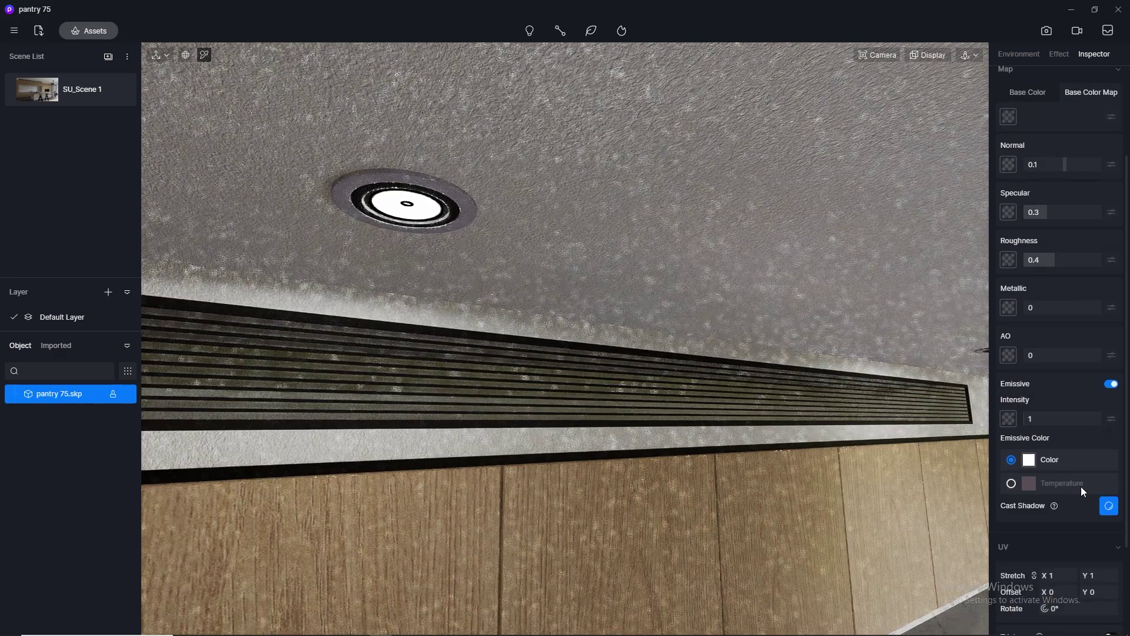
Set the emissive color of the sampled downlight material to a temperature of 3500.
left_click(1011, 483)
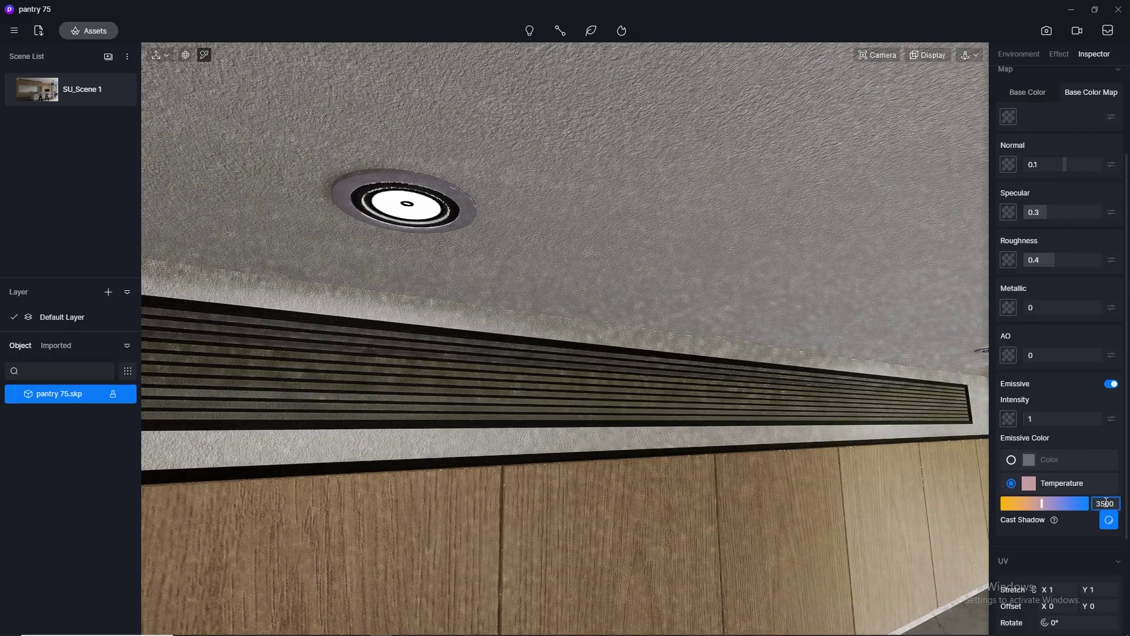
key("Return")
left_click(90, 99)
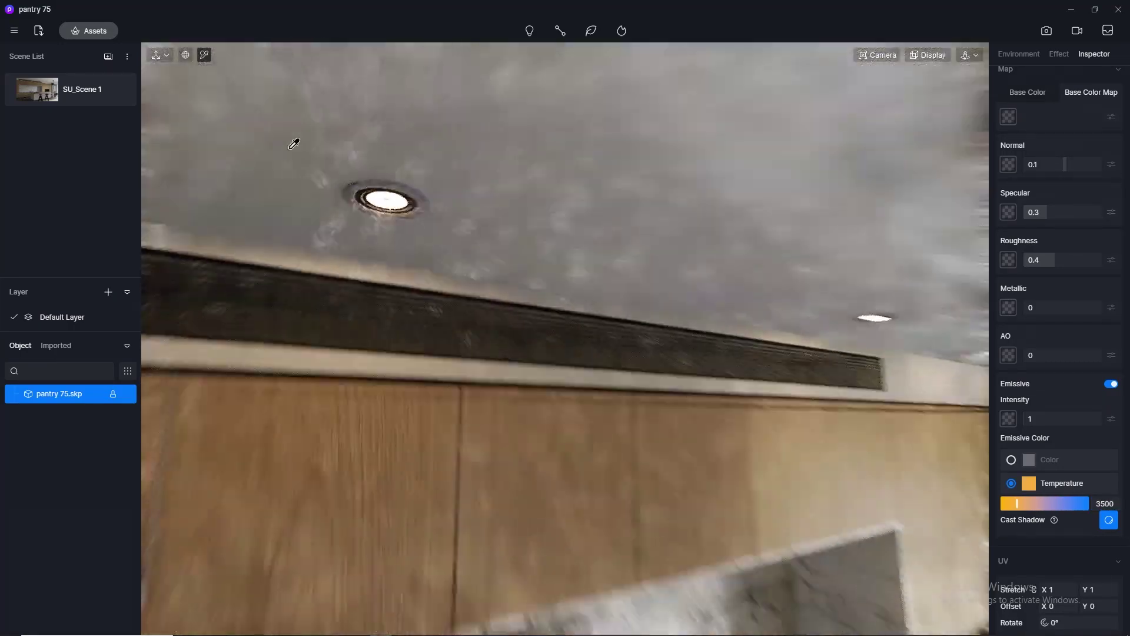
Sample the material at the centre of the ceiling downlight set away from the vent wall, make it emissive, and return to SU_Scene 1.
scroll(282, 129, "down", 6)
scroll(653, 93, "up", 4)
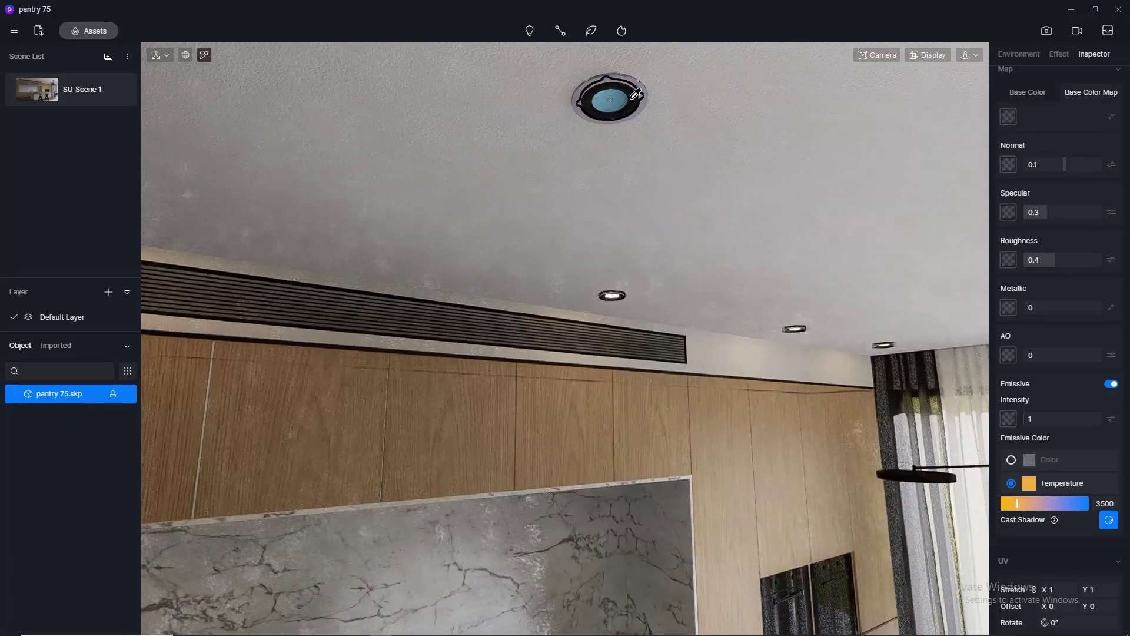
left_click(622, 98)
scroll(1120, 308, "up", 2)
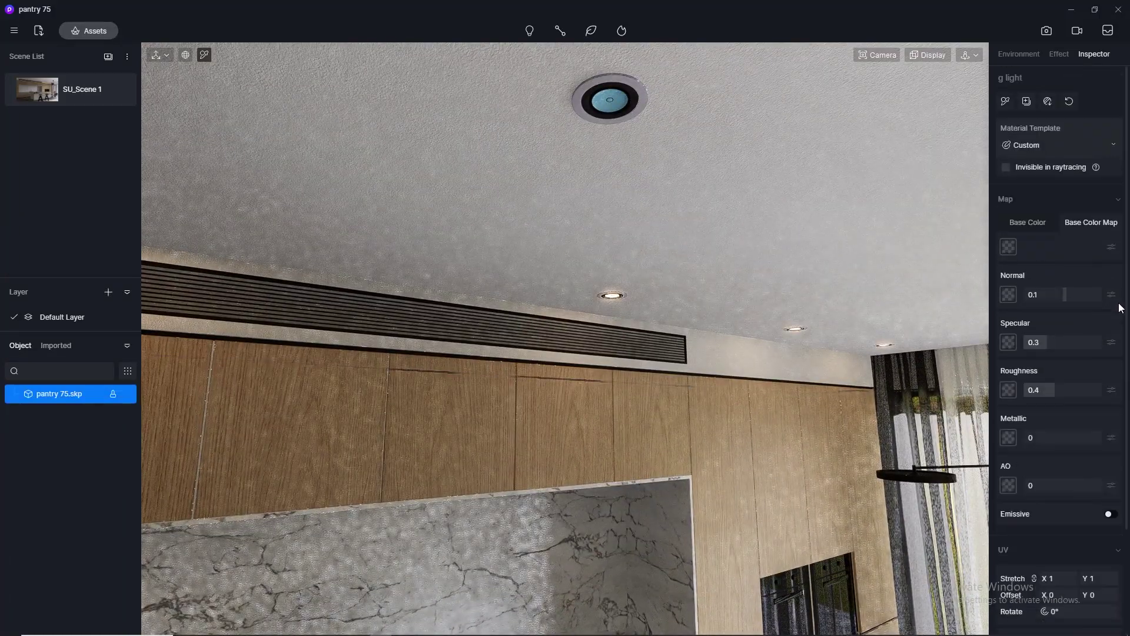
left_click(1110, 514)
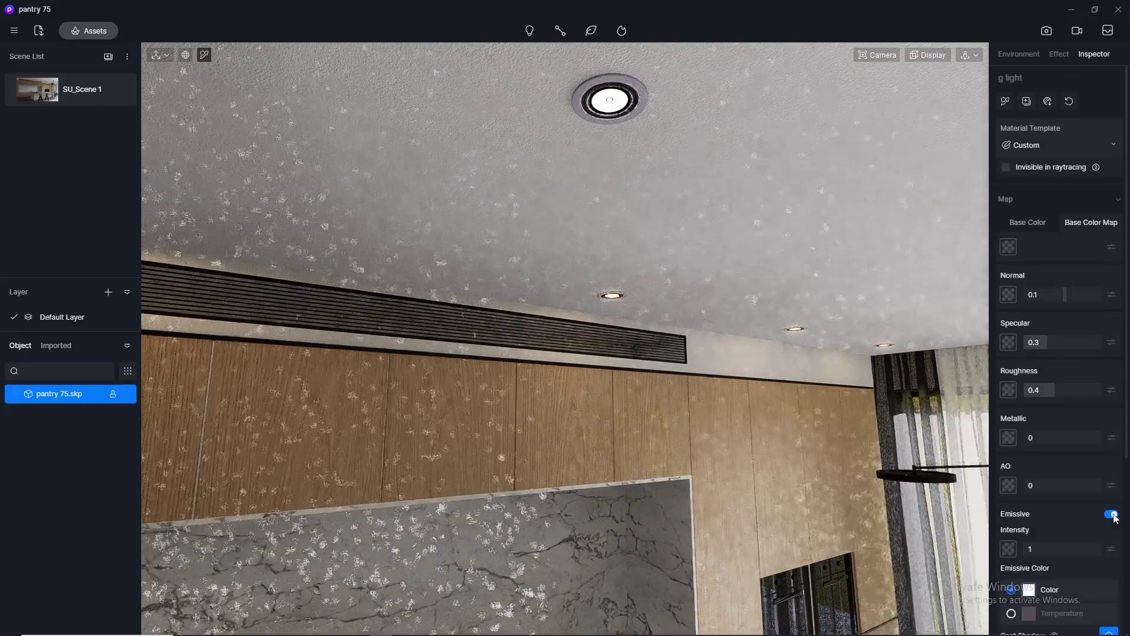
left_click(34, 82)
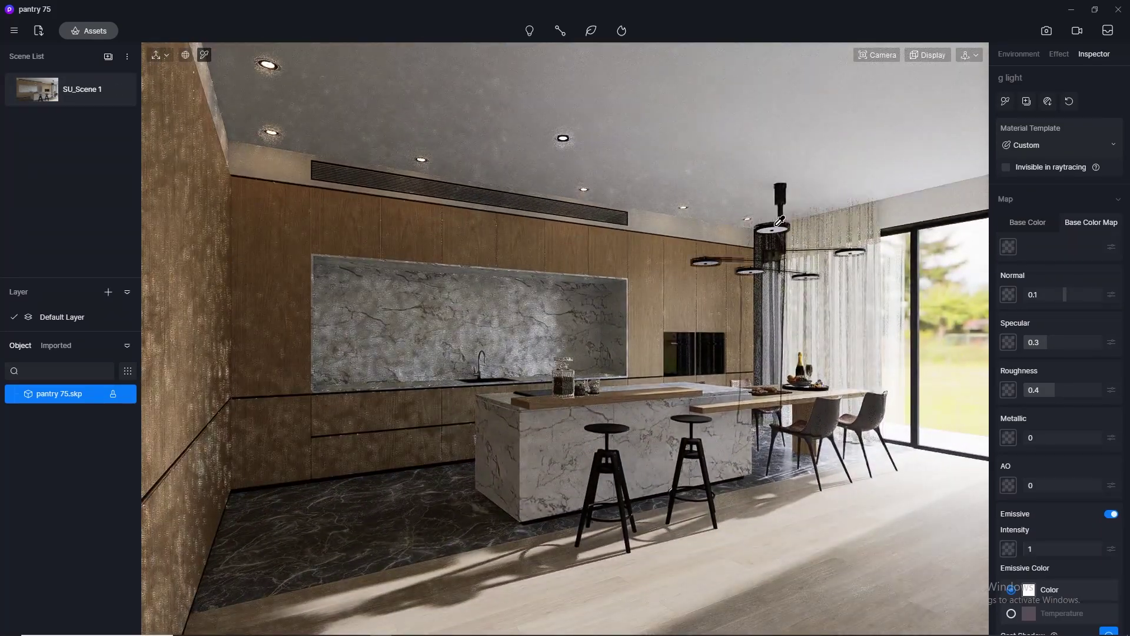
Sample the white disc material of the pendant lamp near the curtains and make it emissive.
scroll(772, 213, "up", 8)
mouse_move(772, 212)
middle_mouse_down()
mouse_move(773, 132)
mouse_move(759, 219)
middle_mouse_up()
key("Escape")
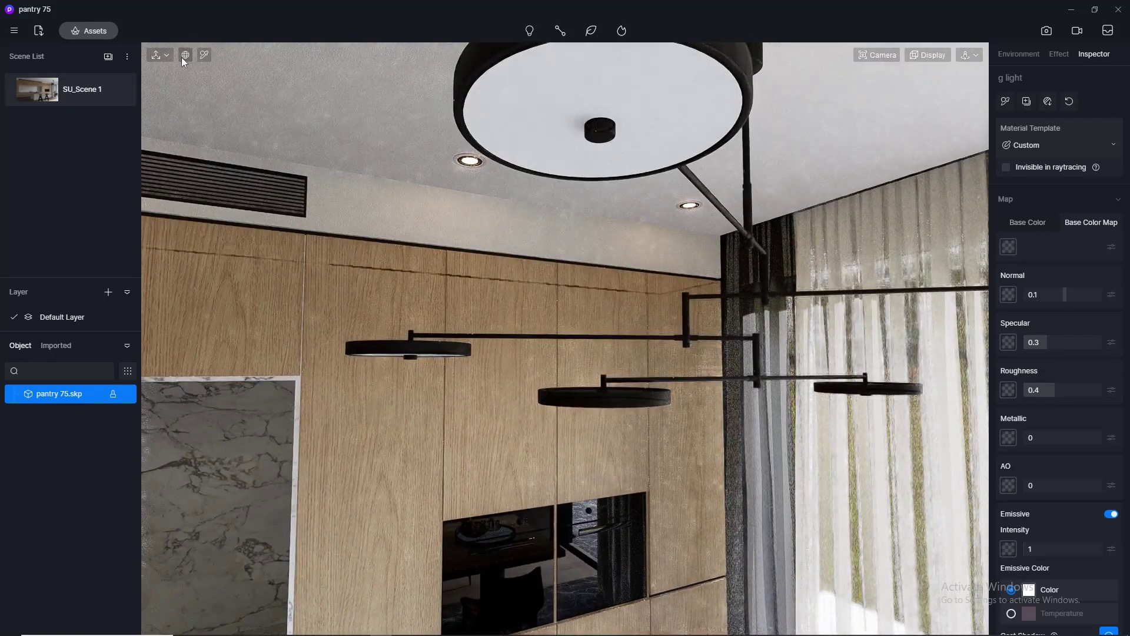
left_click(205, 55)
left_click(555, 100)
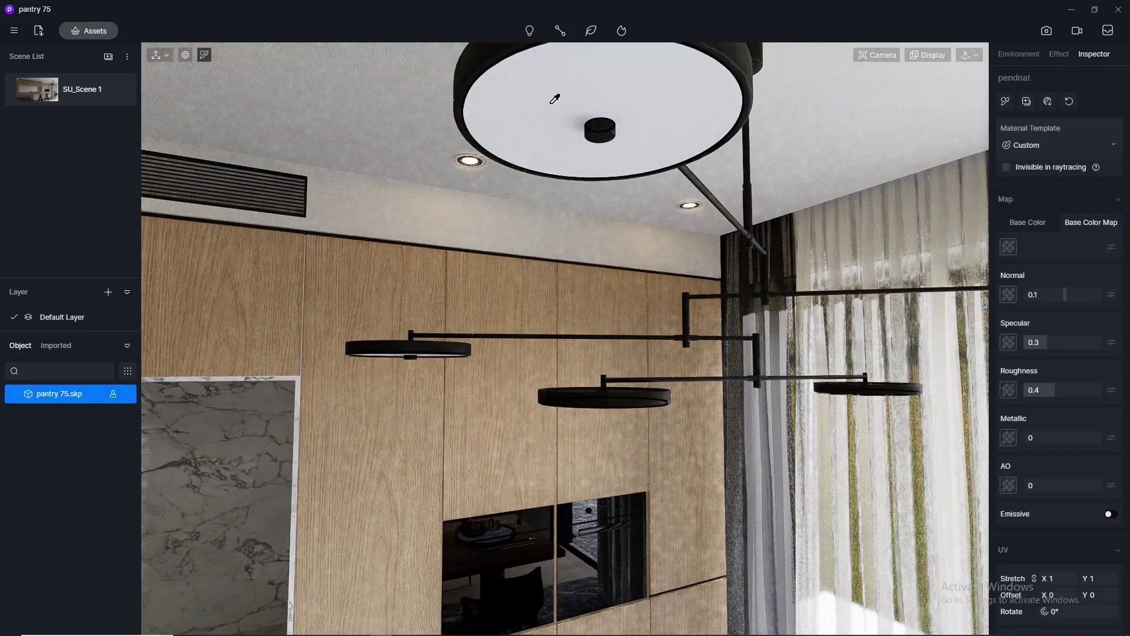
left_click(1110, 514)
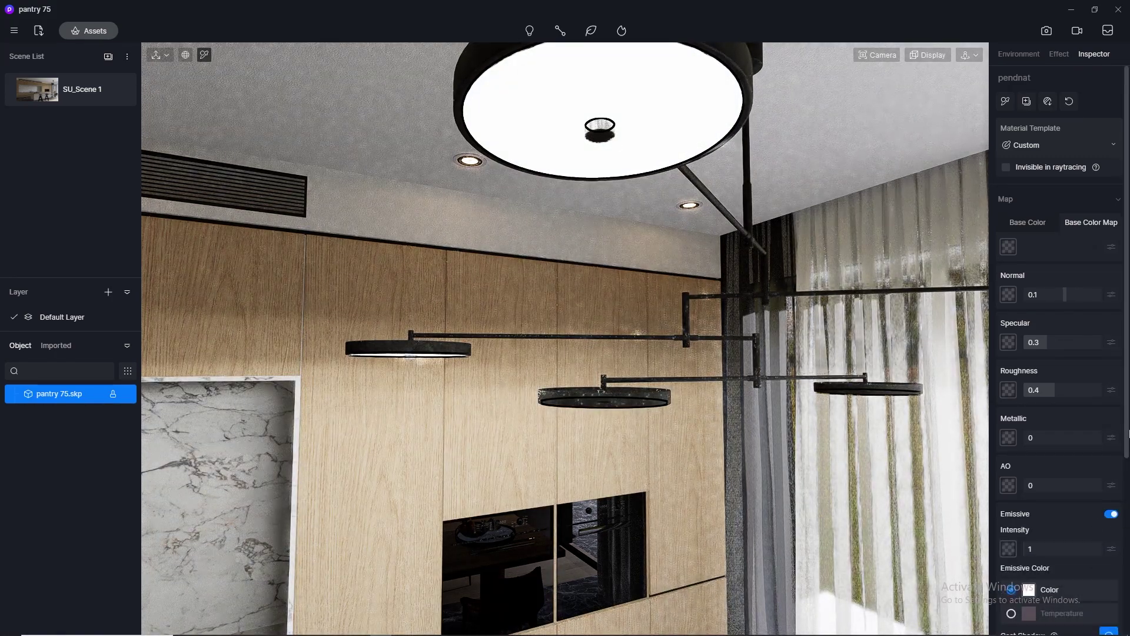
Set the emissive color of the pendant disc material to a temperature of 3500.
scroll(1126, 435, "down", 3)
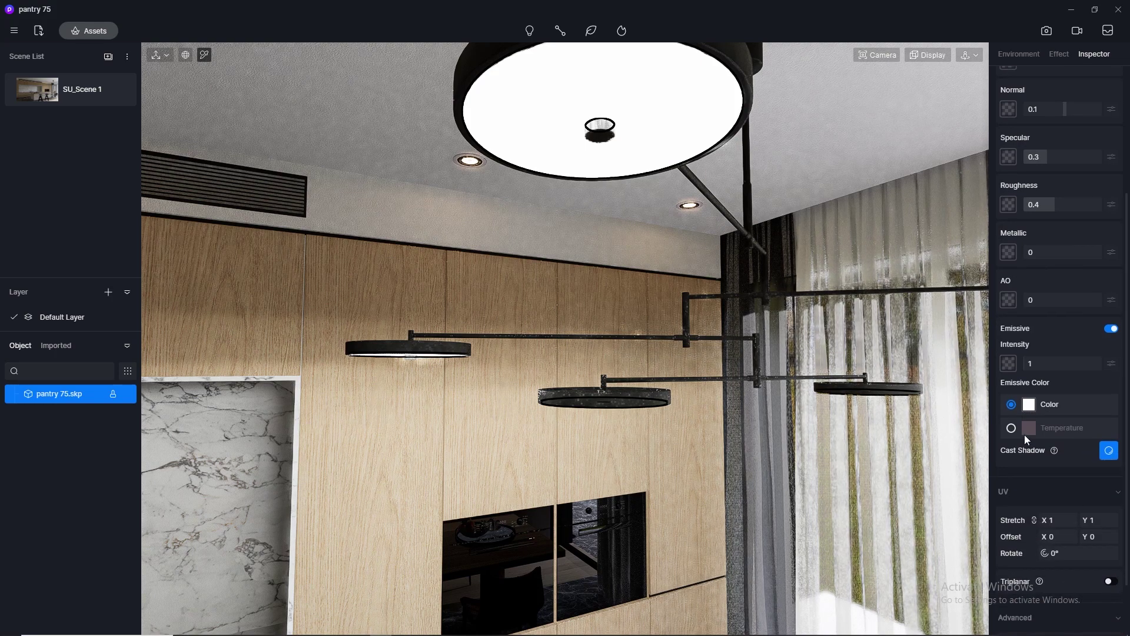
left_click(1012, 427)
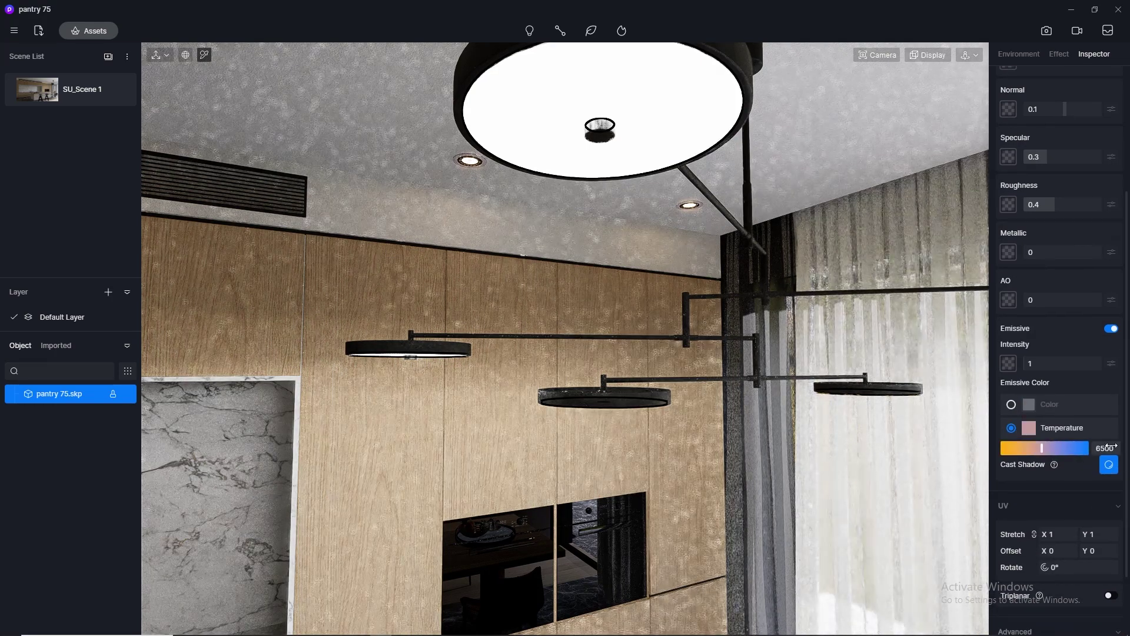
double_click(1110, 446)
type("350")
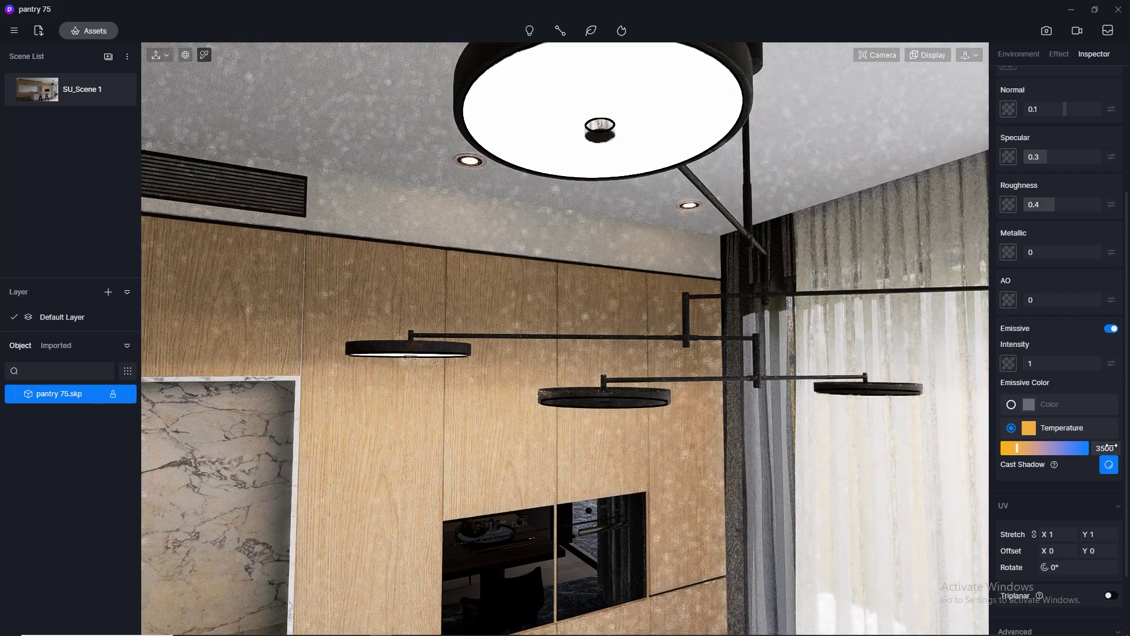
Return to the SU_Scene 1 view and set the pendant material's emissive intensity to 0.1.
left_click(39, 96)
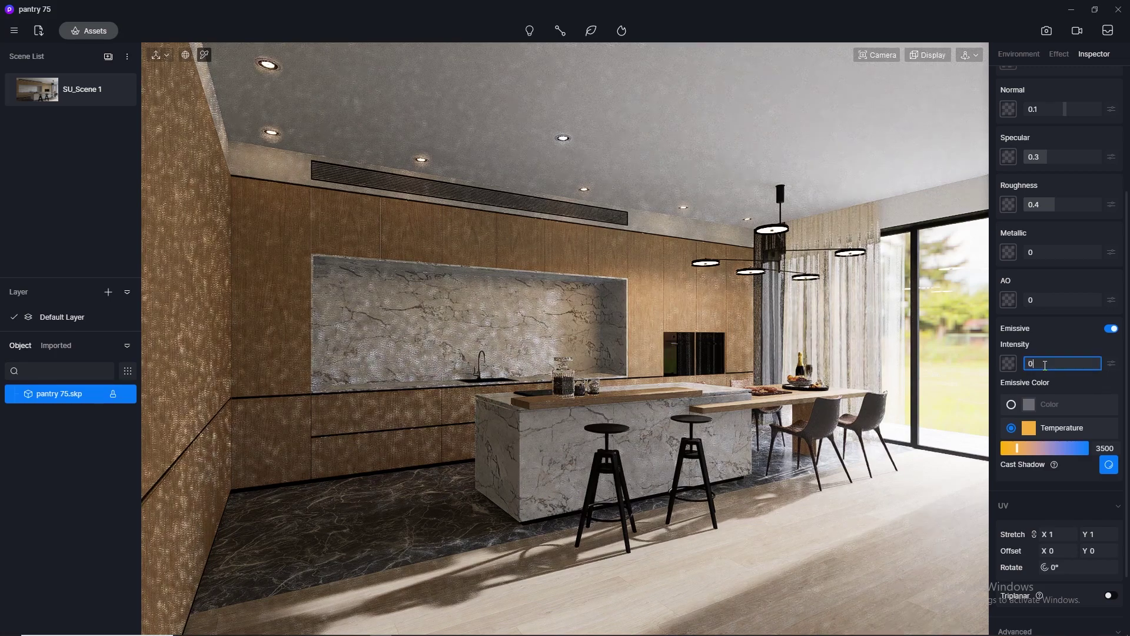
key("Return")
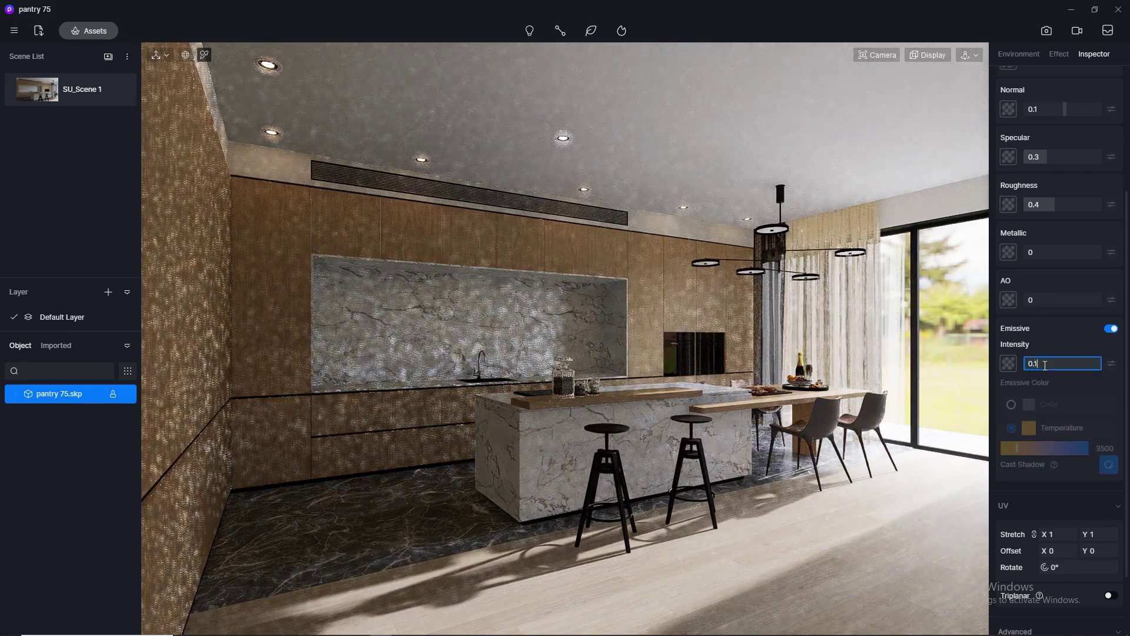
key("Return")
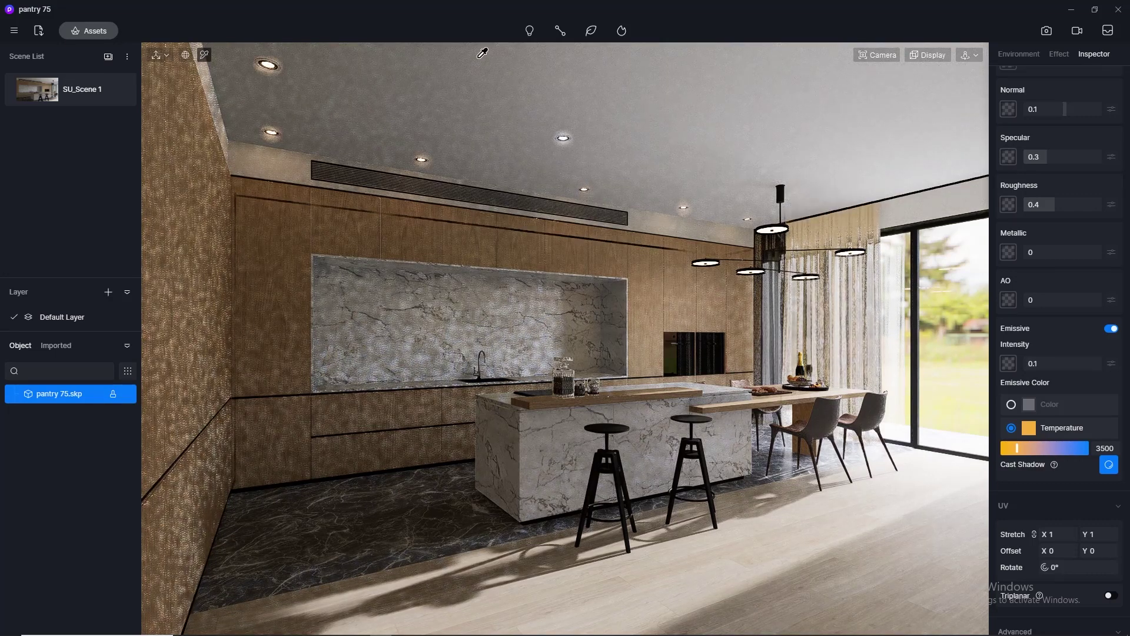
Place a spotlight at the first ceiling downlight beside the vent and align it with the fixture at X -460, Y 323.
left_click(534, 31)
left_click(521, 76)
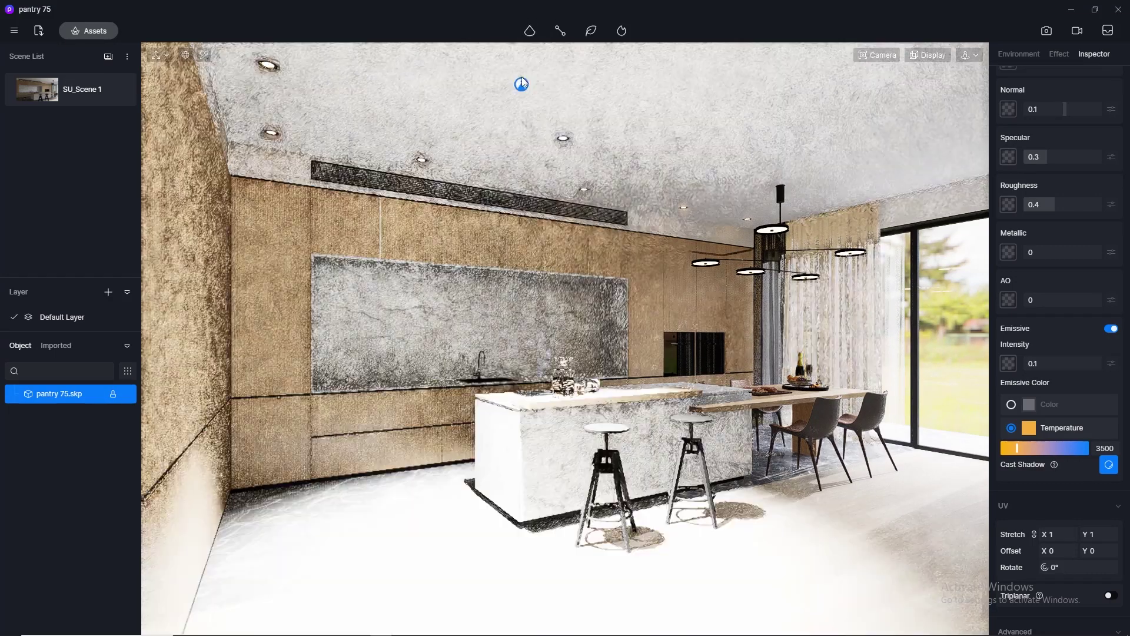
scroll(270, 151, "up", 3)
scroll(271, 150, "up", 3)
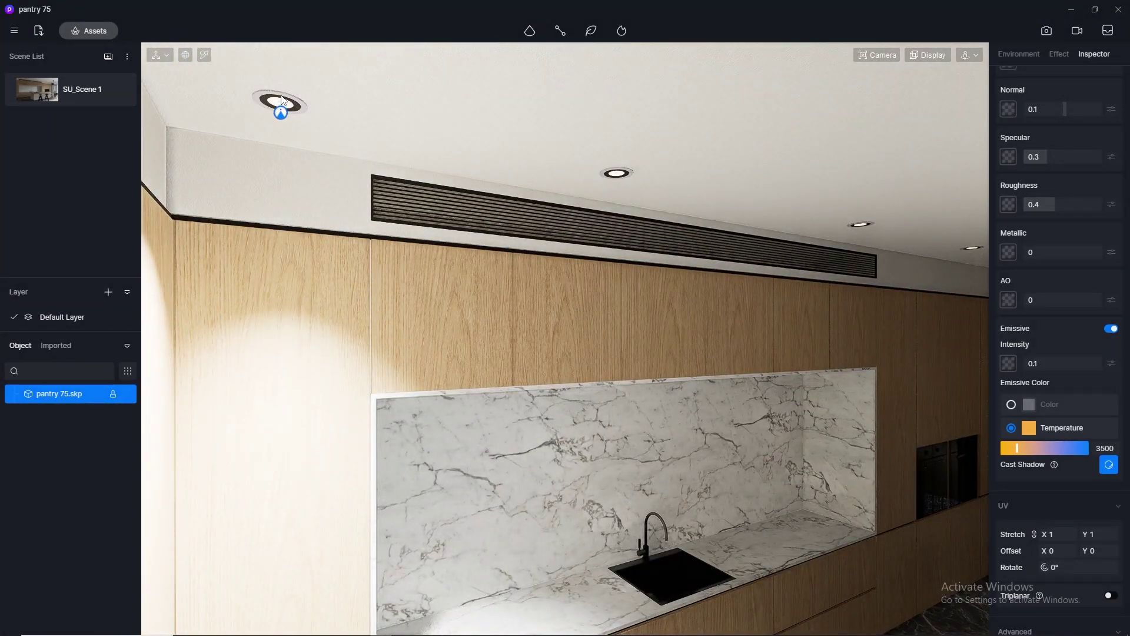
left_click(283, 101)
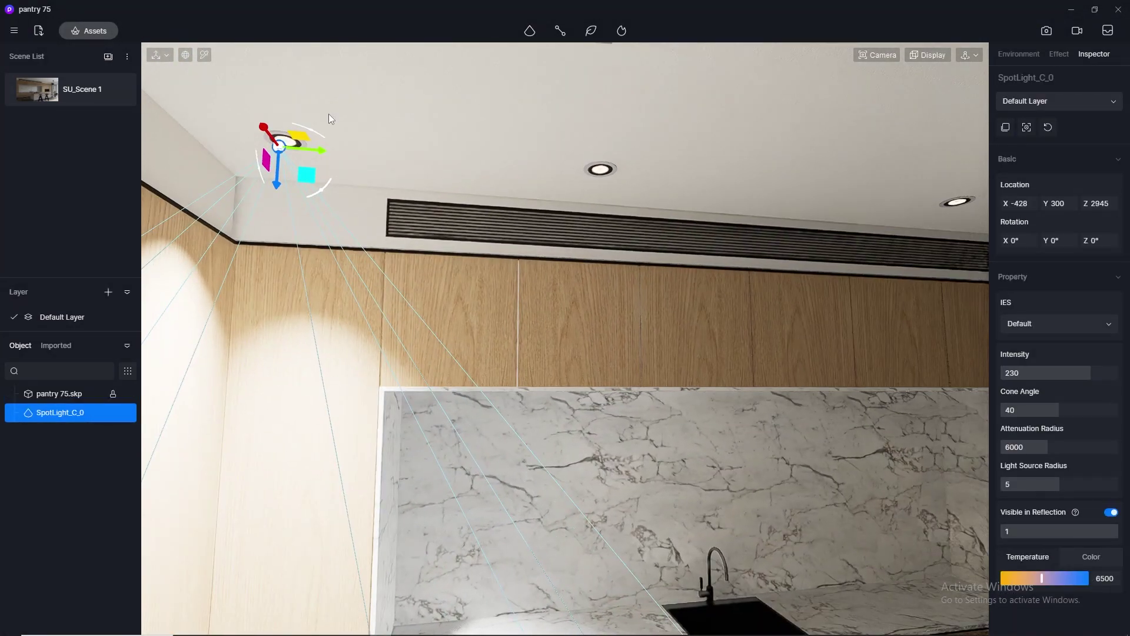
left_click_drag(305, 149, 266, 122)
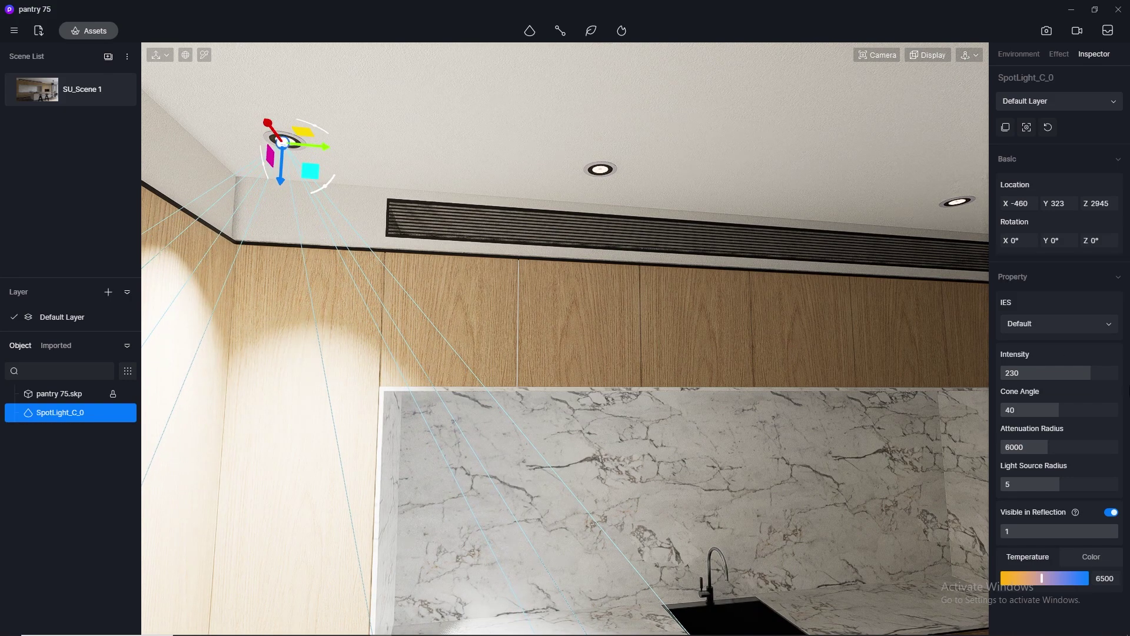
Set the spotlight's intensity to 1 and its temperature to 3500, and return to the SU_Scene 1 view.
left_click(1064, 371)
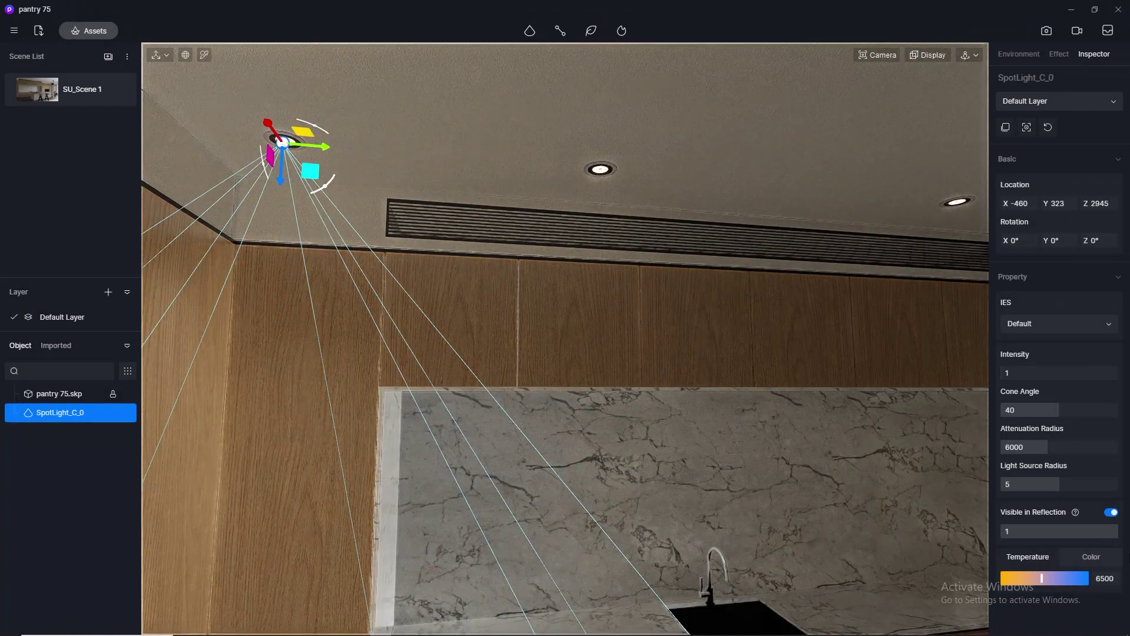
left_click(1108, 578)
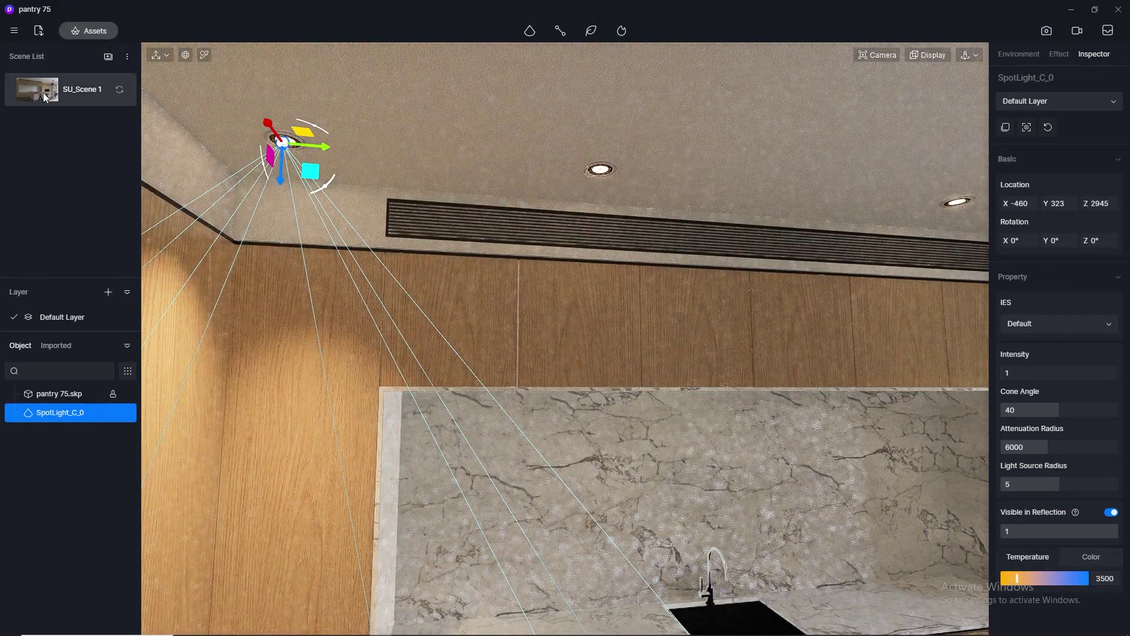
left_click(44, 93)
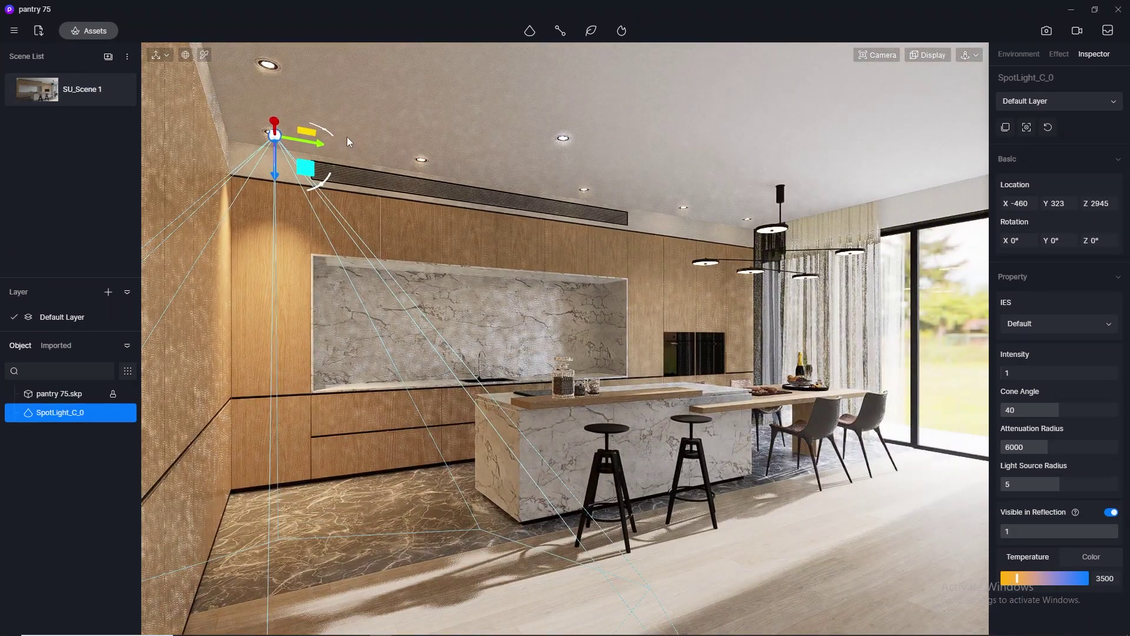
Reduce the spotlight's attenuation radius to 3158 and set its intensity to 0.5.
mouse_move(1047, 447)
left_mouse_down()
mouse_move(1010, 444)
mouse_move(1025, 443)
left_mouse_up()
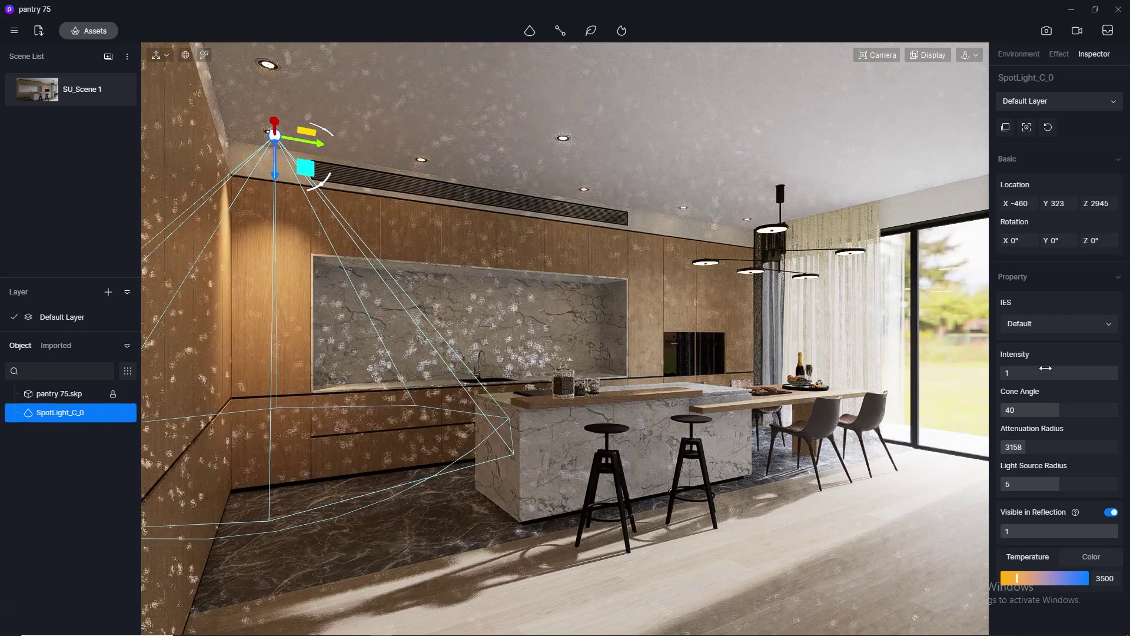
left_click(1041, 373)
type("0.1")
key("Return")
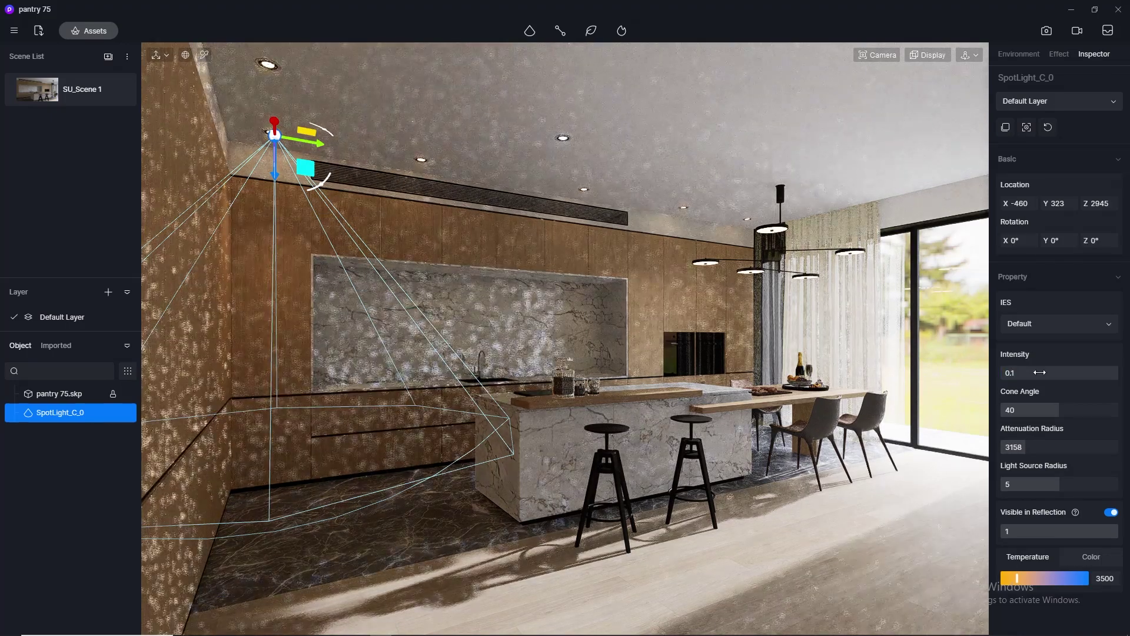
type("5")
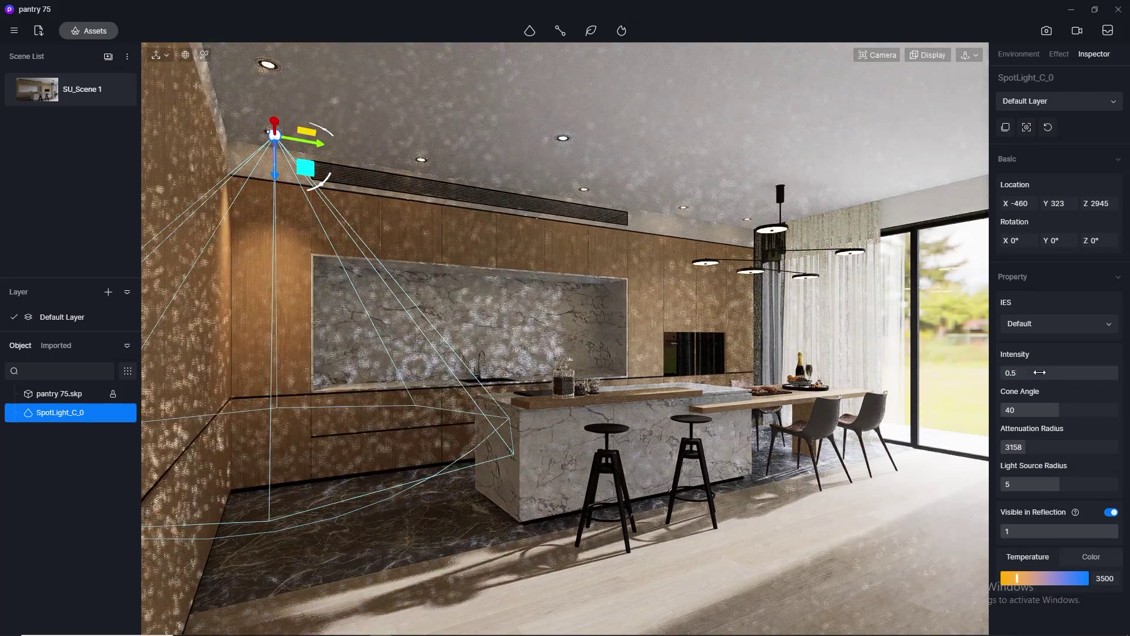
key("Return")
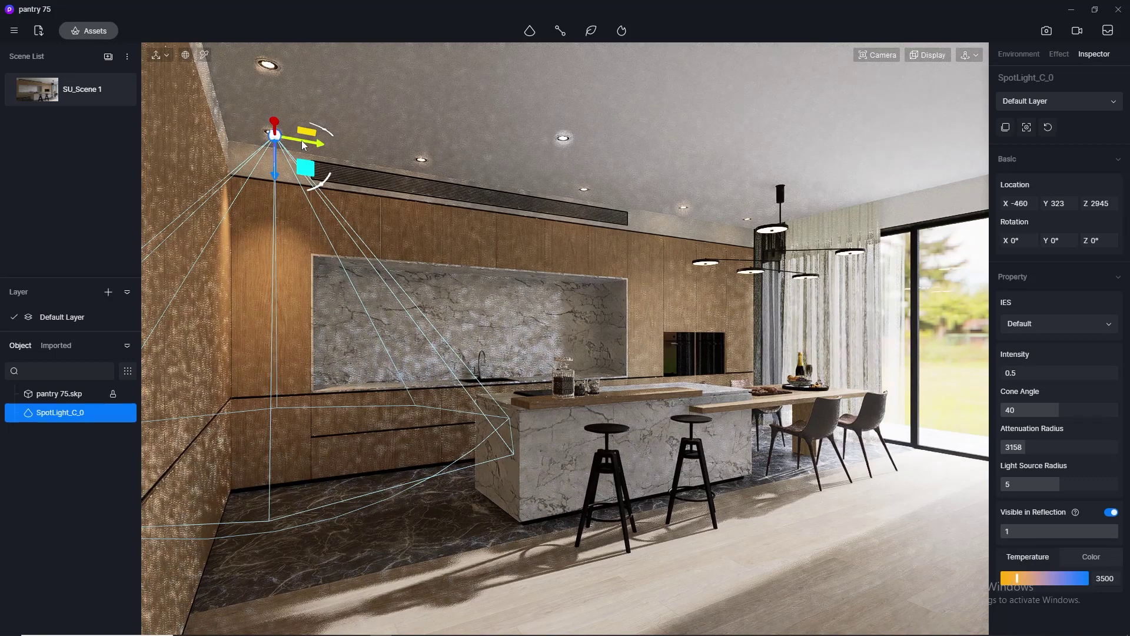
Copy the spotlight along the cabinet wall to the next three ceiling downlights, with the last two copies at Y 3293 and Y 4775.
left_click_drag(303, 145, 580, 188)
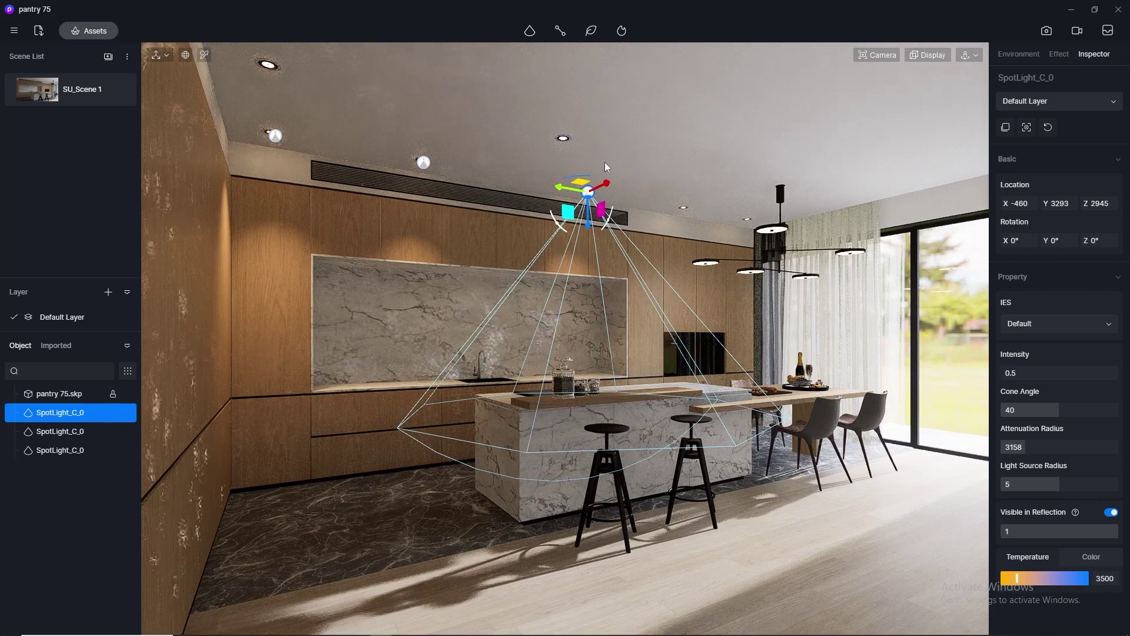
right_click_drag(605, 163, 574, 189)
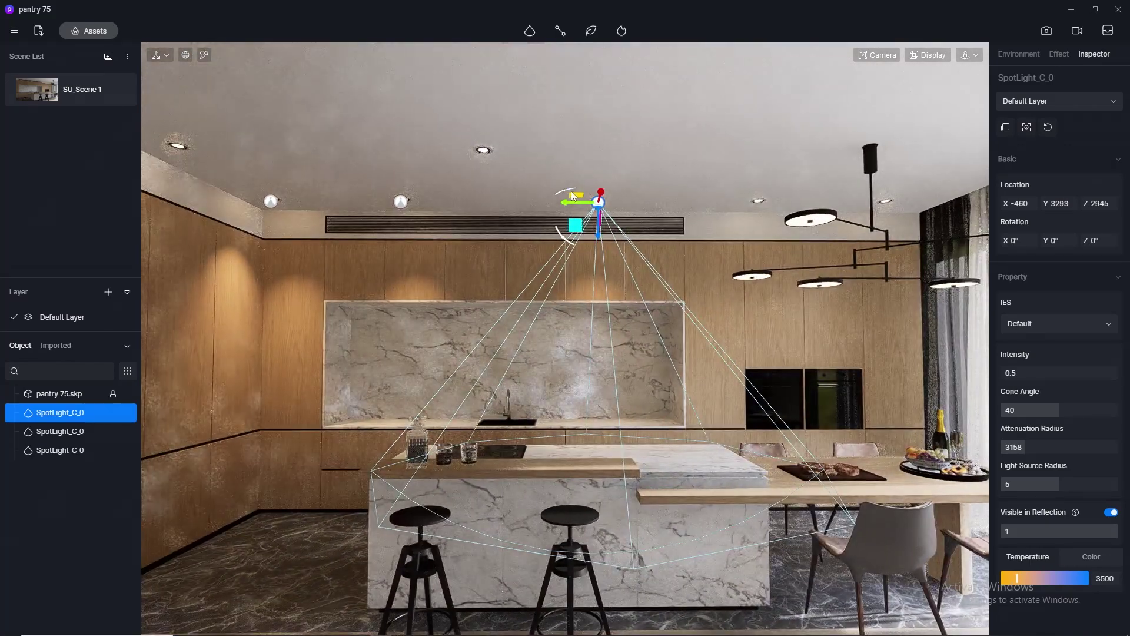
left_click_drag(568, 198, 779, 214)
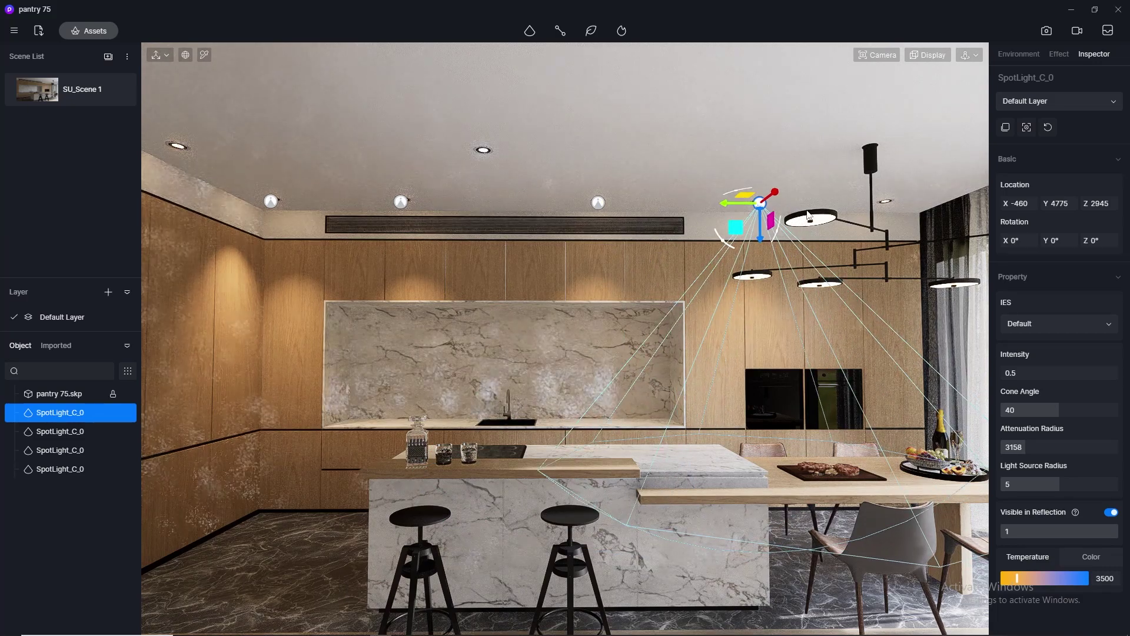
Set the spotlight's intensity to 1, copy it to the last downlight by the curtain at Y 5953, and return to SU_Scene 1.
scroll(809, 215, "up", 3)
mouse_move(743, 196)
right_mouse_down()
mouse_move(651, 160)
mouse_move(721, 194)
right_mouse_up()
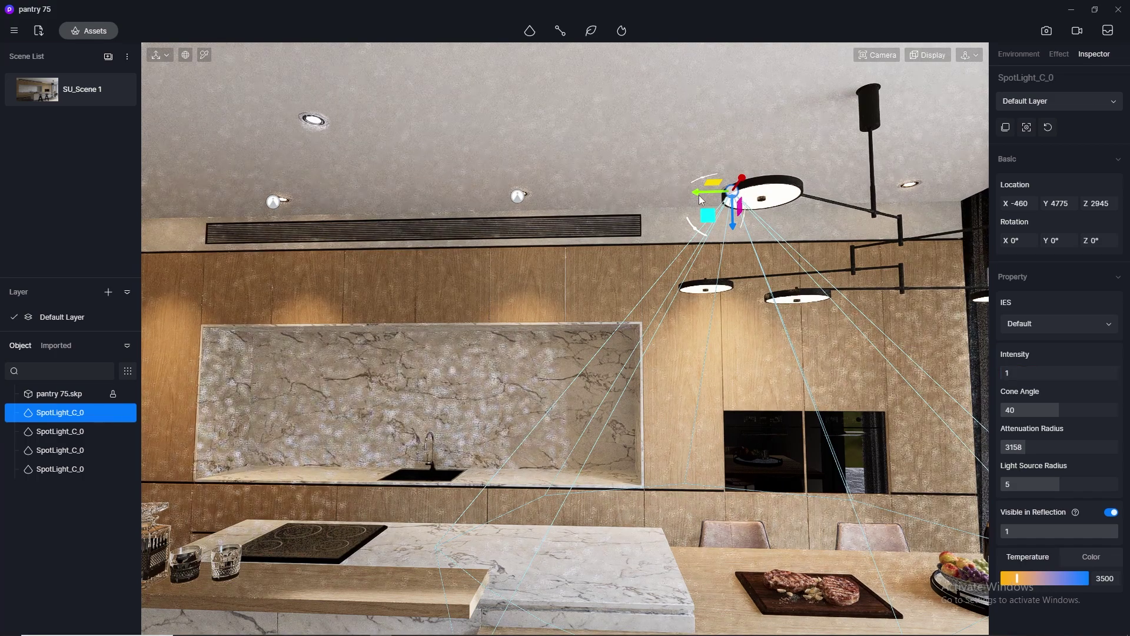
left_click_drag(699, 196, 888, 216)
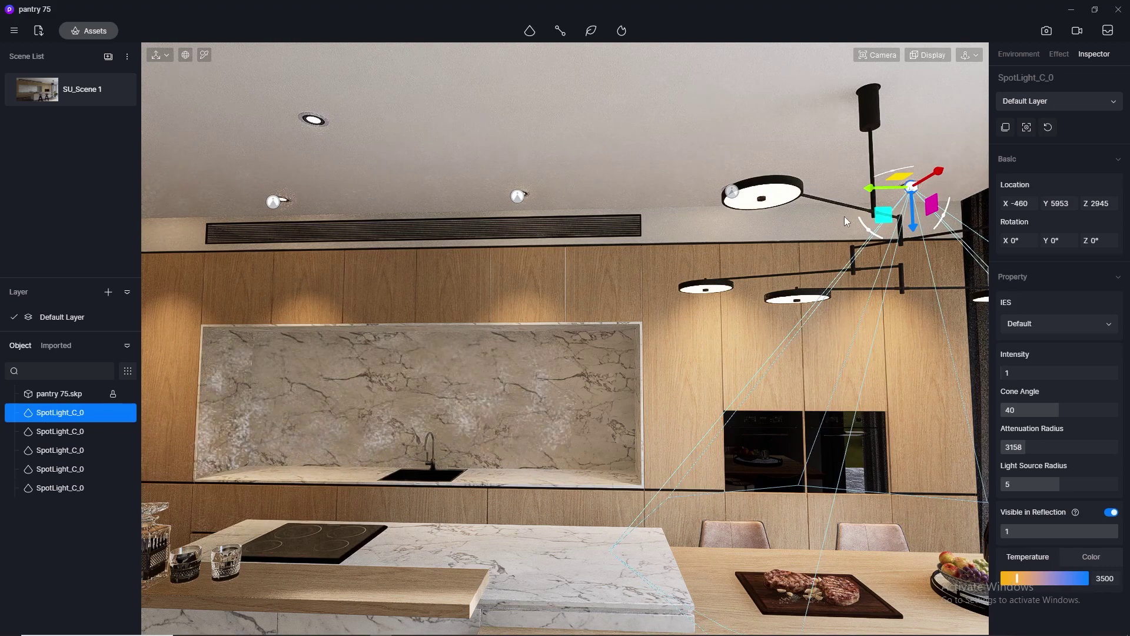
scroll(556, 253, "down", 5)
middle_click_drag(556, 252, 613, 204)
scroll(613, 203, "up", 2)
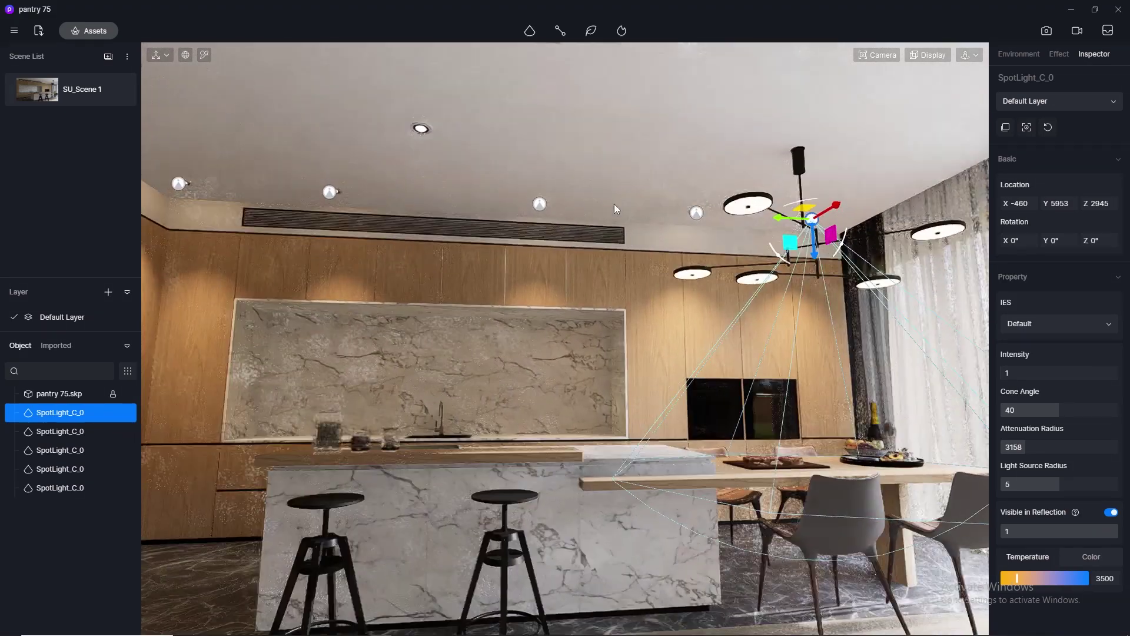
left_click(37, 86)
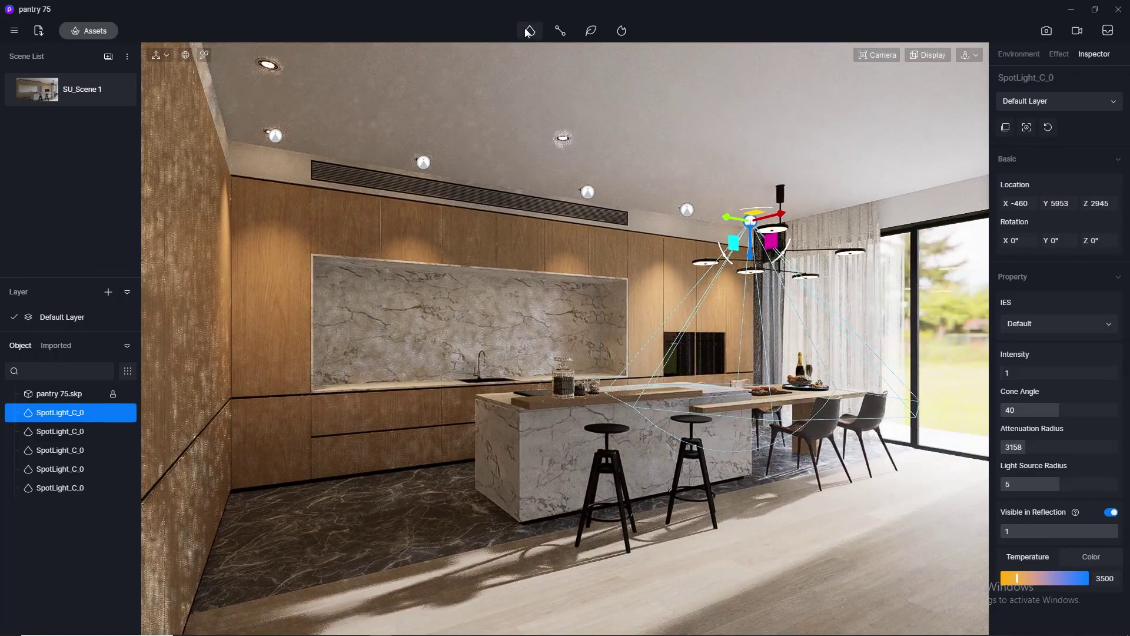
Add a spotlight at the ceiling downlight above the island, with attenuation radius 4057 and cone angle 38.9.
mouse_move(527, 33)
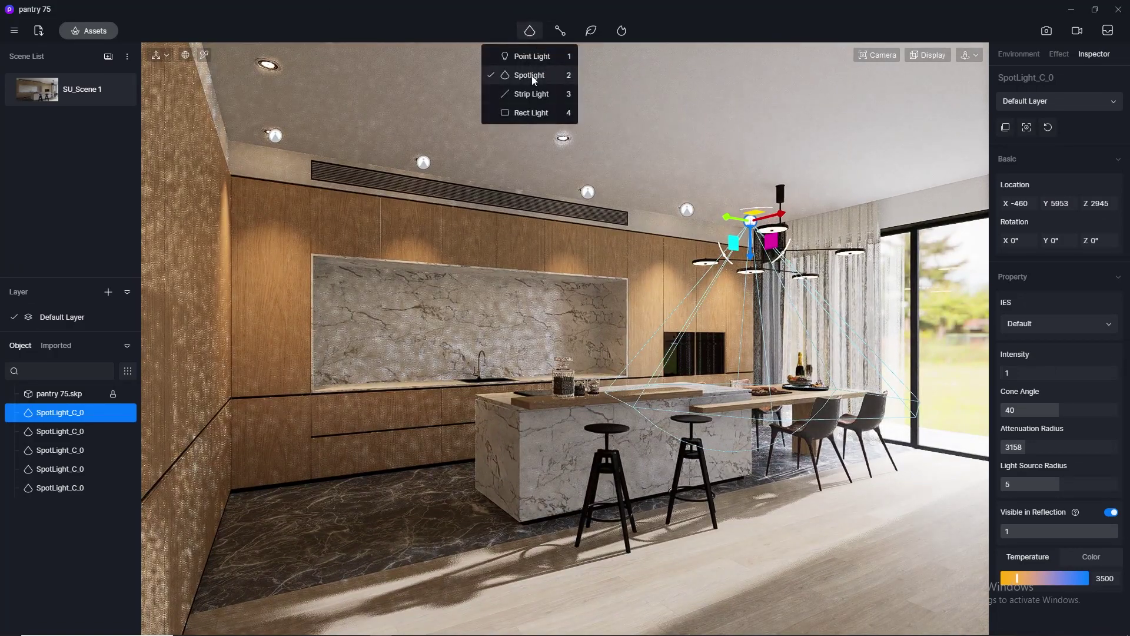
left_click(533, 77)
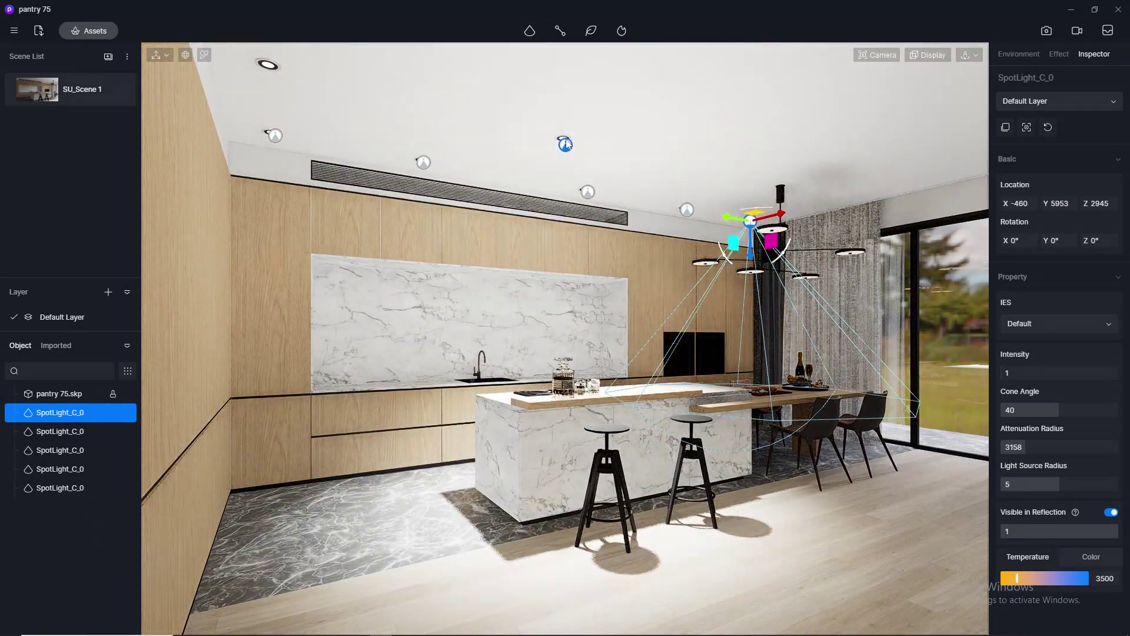
left_click(565, 145)
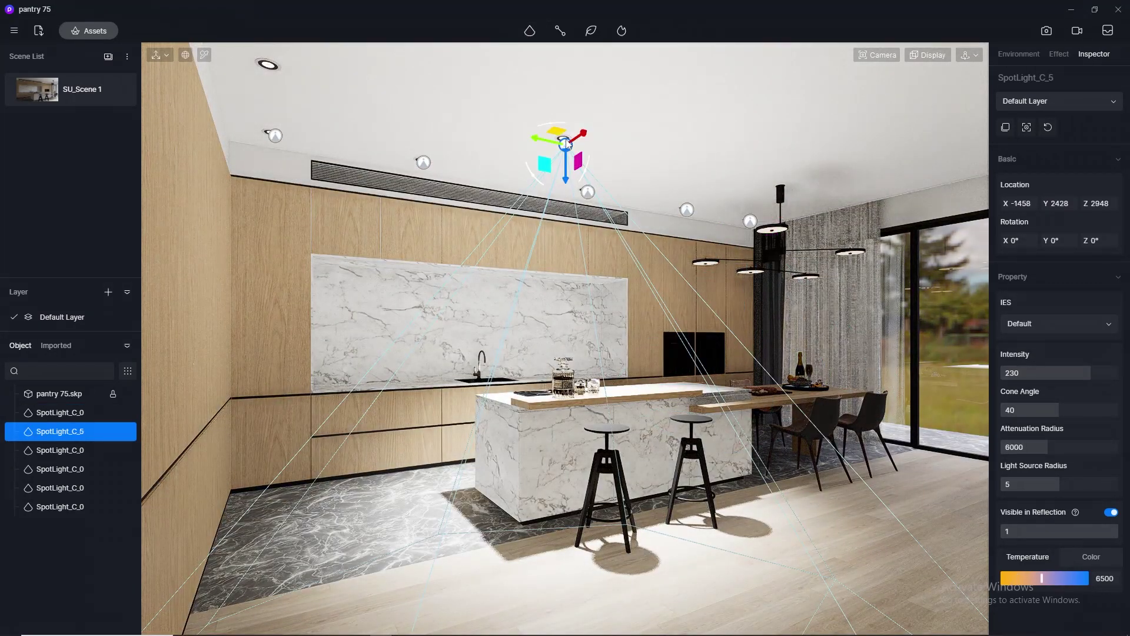
mouse_move(1050, 447)
left_mouse_down()
mouse_move(998, 455)
mouse_move(1037, 449)
left_mouse_up()
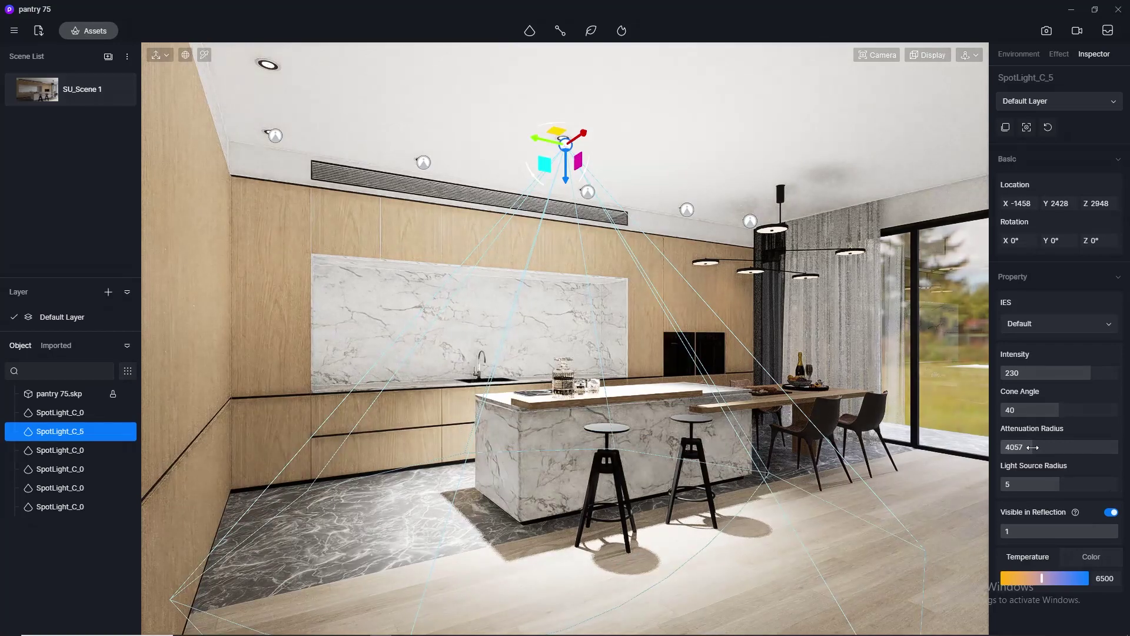
mouse_move(1056, 410)
left_mouse_down()
mouse_move(1083, 410)
mouse_move(1057, 402)
left_mouse_up()
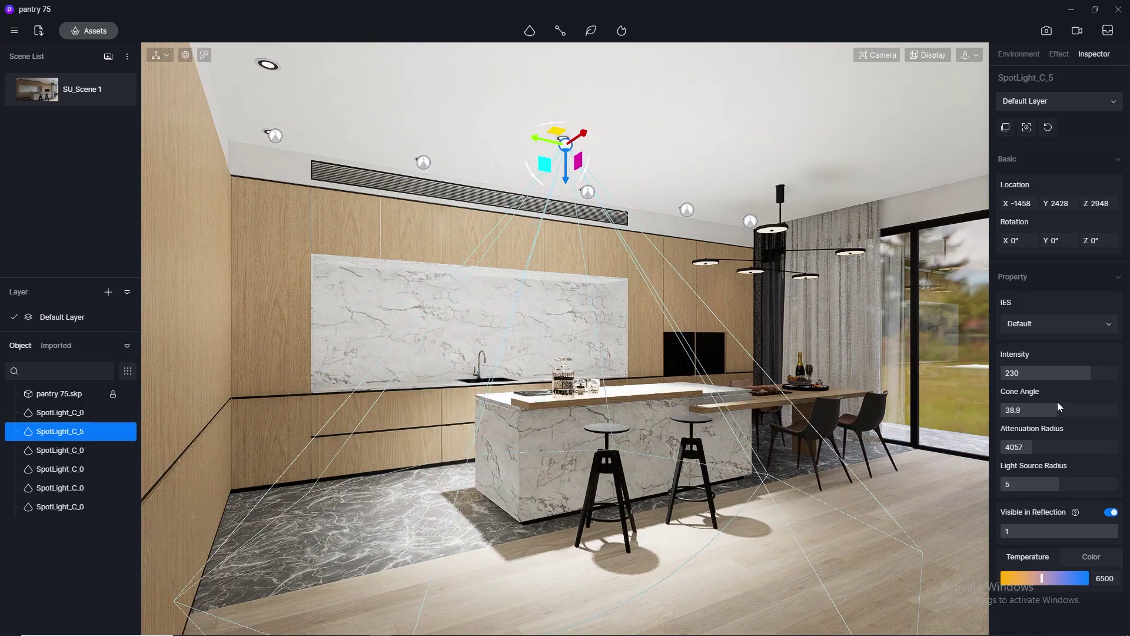
Try intensities of 0.1, 1 and 0.5 on the spotlight above the island.
left_click(1023, 374)
type("0.1")
key("Return")
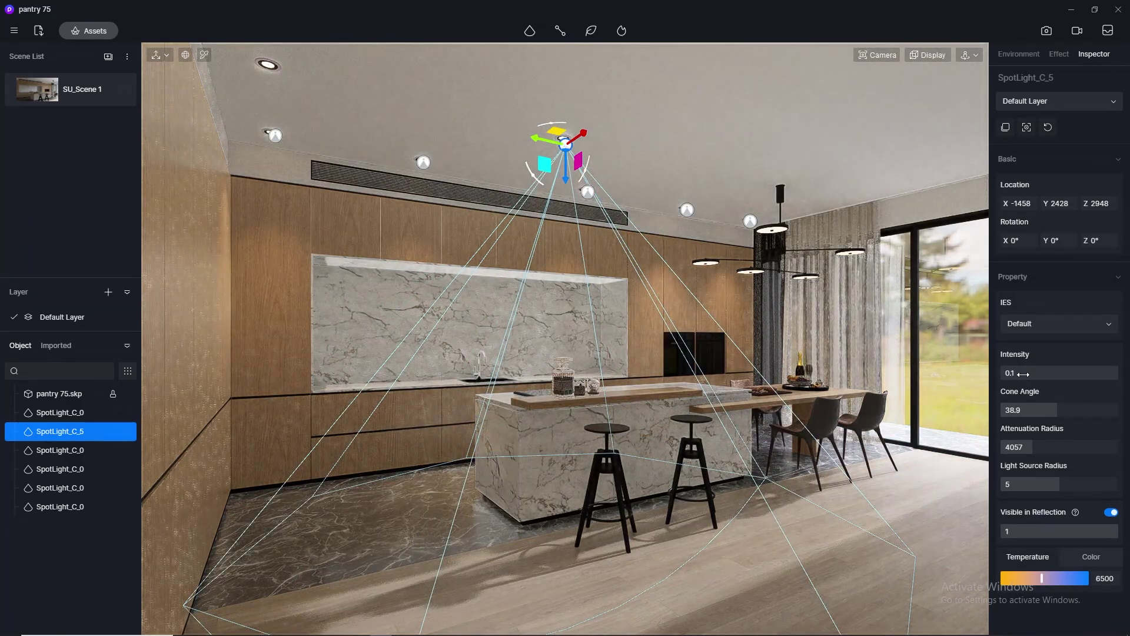
left_click(1053, 375)
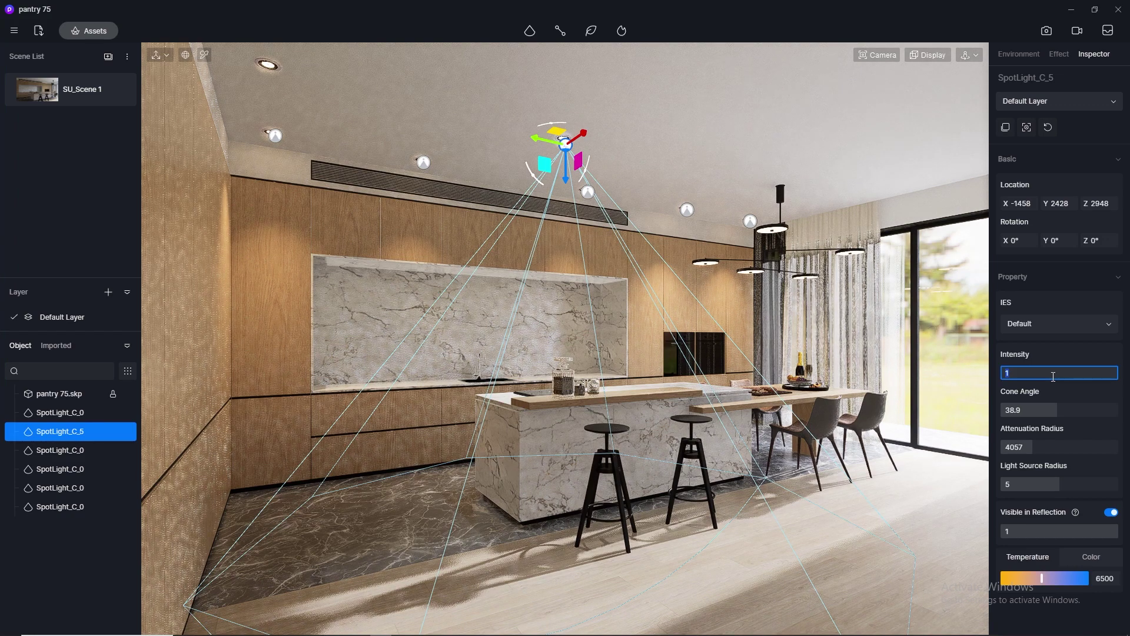
key("Return")
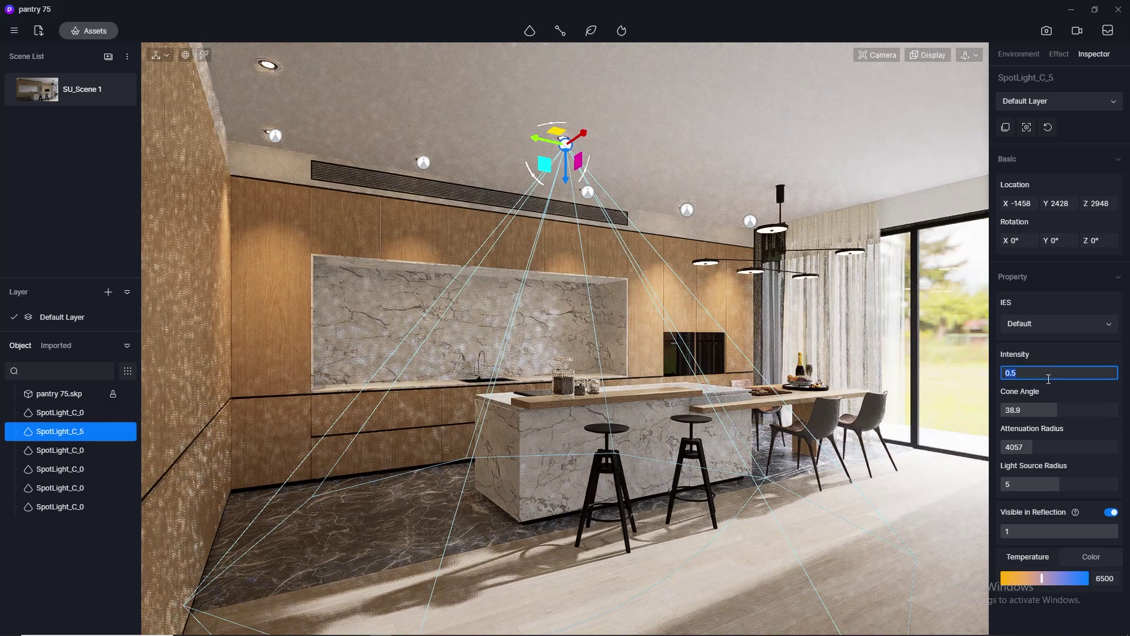
type("1")
key("Return")
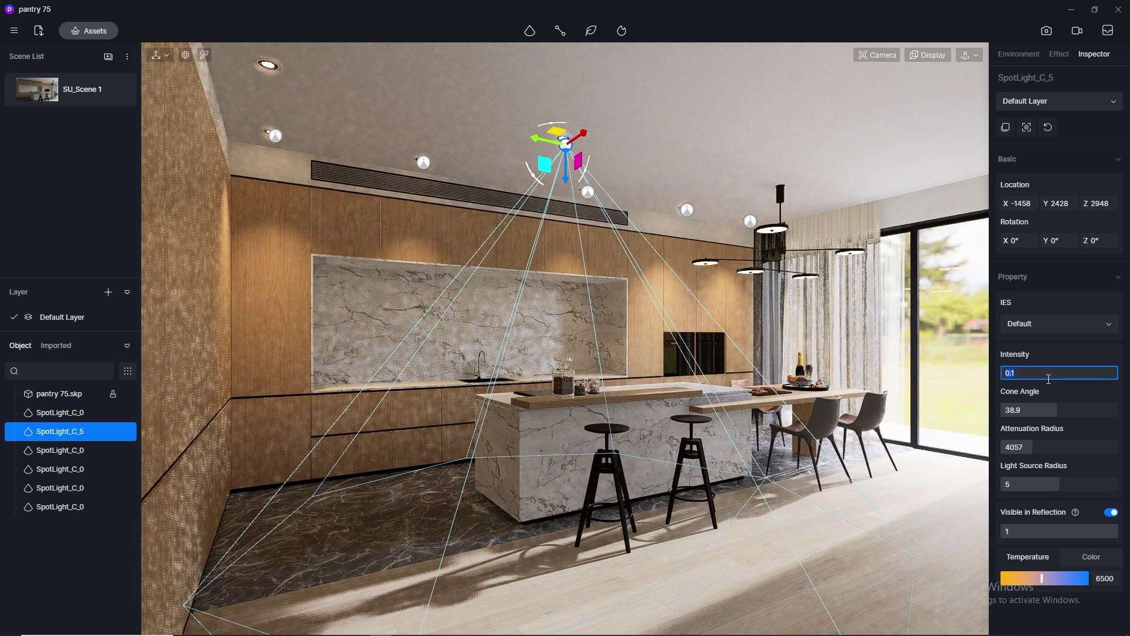
Set the intensity of the spotlight above the island to 0.3 and deselect it.
key("Return")
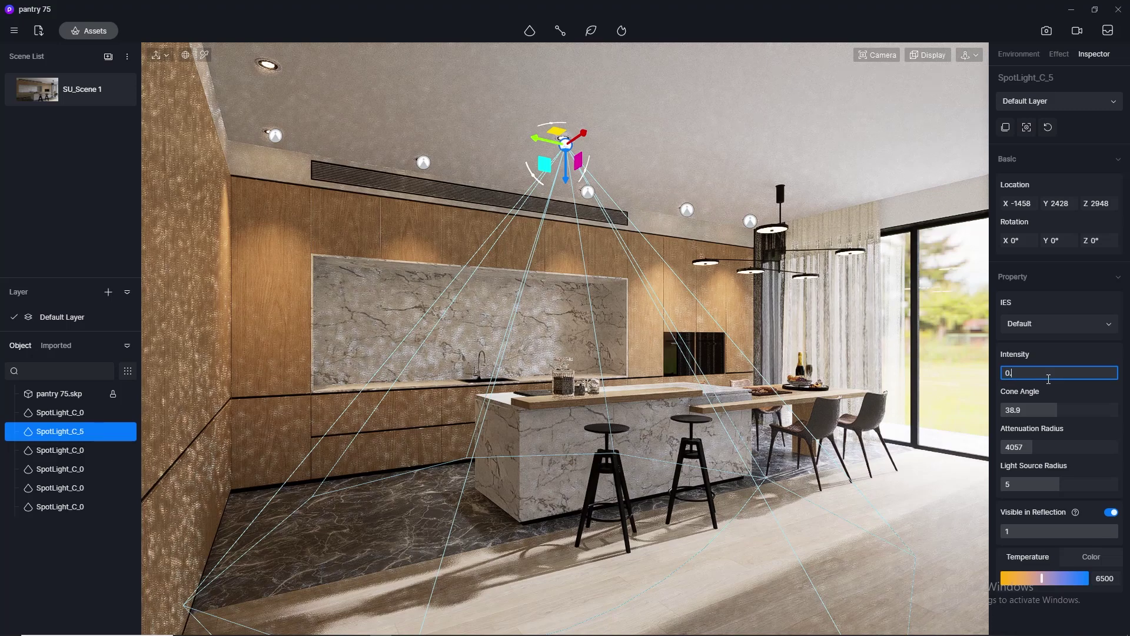
key("BackSpace")
type("3")
key("Return")
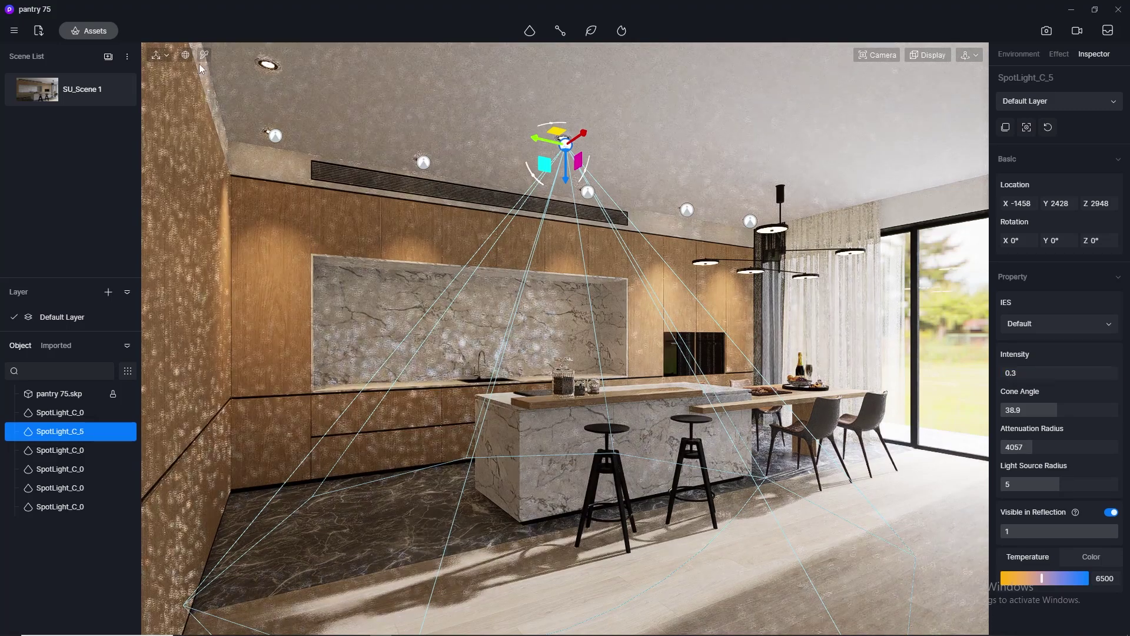
left_click(450, 139)
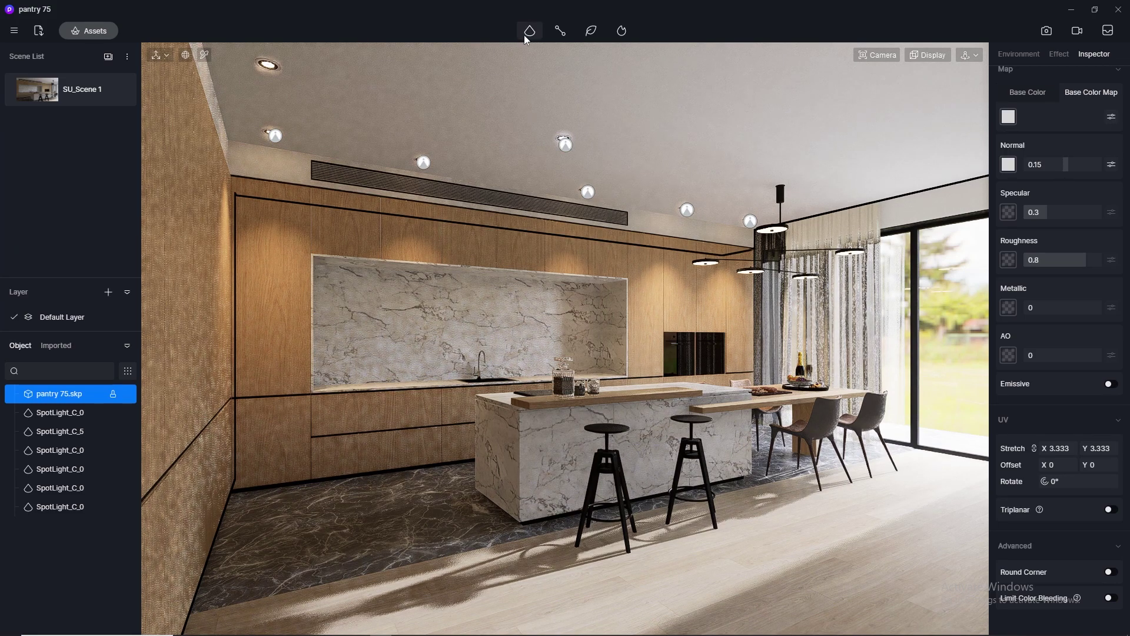
Place a strip light along the upper edge of the marble niche above the sink.
mouse_move(528, 36)
left_click(530, 94)
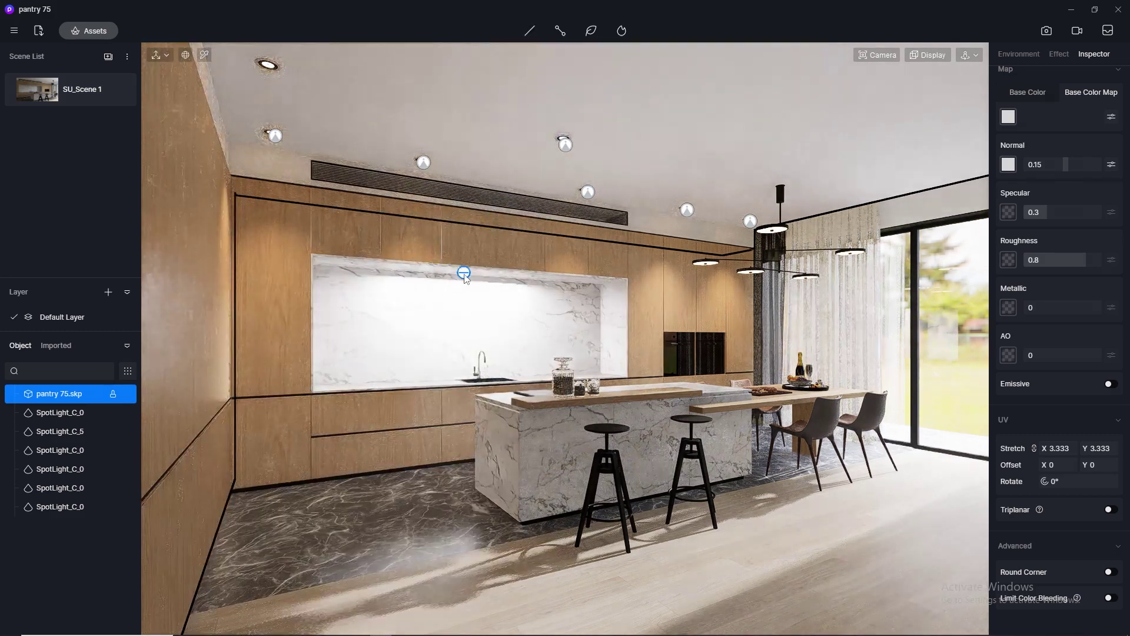
left_click(464, 275)
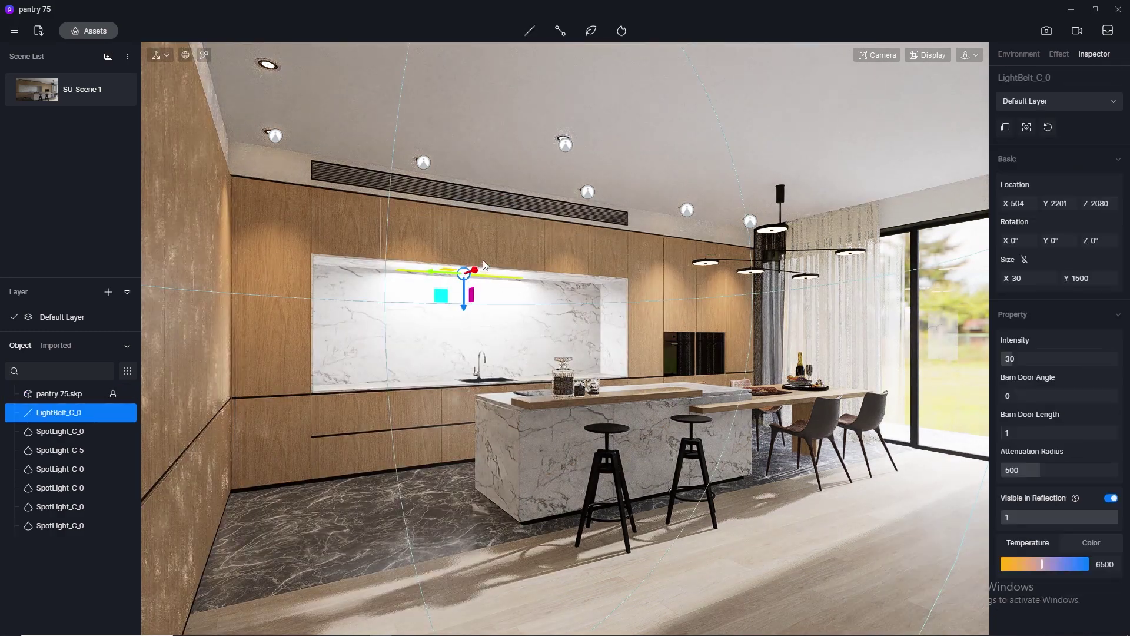
Move the strip light into the groove at the back of the niche, at X 581 and Z 2081.
scroll(486, 257, "up", 5)
right_click_drag(494, 287, 814, 190)
right_click_drag(588, 263, 734, 312)
left_click_drag(543, 239, 518, 240)
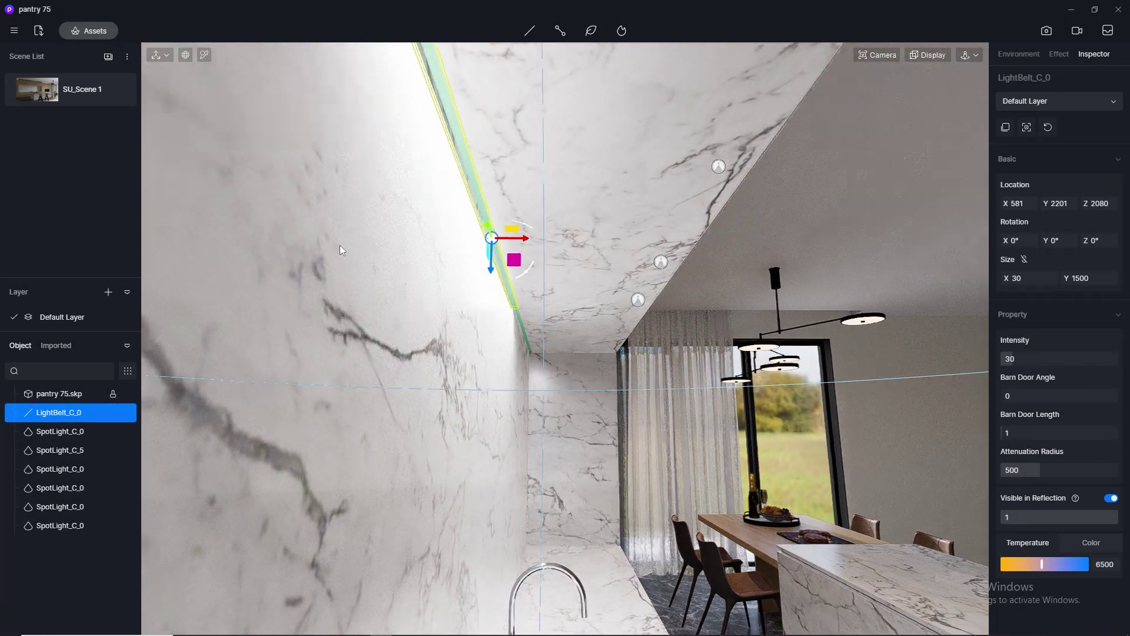
middle_click_drag(340, 245, 236, 253)
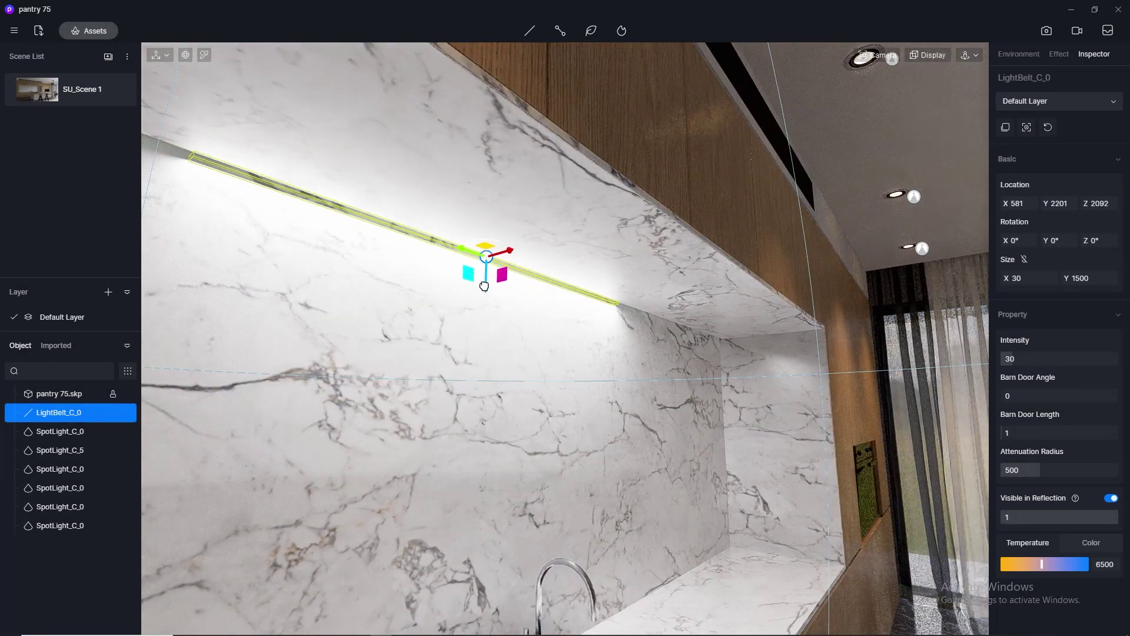
mouse_move(484, 291)
left_mouse_down()
mouse_move(484, 280)
mouse_move(486, 291)
left_mouse_up()
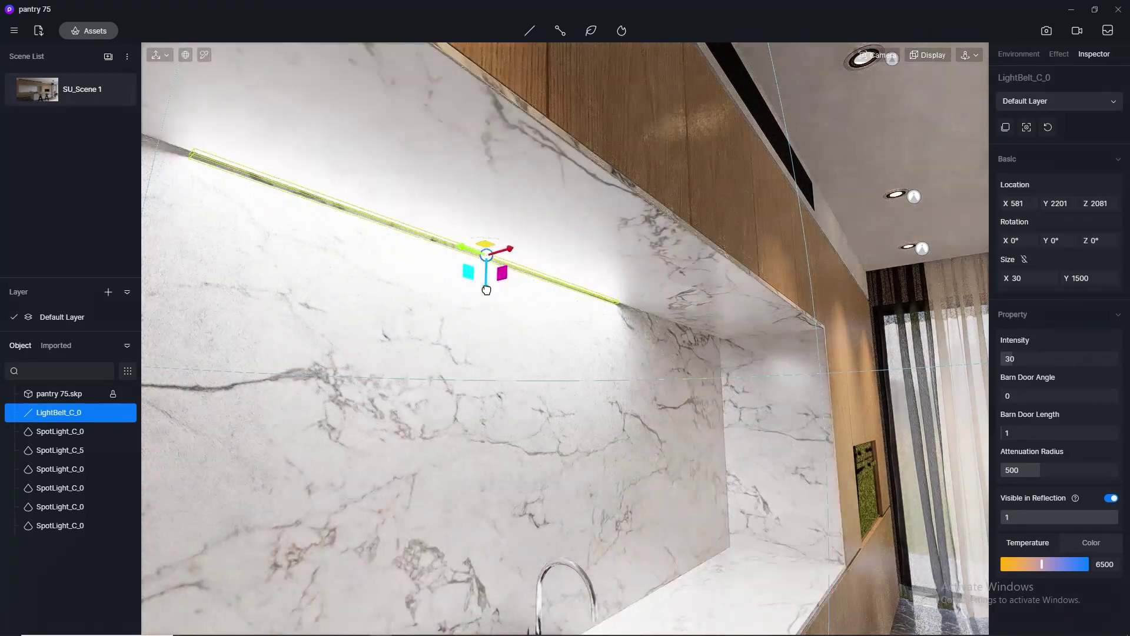
Set the strip light's intensity to 1 and its temperature to 3500.
scroll(658, 285, "down", 3)
middle_click_drag(659, 286, 962, 359)
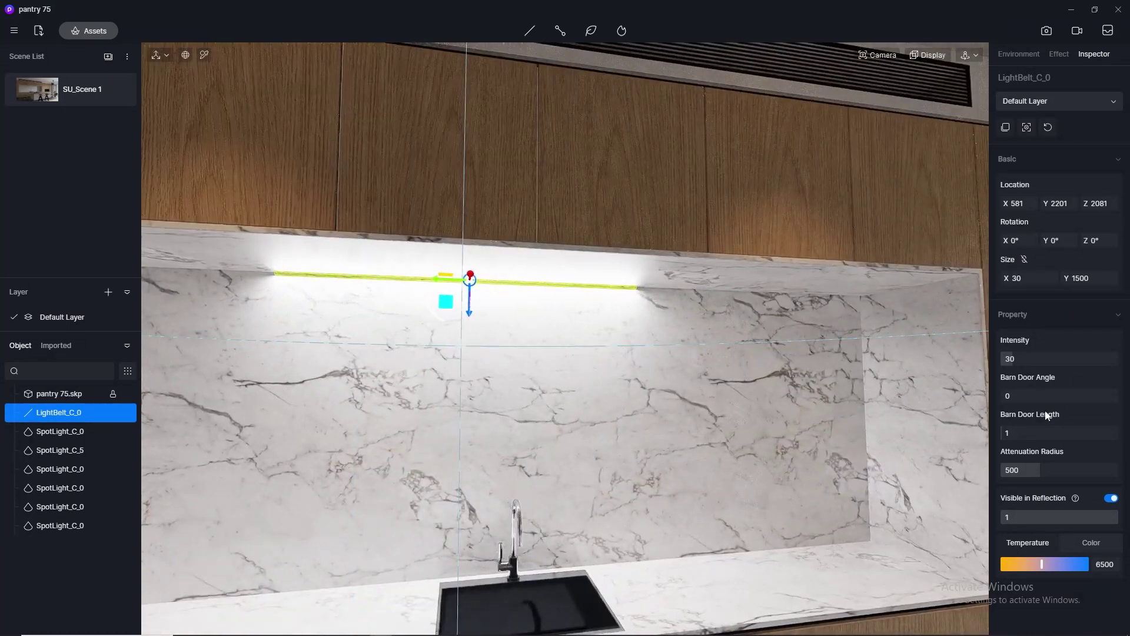
type("1")
key("Return")
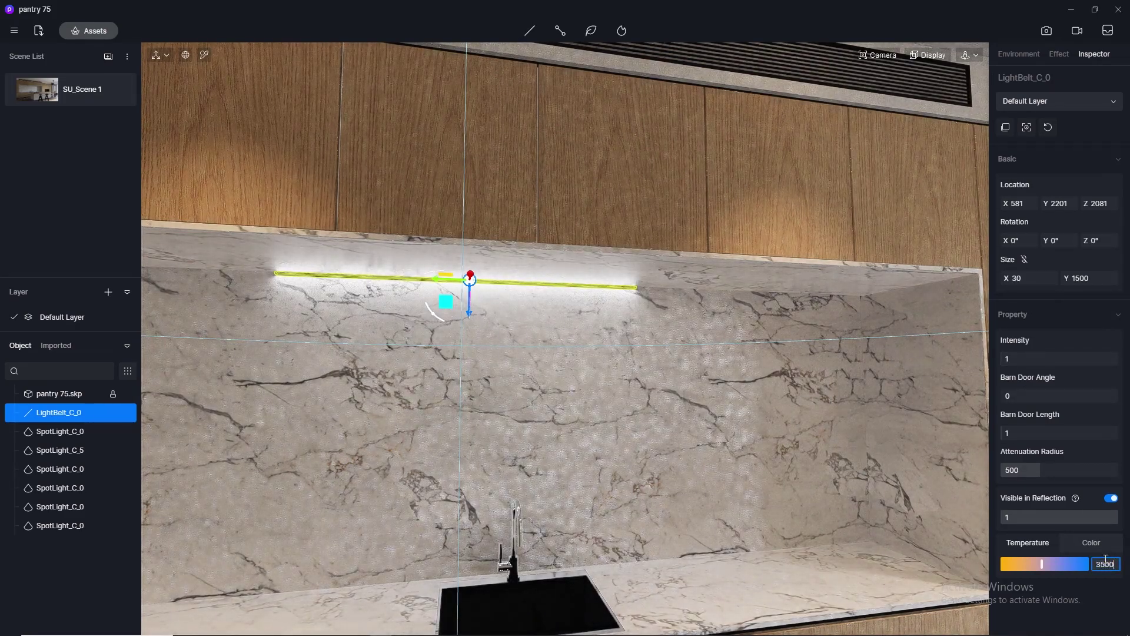
key("Return")
Center the strip light in the niche at Y 2377 and lengthen it to 3500.
scroll(464, 227, "down", 5)
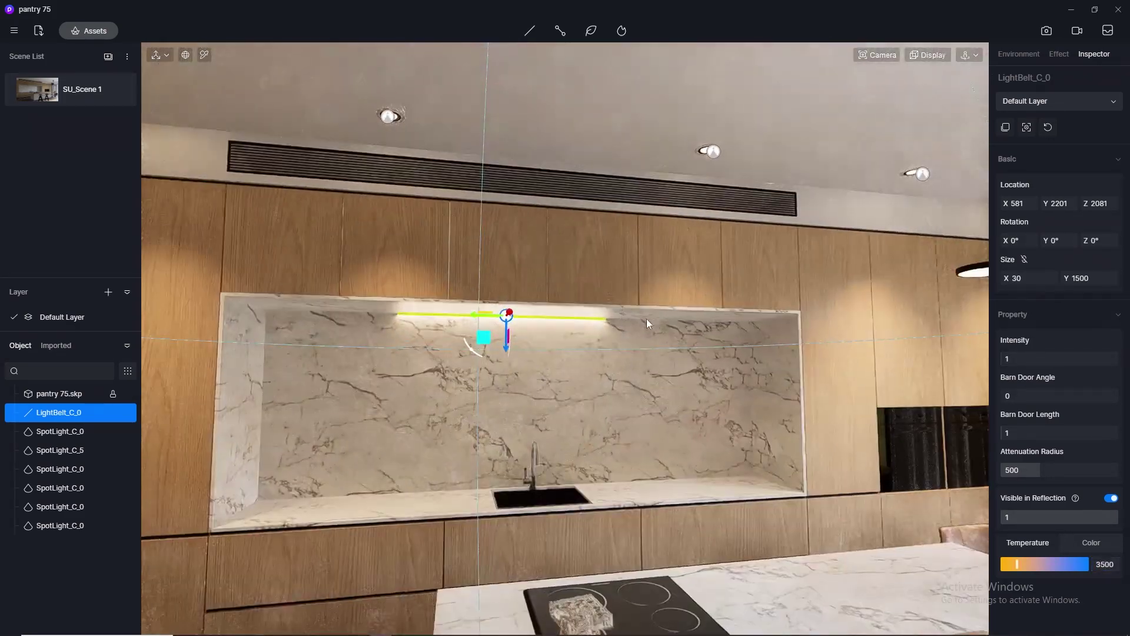
middle_click_drag(646, 319, 539, 326)
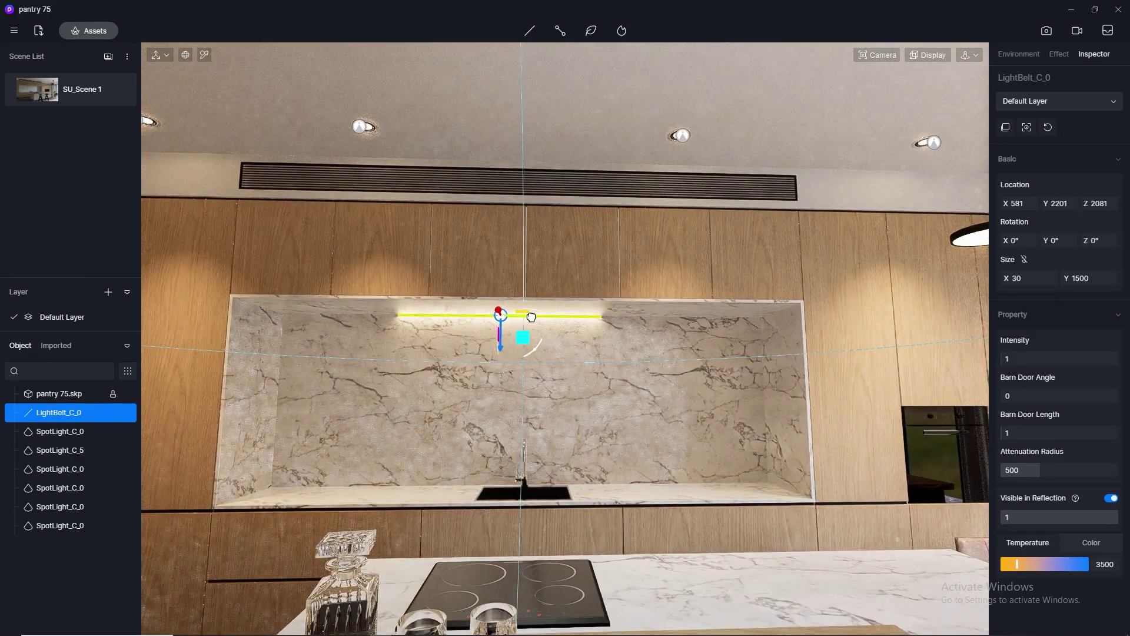
left_click_drag(530, 316, 549, 320)
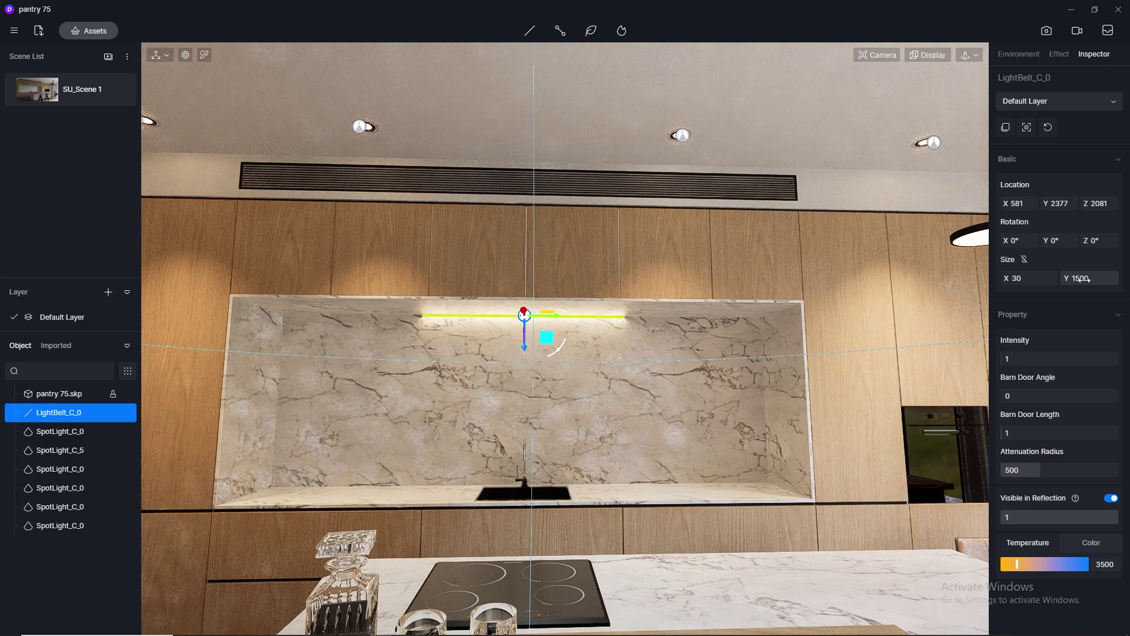
left_click(1086, 279)
type("3000")
key("Return")
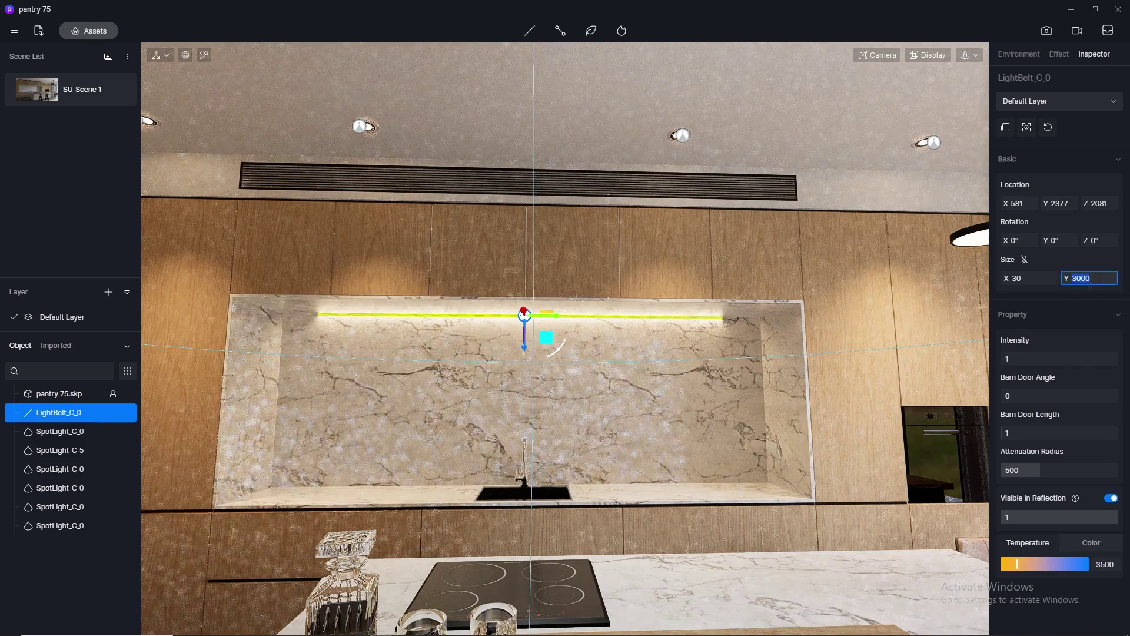
key("Return")
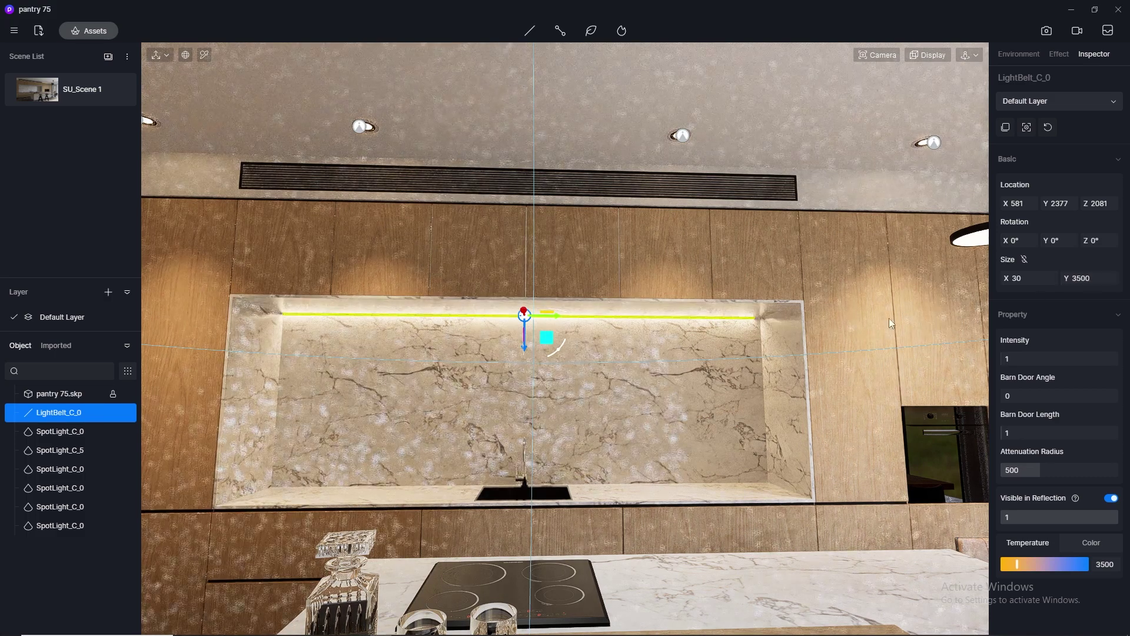
Reduce the strip light's attenuation radius to 217, return to the SU_Scene 1 view and deselect the light.
left_click_drag(1041, 476, 1018, 466)
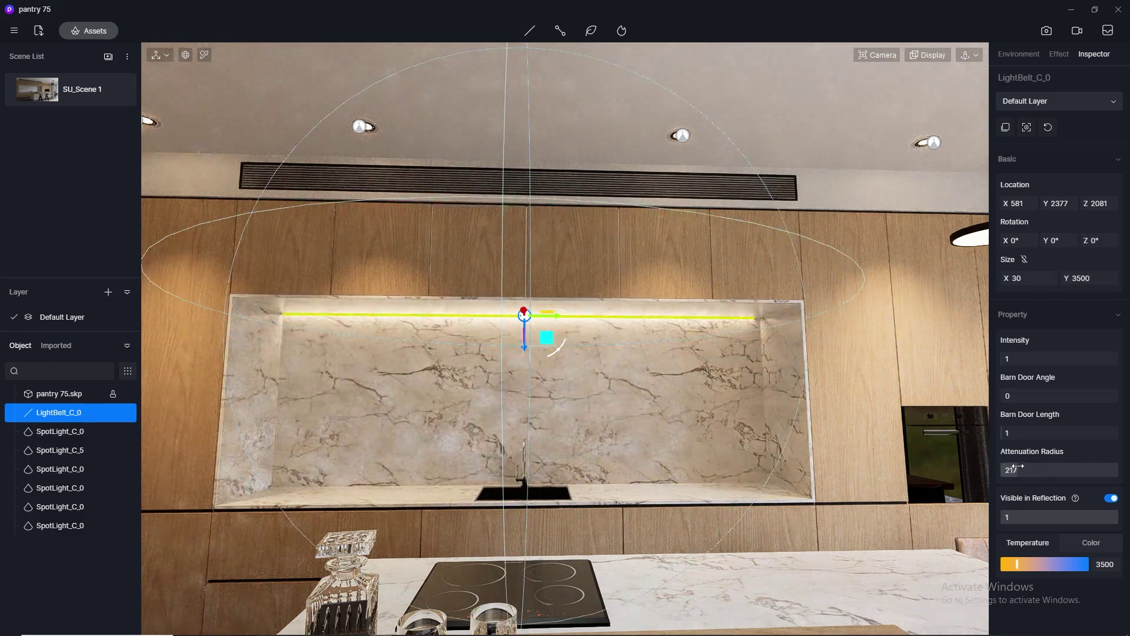
left_click(32, 88)
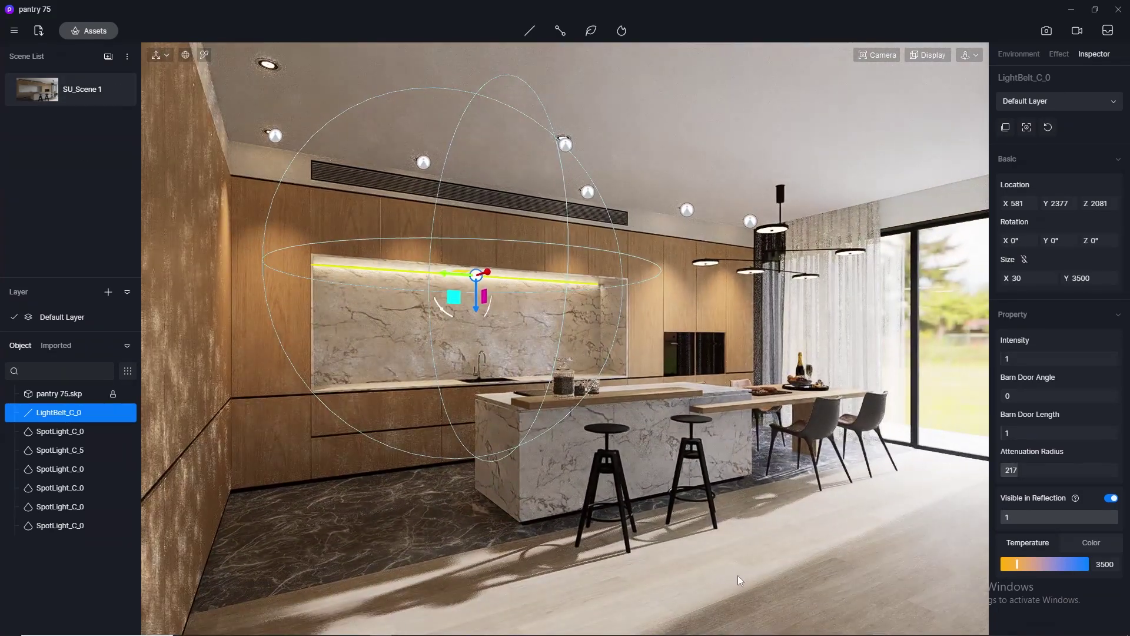
left_click(736, 574)
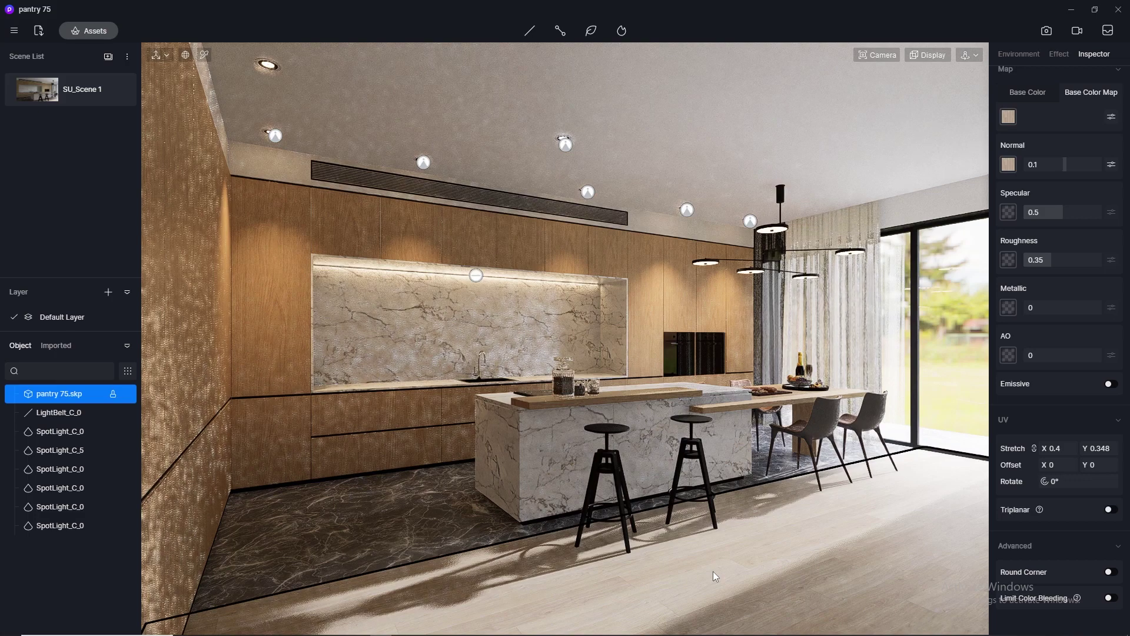
Try to nudge the strip light vertically in the niche, and return to the SU_Scene 1 view.
scroll(508, 272, "up", 6)
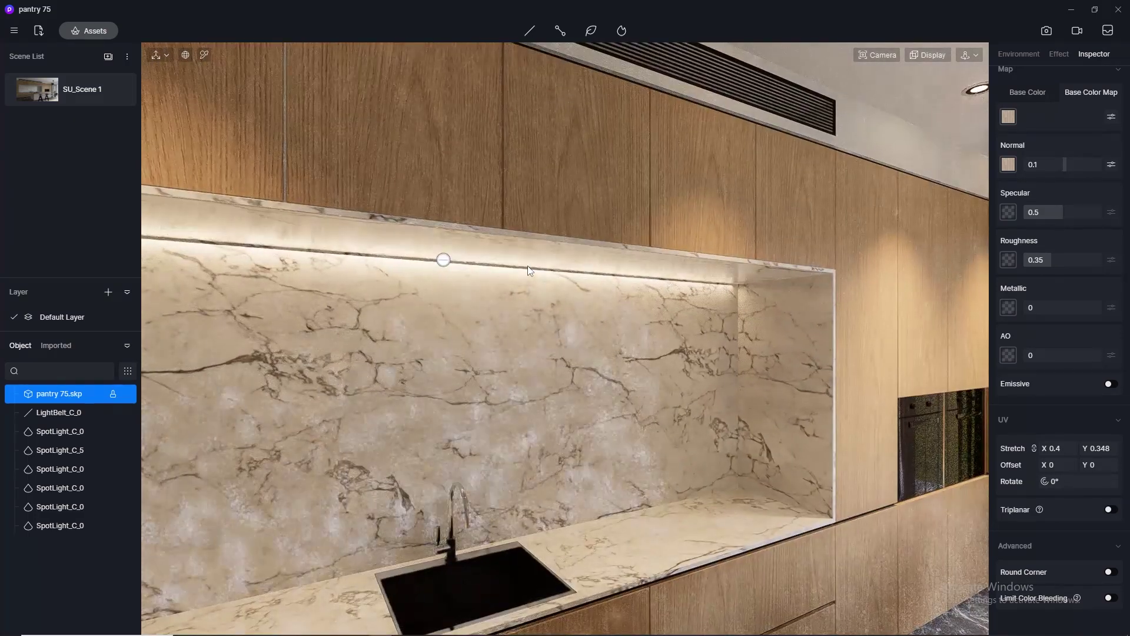
left_click(444, 259)
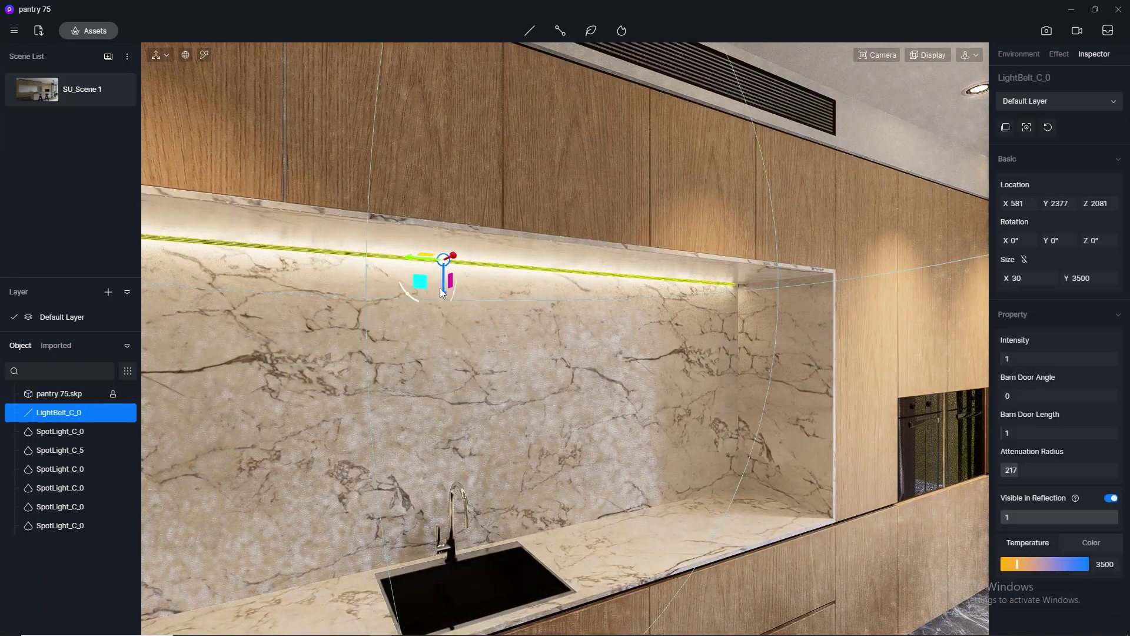
left_click_drag(443, 293, 445, 291)
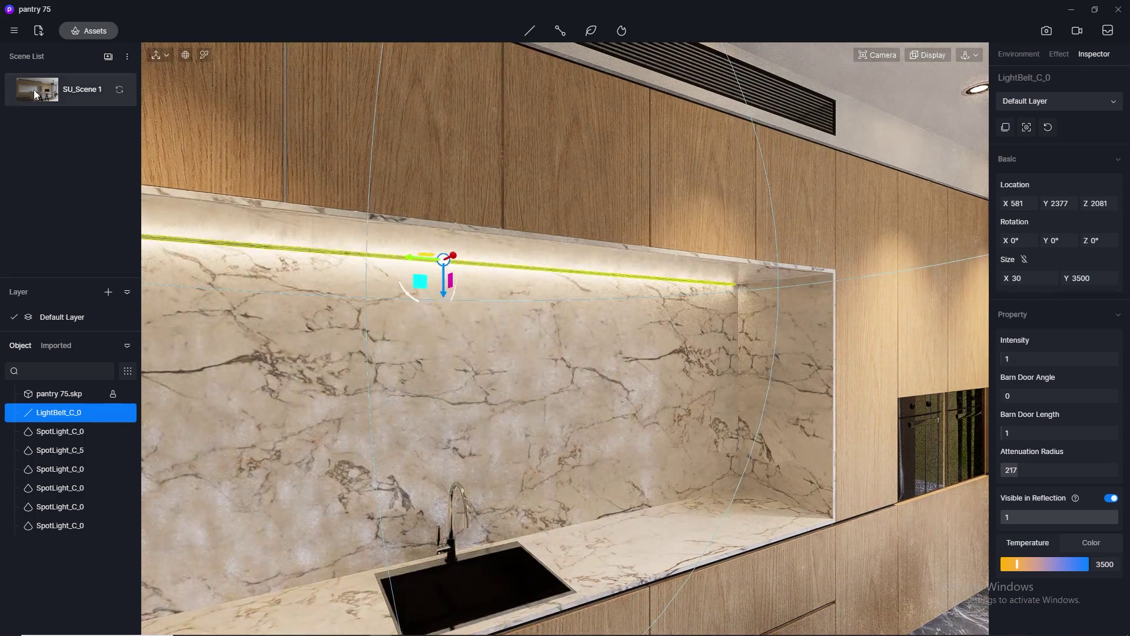
scroll(451, 275, "down", 1)
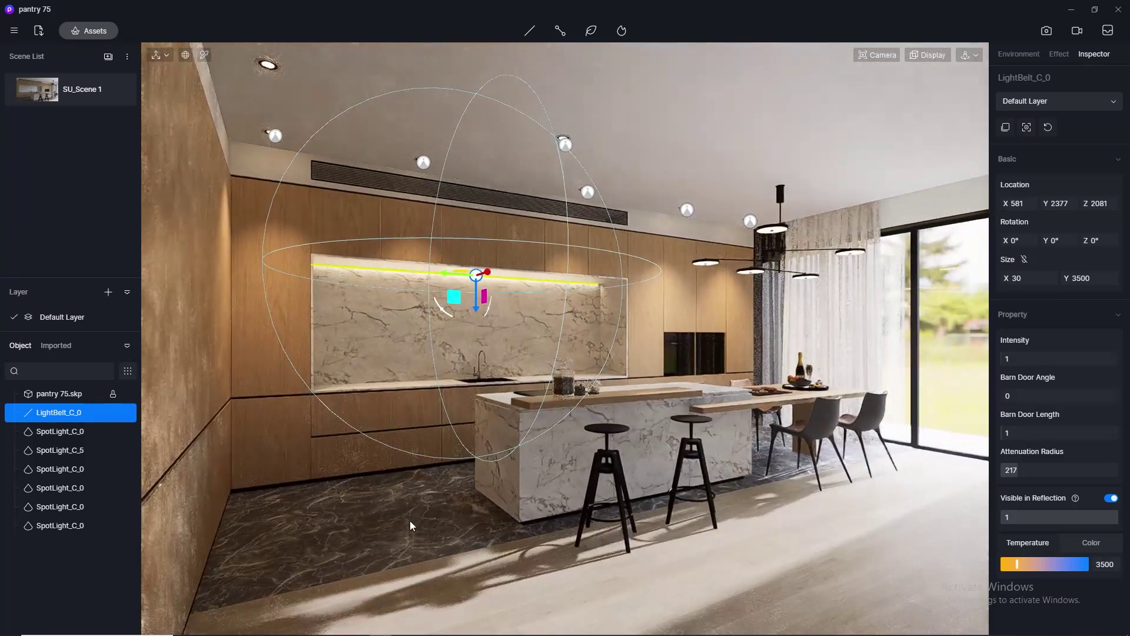
left_click(410, 521)
Raise the strip light above the marble backsplash to Z 2087.
scroll(530, 276, "up", 2)
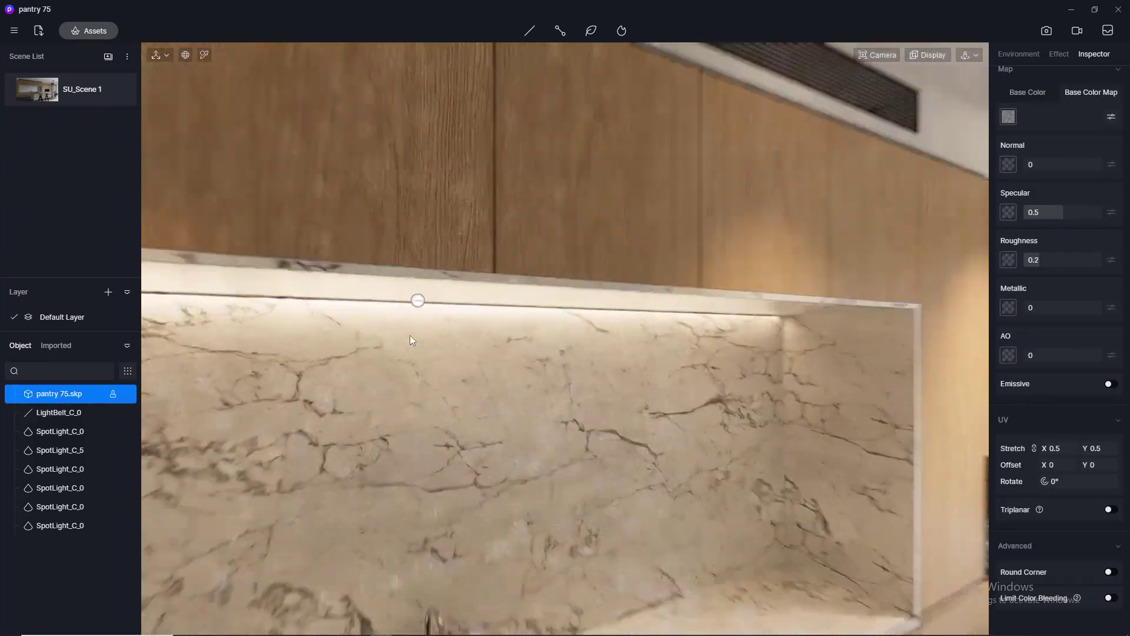
middle_click_drag(410, 334, 863, 249)
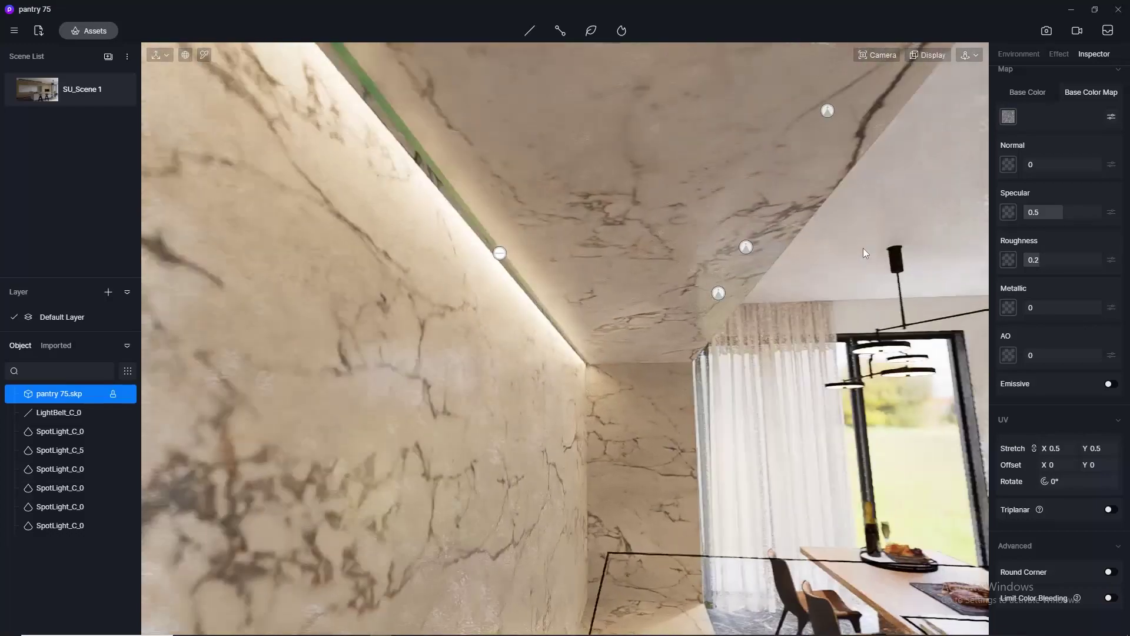
middle_click_drag(663, 239, 682, 377)
left_click(494, 243)
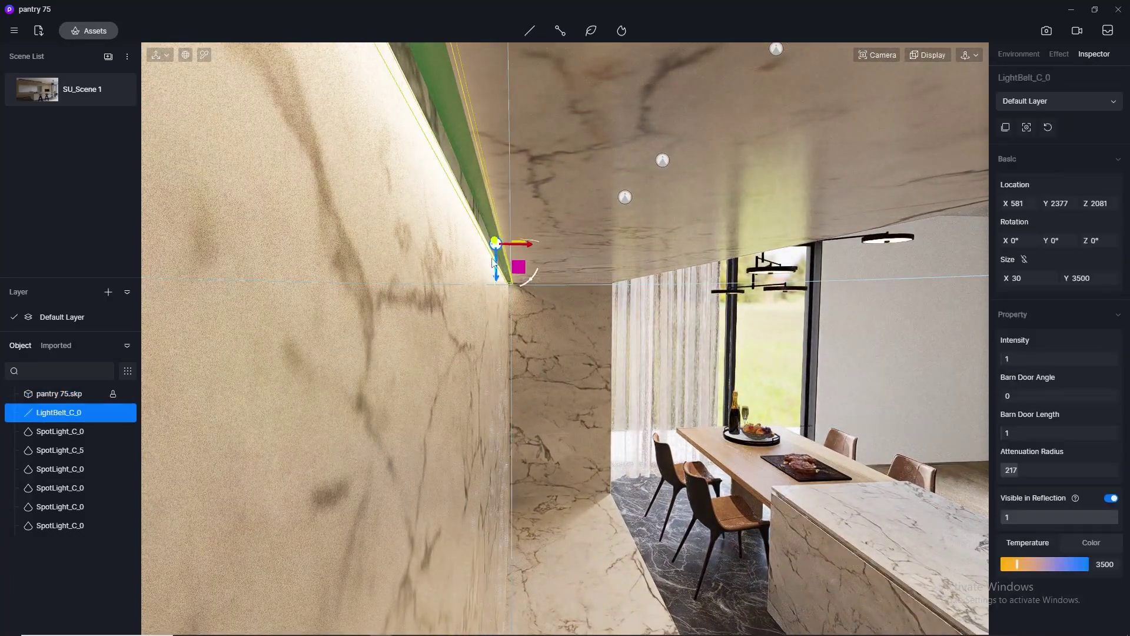
middle_click_drag(507, 284, 453, 282)
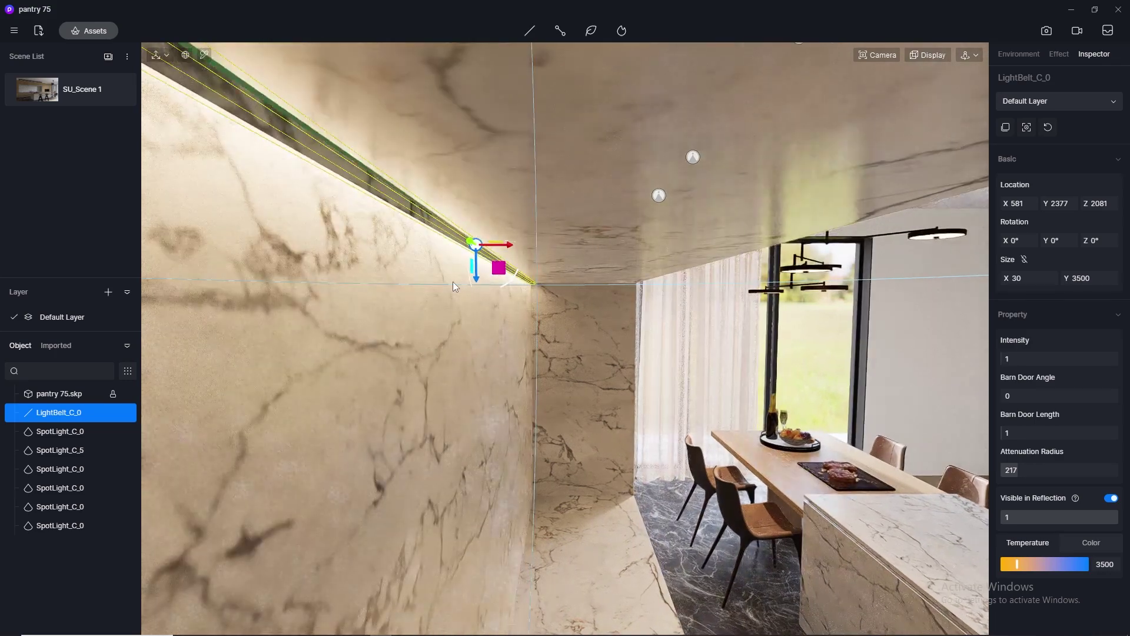
left_click_drag(477, 284, 476, 277)
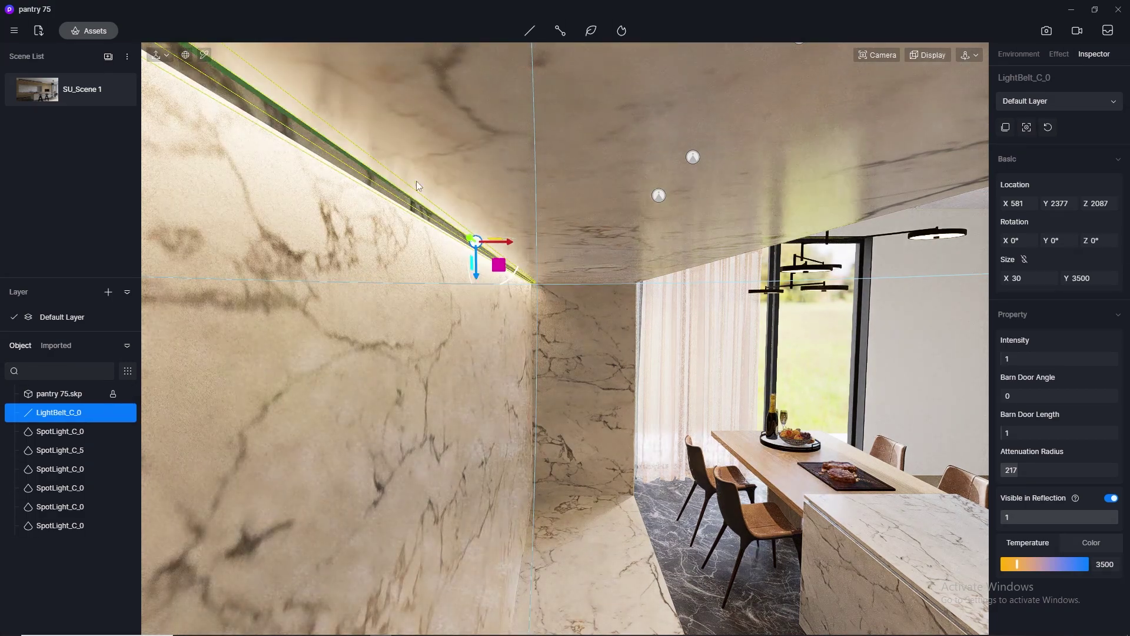
Make the green strip material in the niche emissive with a temperature of 3500, and return to the SU_Scene 1 view.
middle_click_drag(415, 181, 522, 189)
left_click(205, 55)
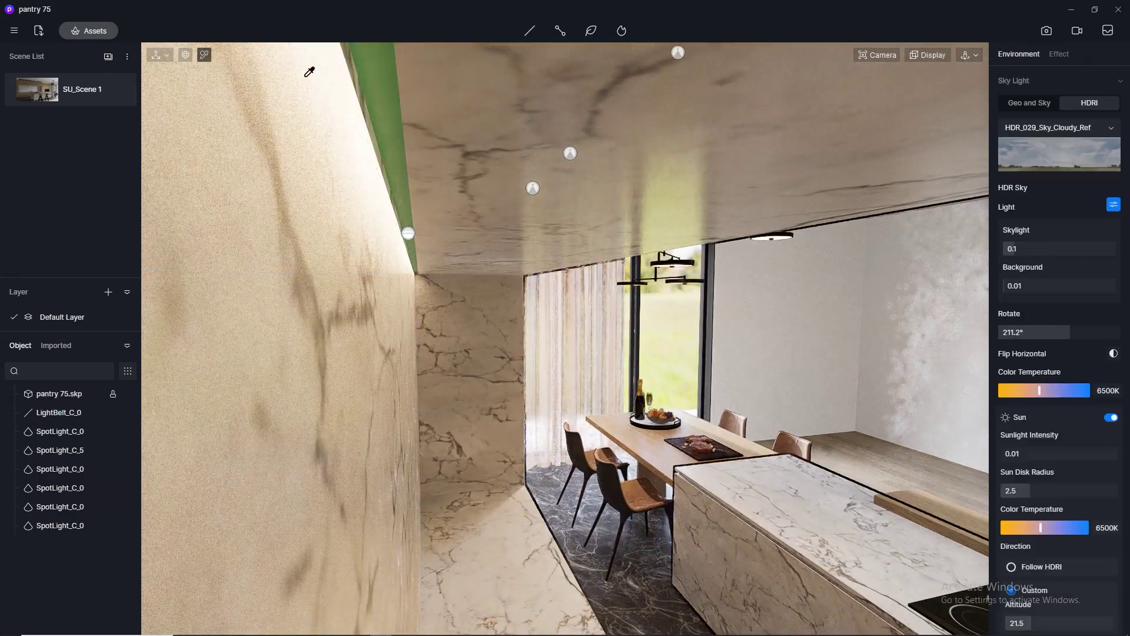
left_click(387, 101)
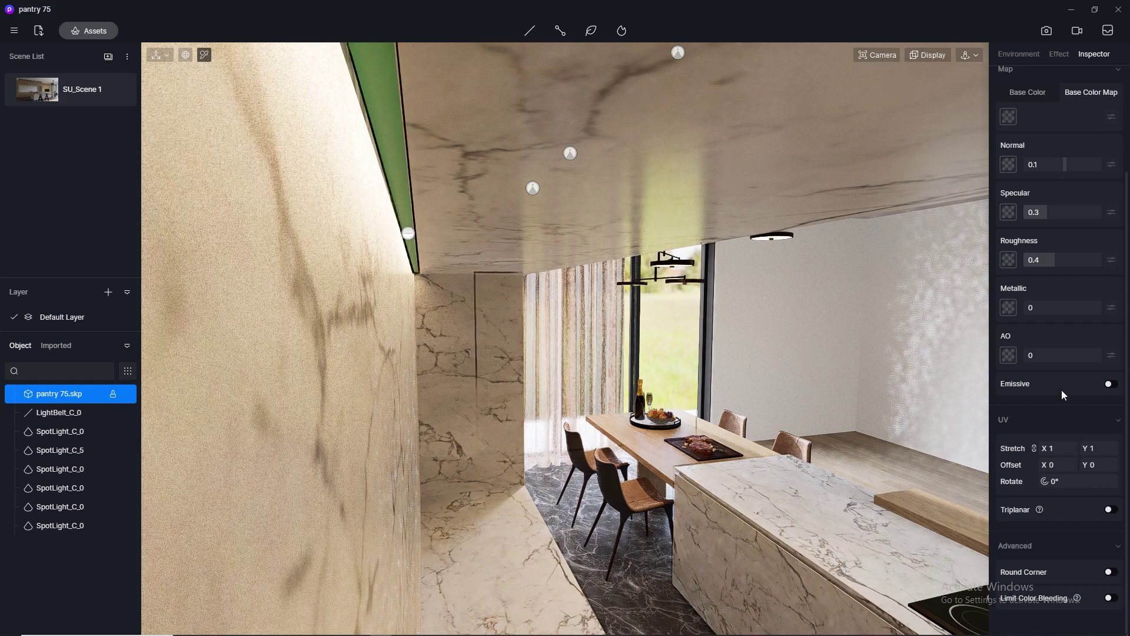
left_click(1110, 385)
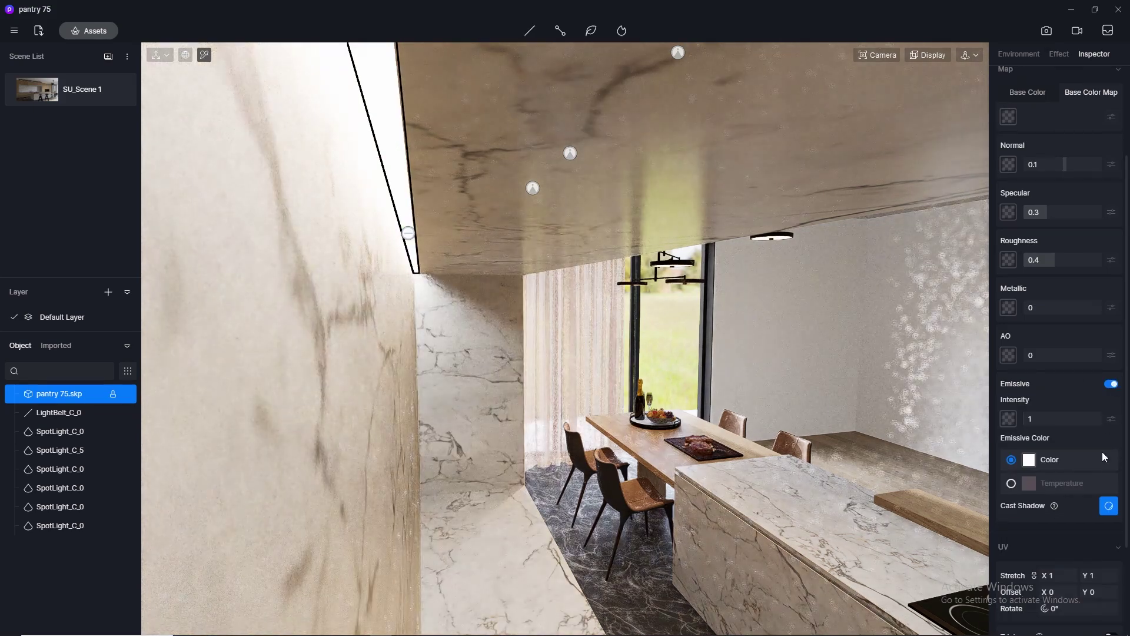
left_click(1011, 485)
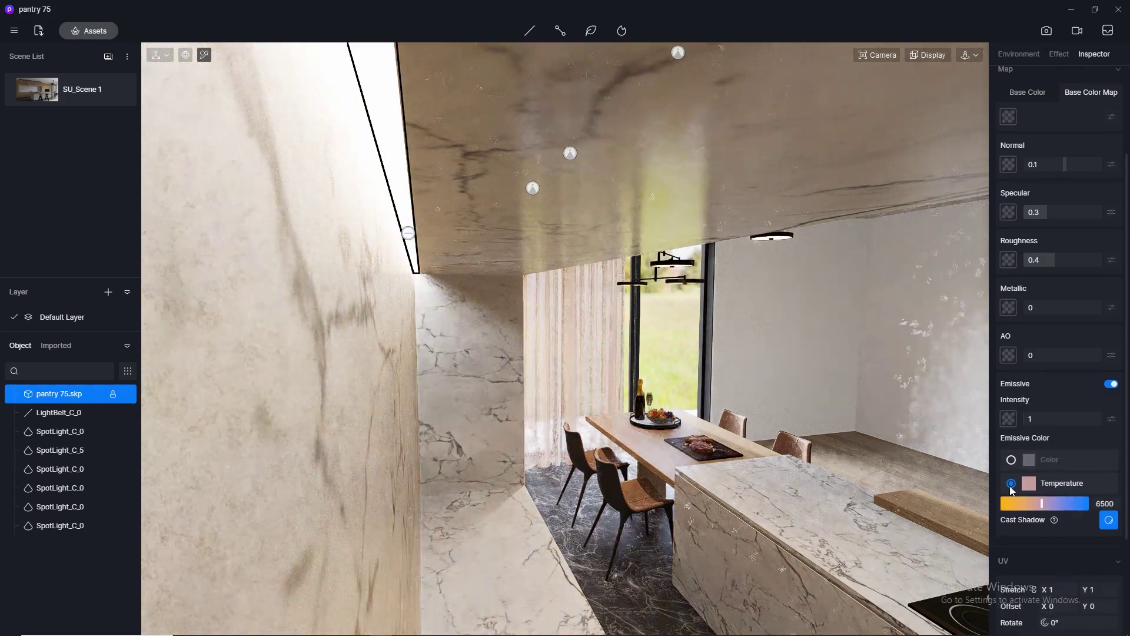
left_click(1110, 504)
type("3500")
key("Return")
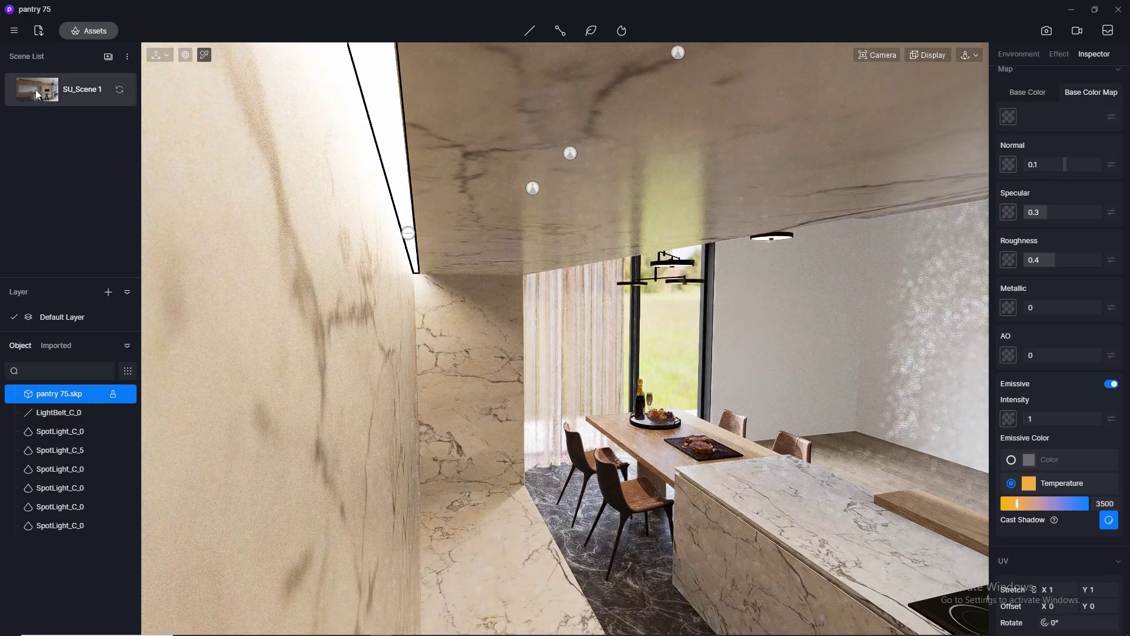
left_click(35, 91)
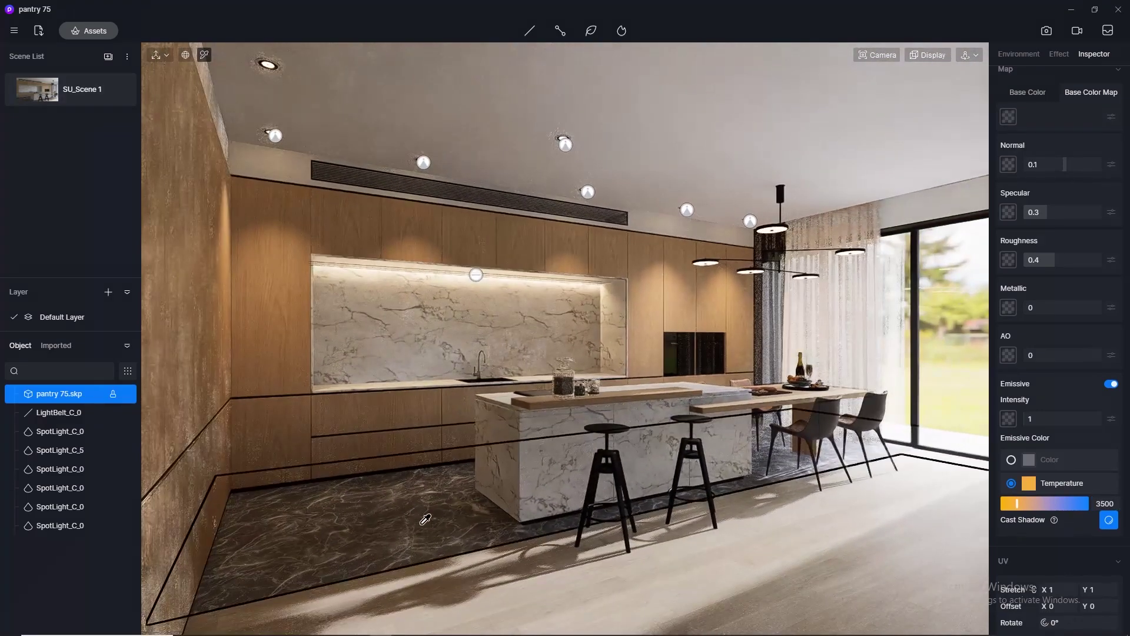
left_click(434, 533)
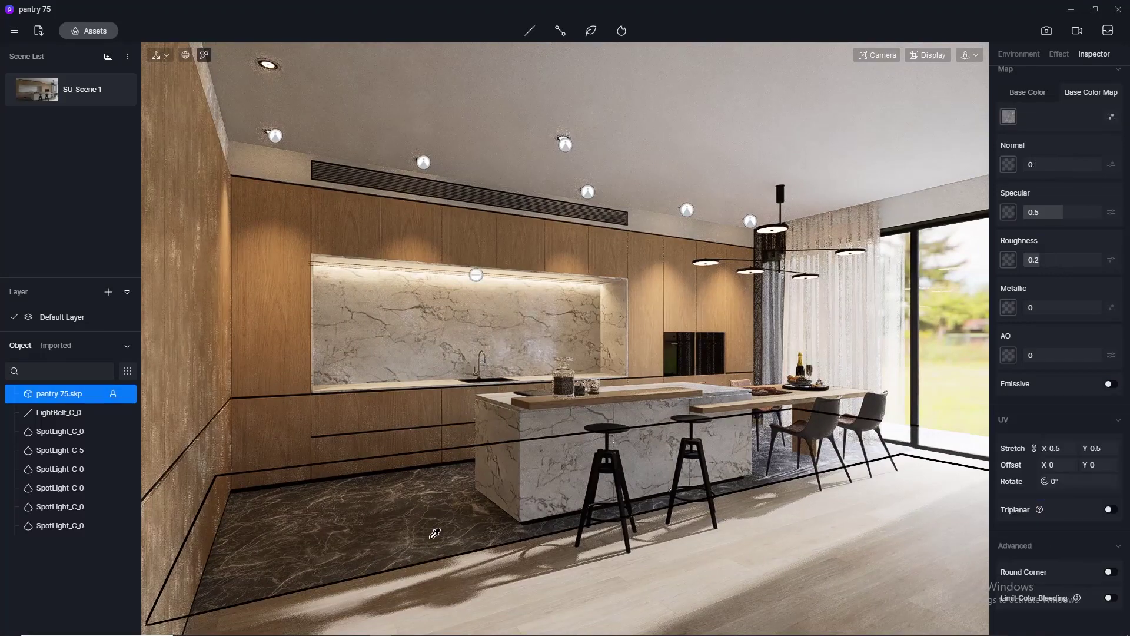
left_click(843, 541)
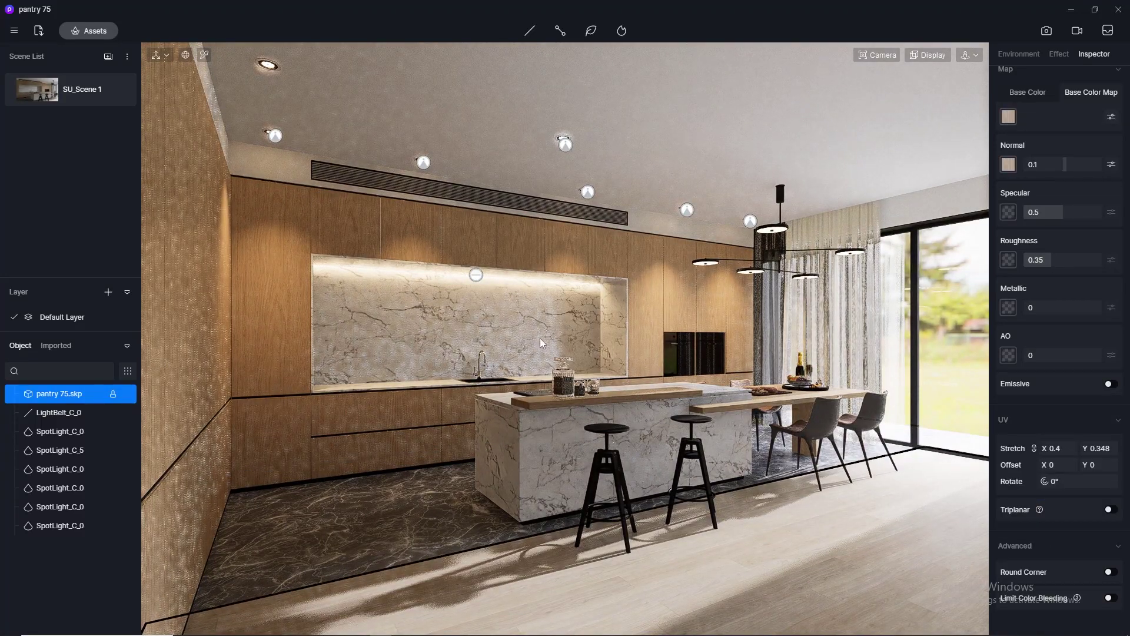
Set the emissive intensity of the niche's glowing strip material to 0.1.
scroll(508, 221, "up", 5)
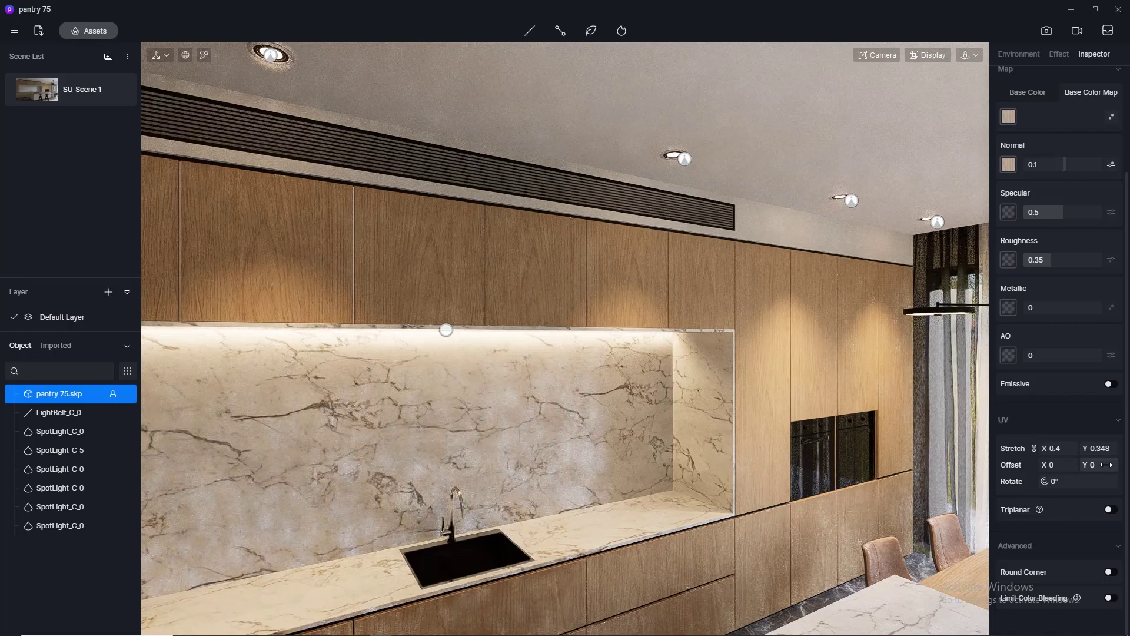
scroll(511, 320, "up", 4)
right_click_drag(414, 327, 966, 330)
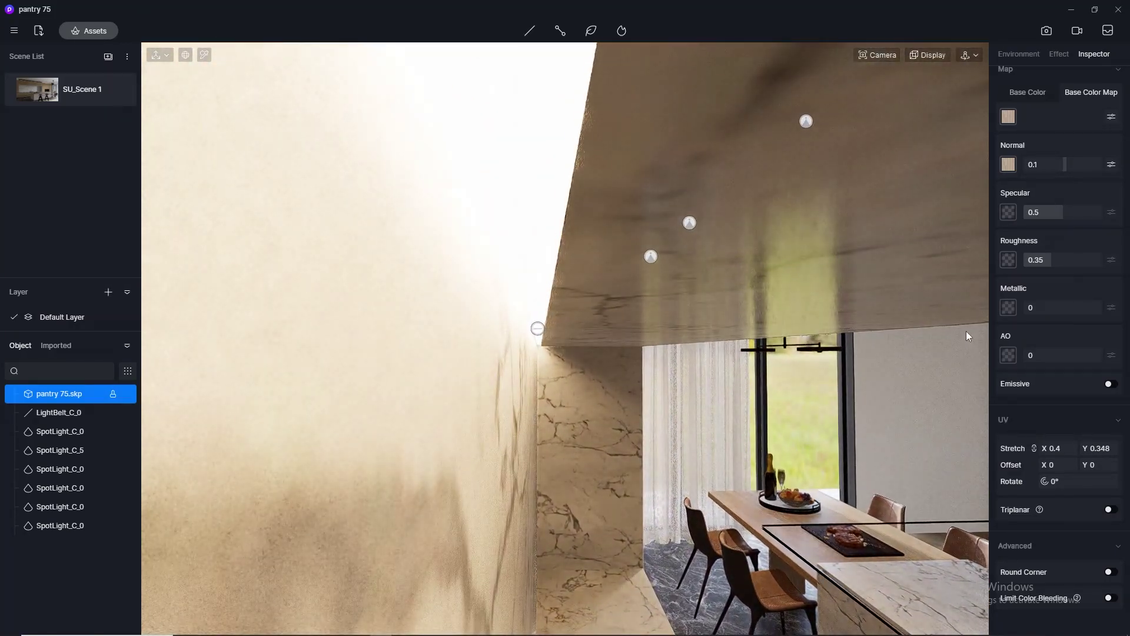
left_click(201, 56)
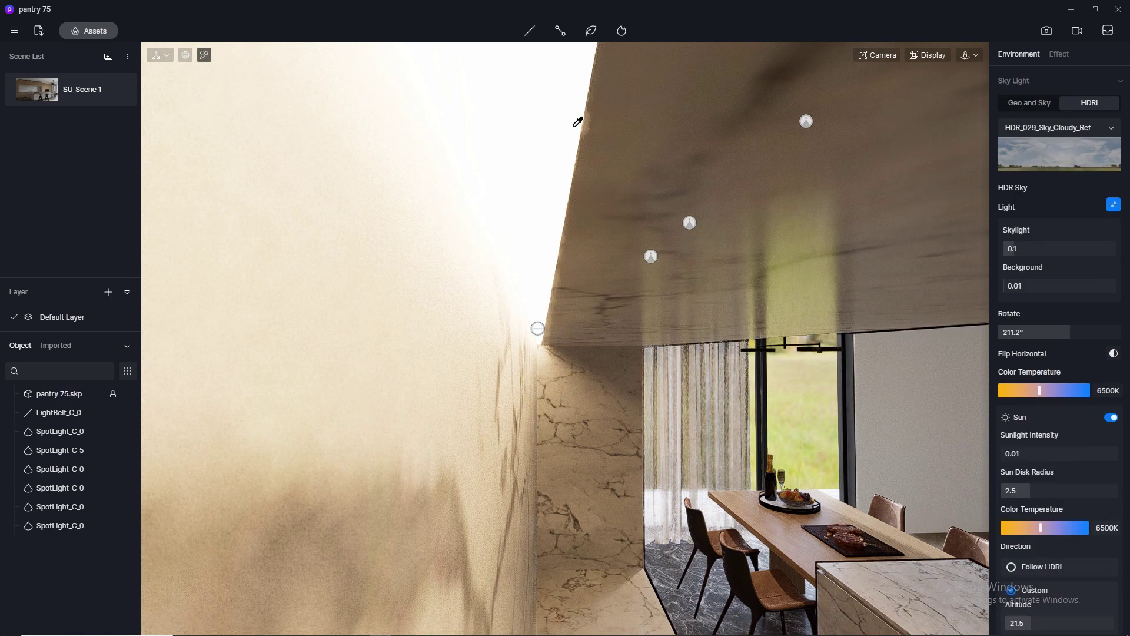
left_click(562, 125)
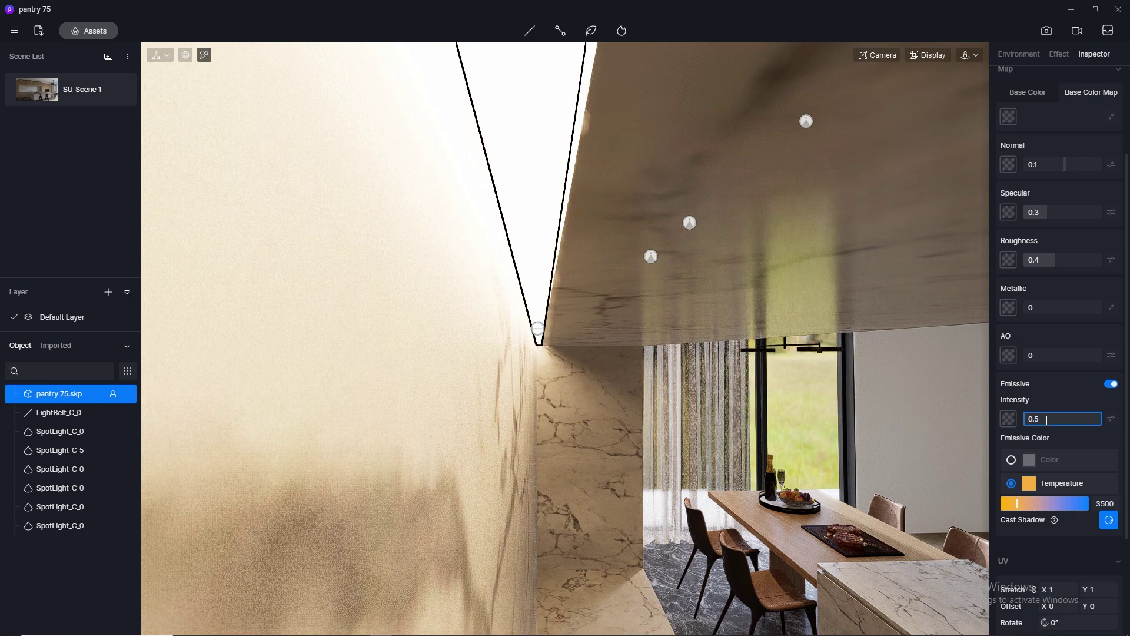
key("Return")
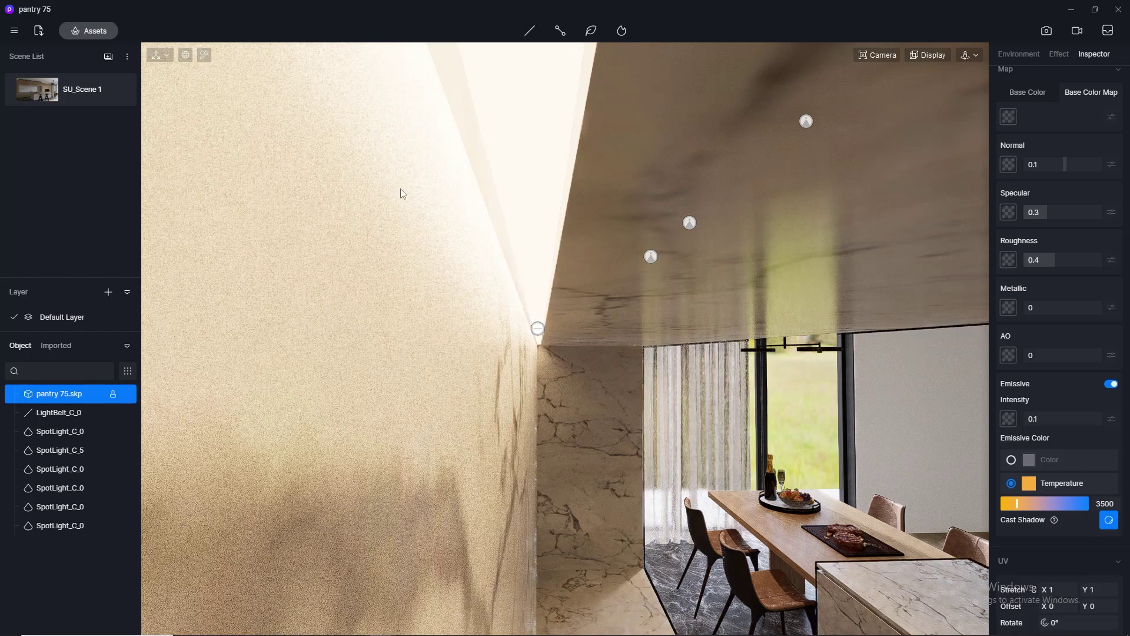
Lower the niche strip light's intensity to 0.1, judging it from the SU_Scene 1 view, and deselect the light.
left_click(539, 332)
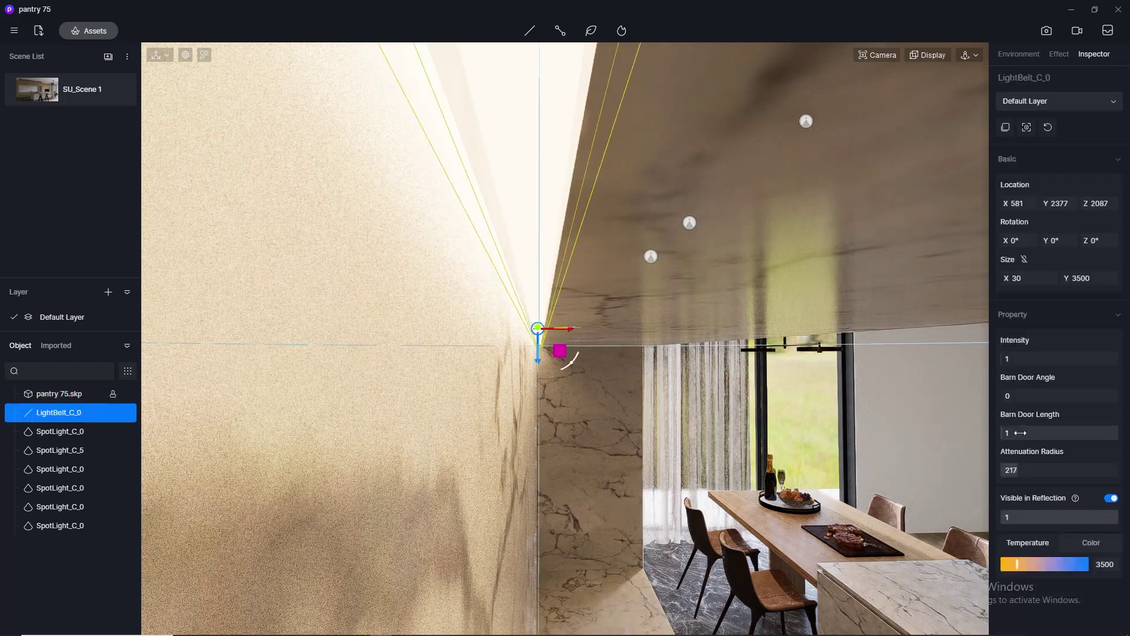
left_click(1021, 362)
type("0.")
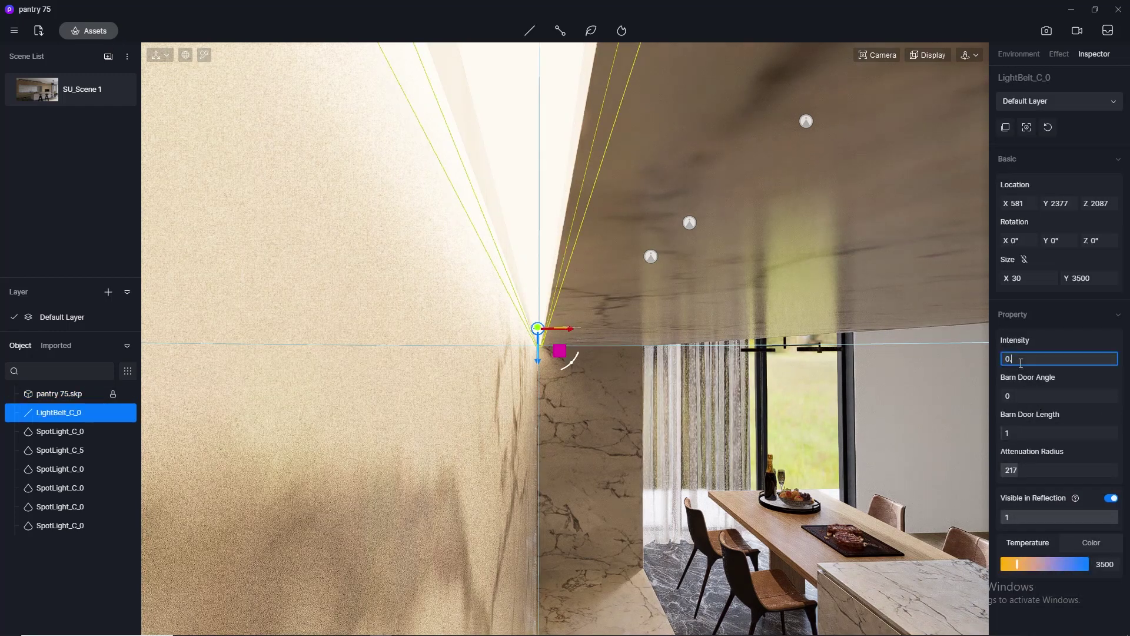
type("5")
key("Return")
left_click(41, 90)
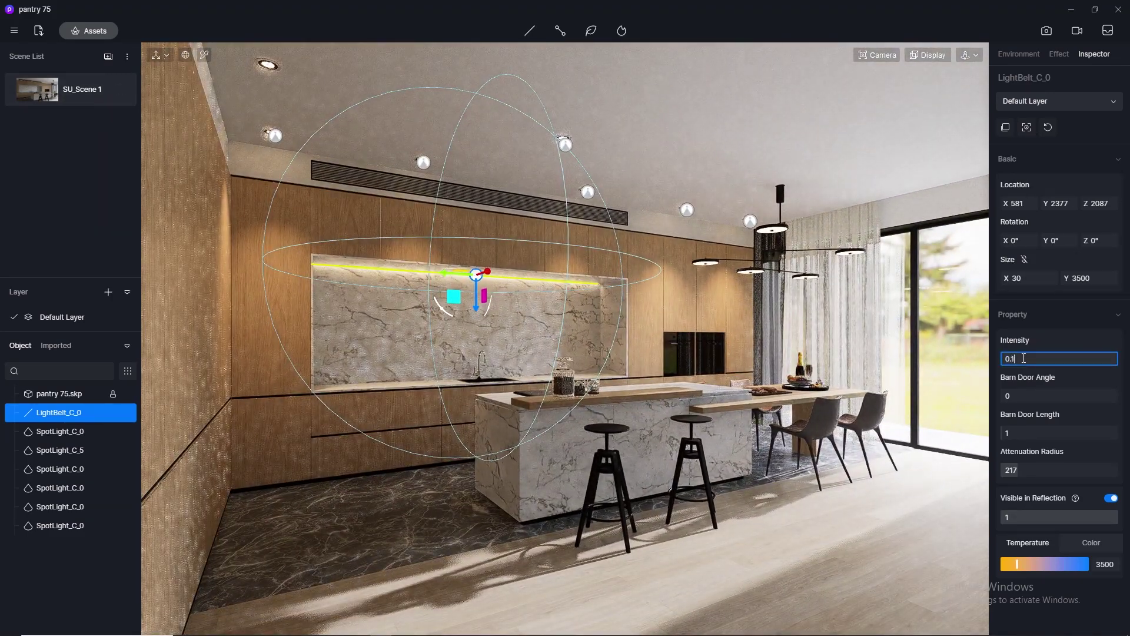
key("Return")
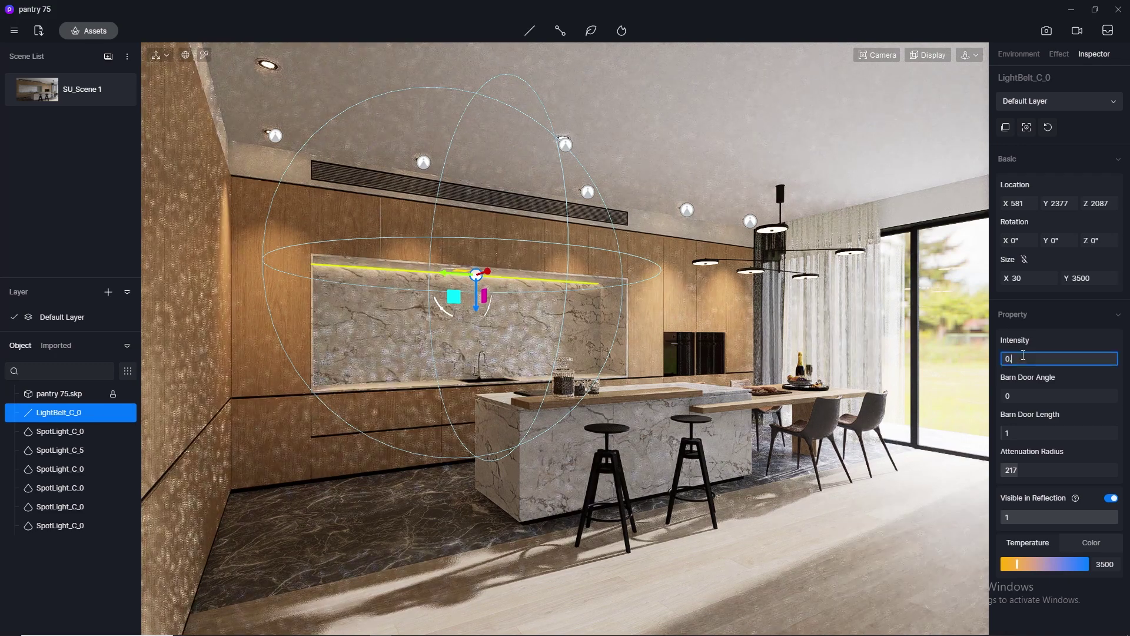
type("1")
key("Return")
left_click(875, 280)
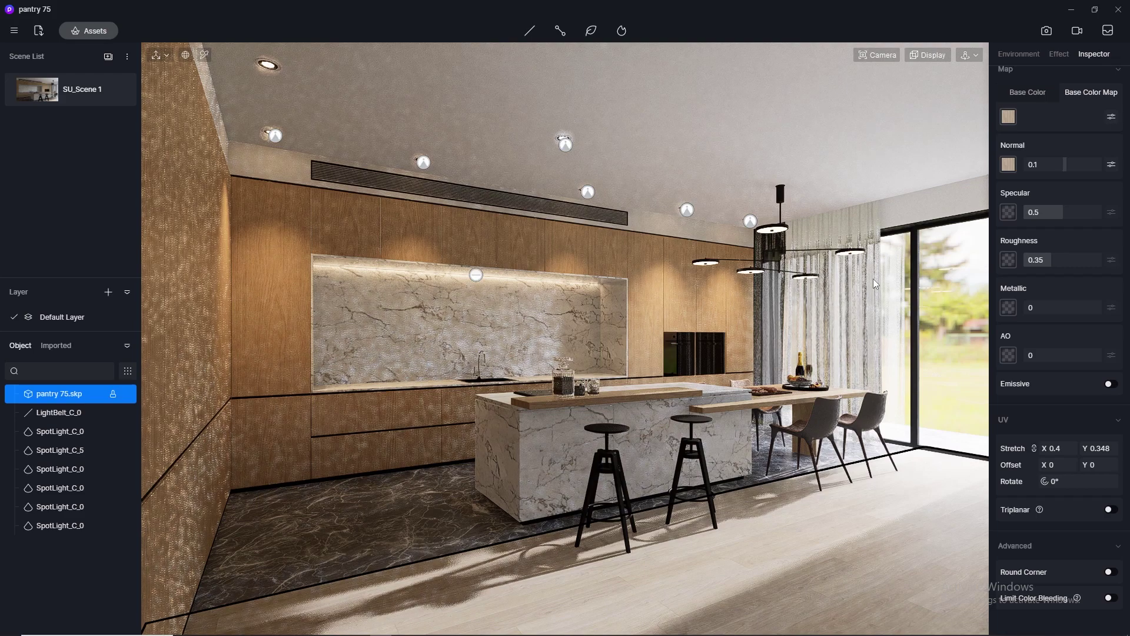
Add a strip light on the wall above the sliding window, beside the curtain, and select it.
scroll(877, 172, "up", 10)
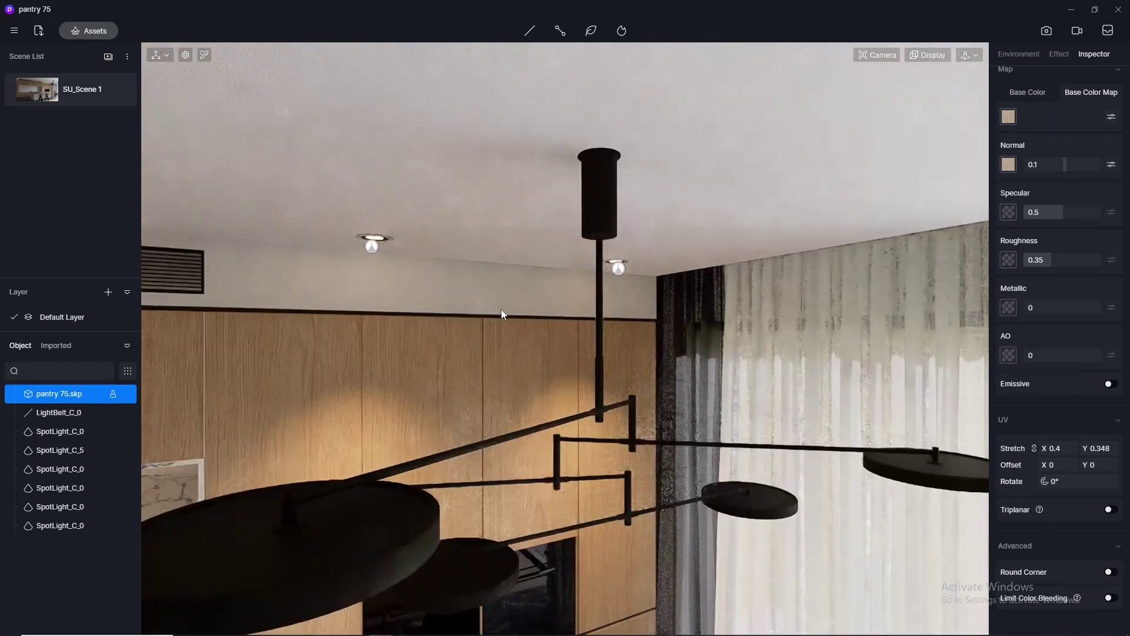
right_click_drag(501, 314, 880, 231)
right_click_drag(754, 221, 430, 191)
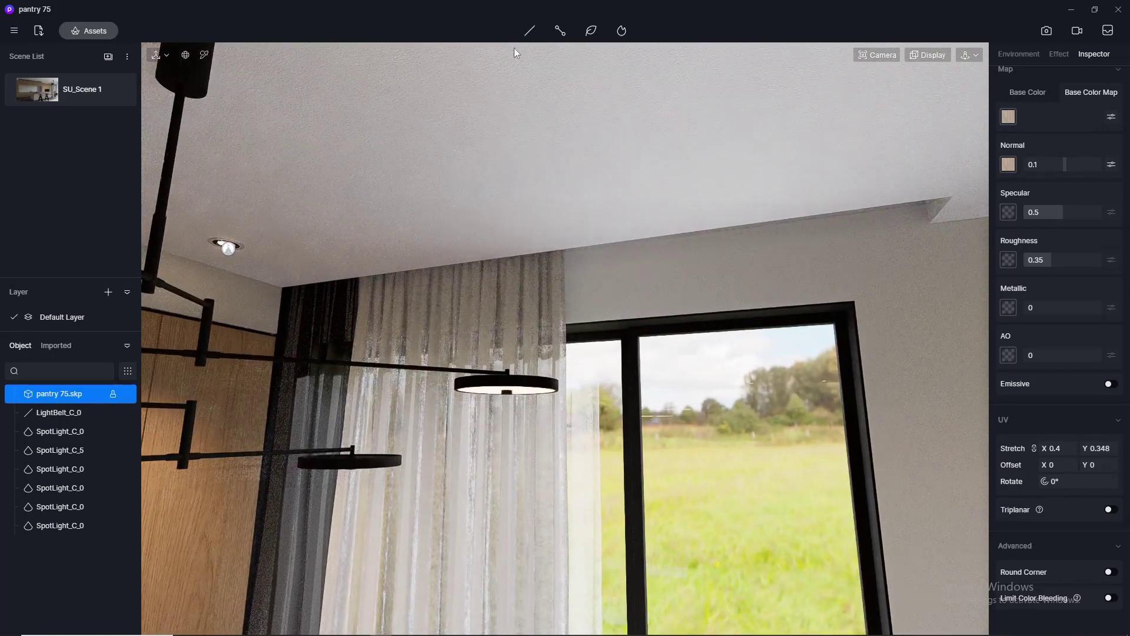
left_click(530, 31)
left_click(524, 94)
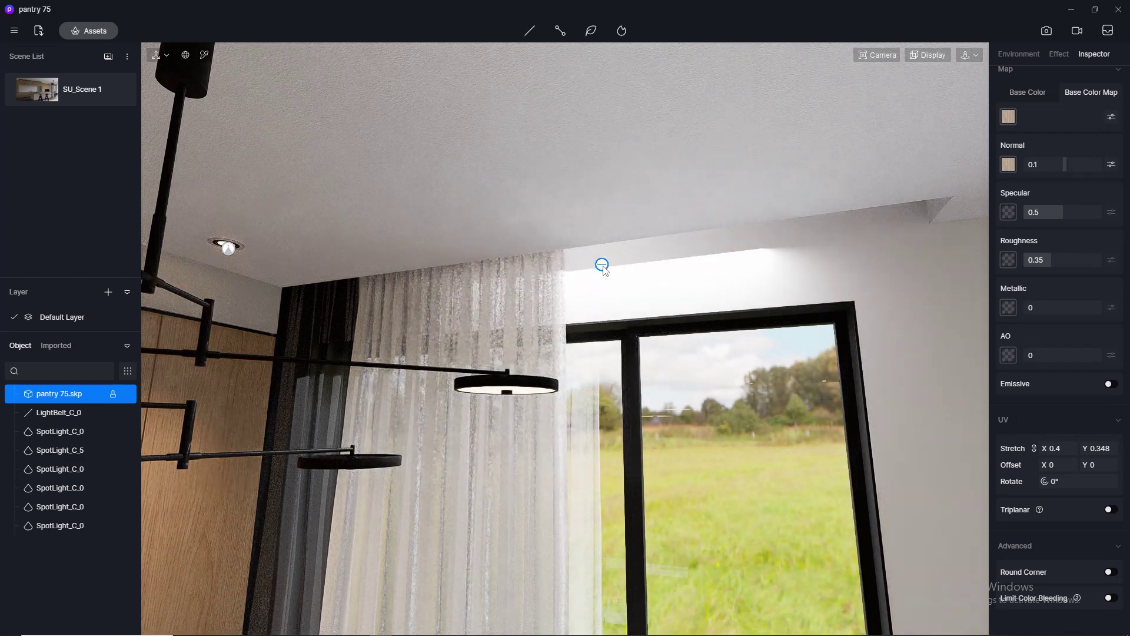
left_click(607, 261)
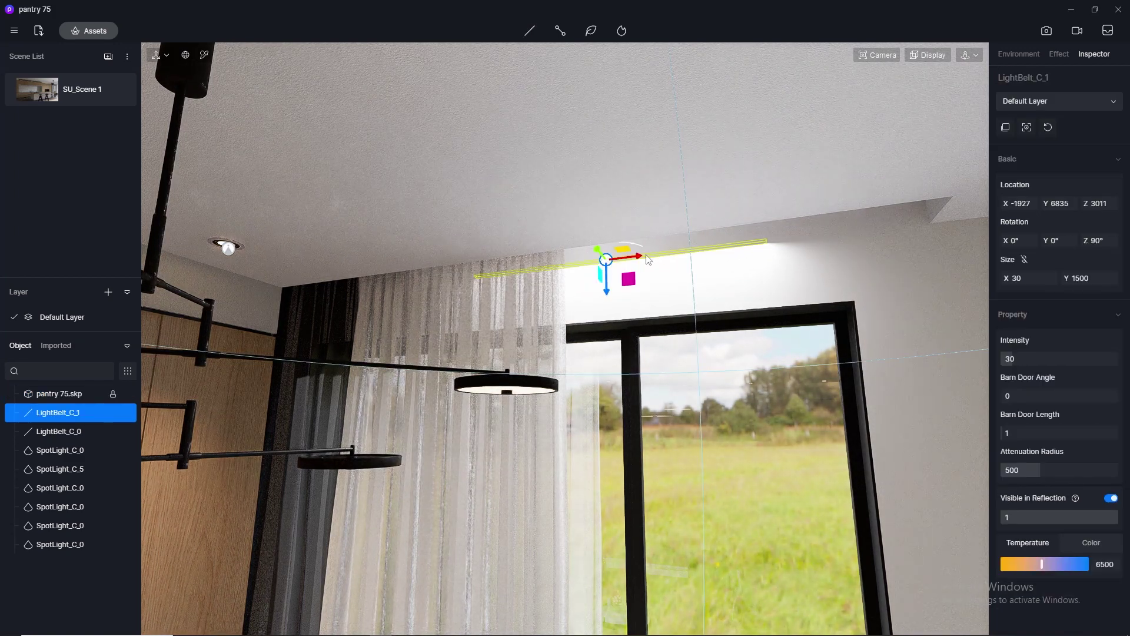
Move the new strip light into the curtain recess at Y 6668, Z 3219, and set its intensity to 1 and temperature to 3500.
right_click_drag(654, 225, 510, 261)
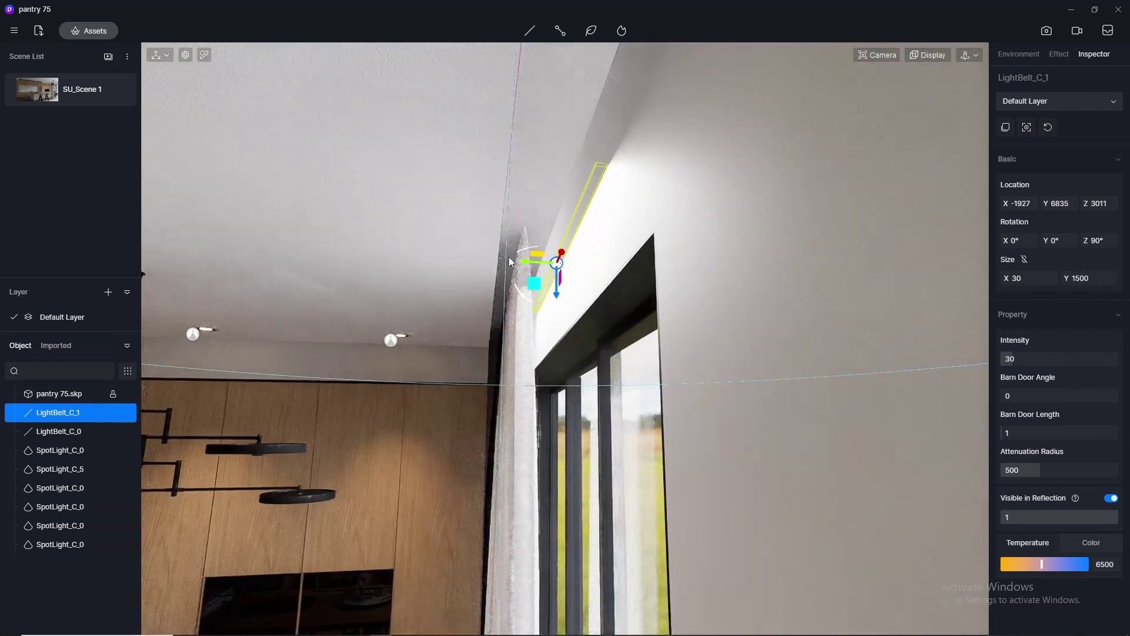
left_click_drag(558, 298, 497, 215)
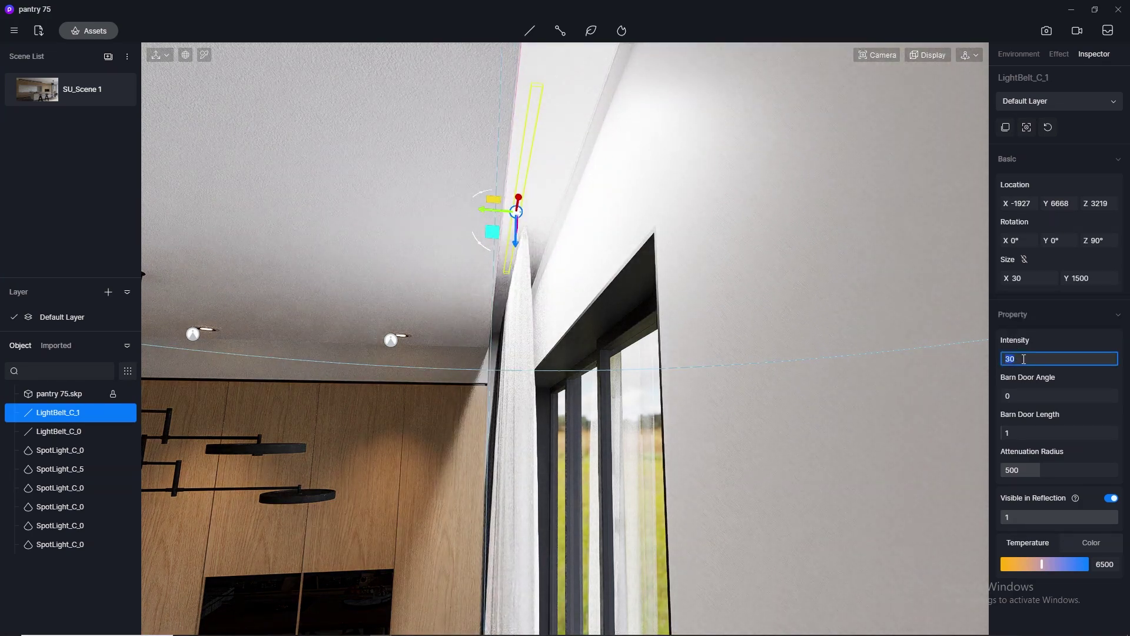
key("Return")
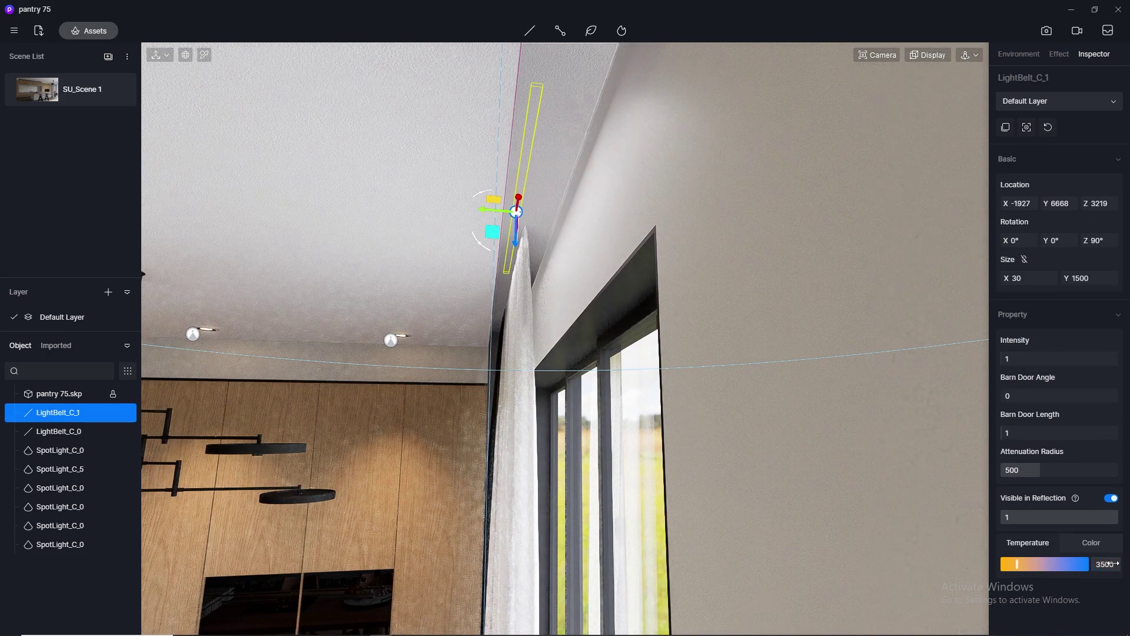
Lengthen the curtain recess strip light to 3000.
middle_click_drag(465, 250, 936, 332)
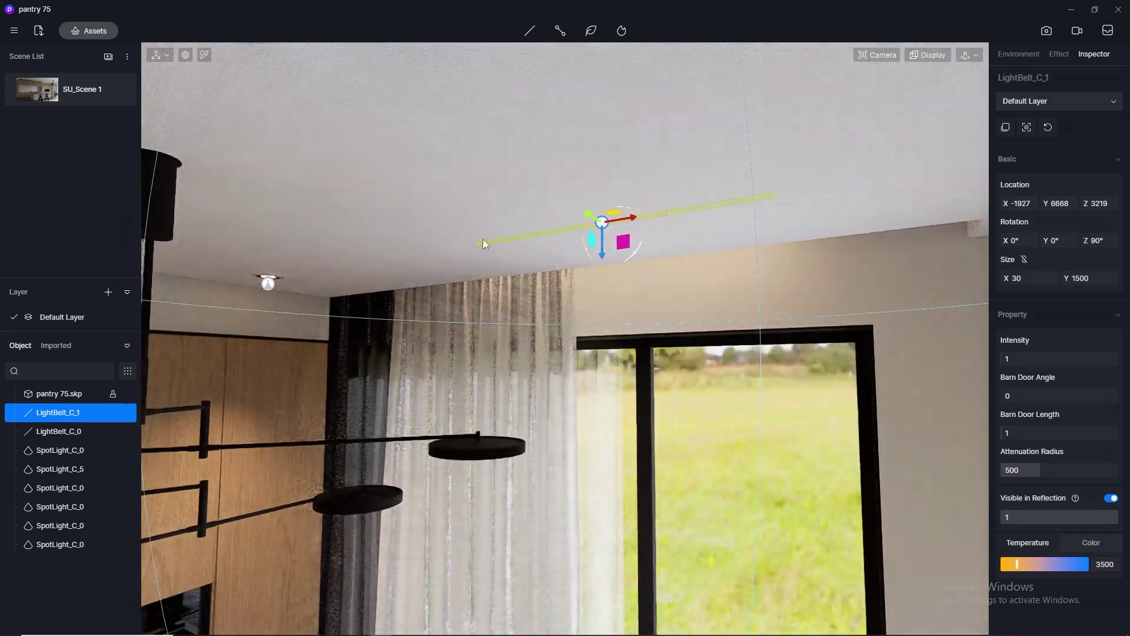
scroll(495, 227, "down", 3)
middle_click_drag(508, 213, 658, 206)
double_click(1098, 280)
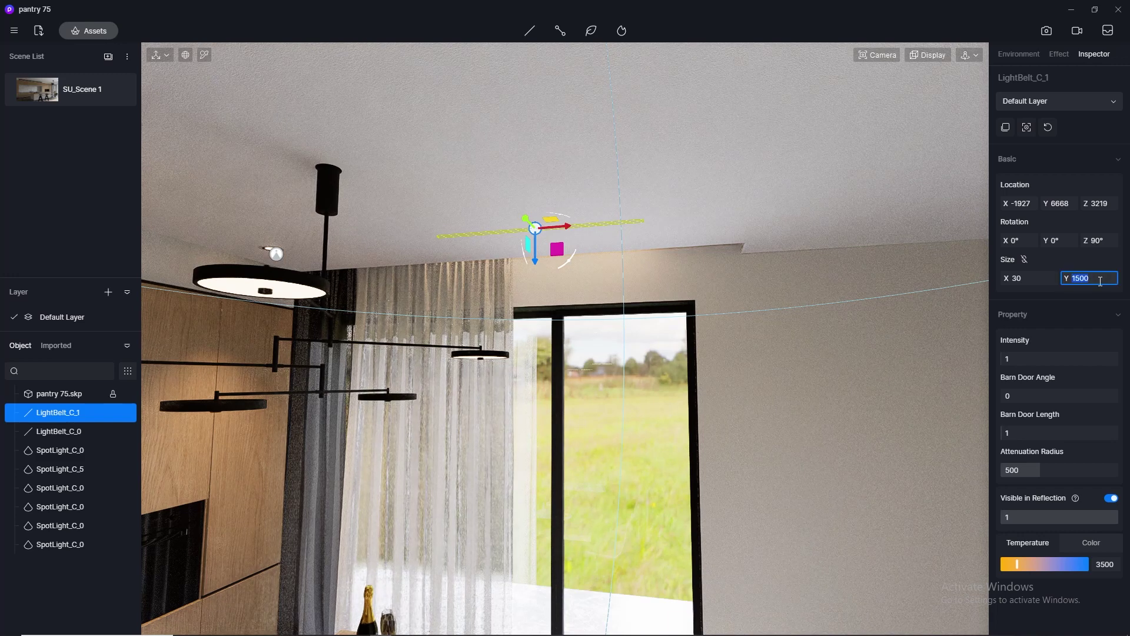
type("30")
key("Return")
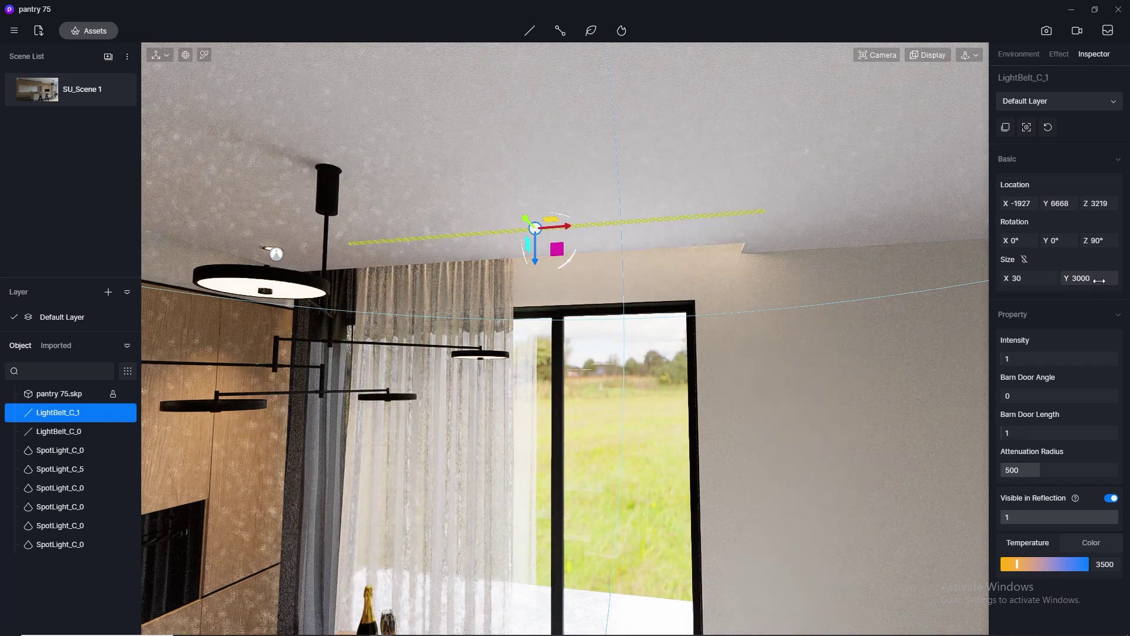
Shift the curtain recess strip light along the window wall to X -1641 and reduce its attenuation radius to 240.
left_click_drag(604, 226, 528, 230)
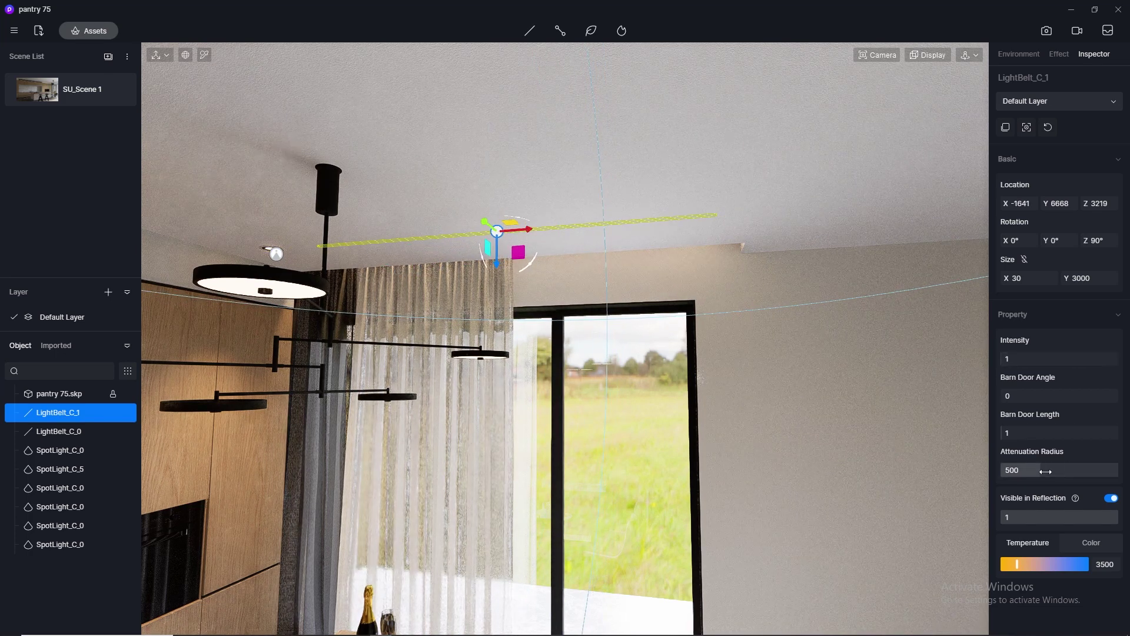
mouse_move(1026, 469)
left_mouse_down()
mouse_move(1006, 466)
mouse_move(1019, 464)
left_mouse_up()
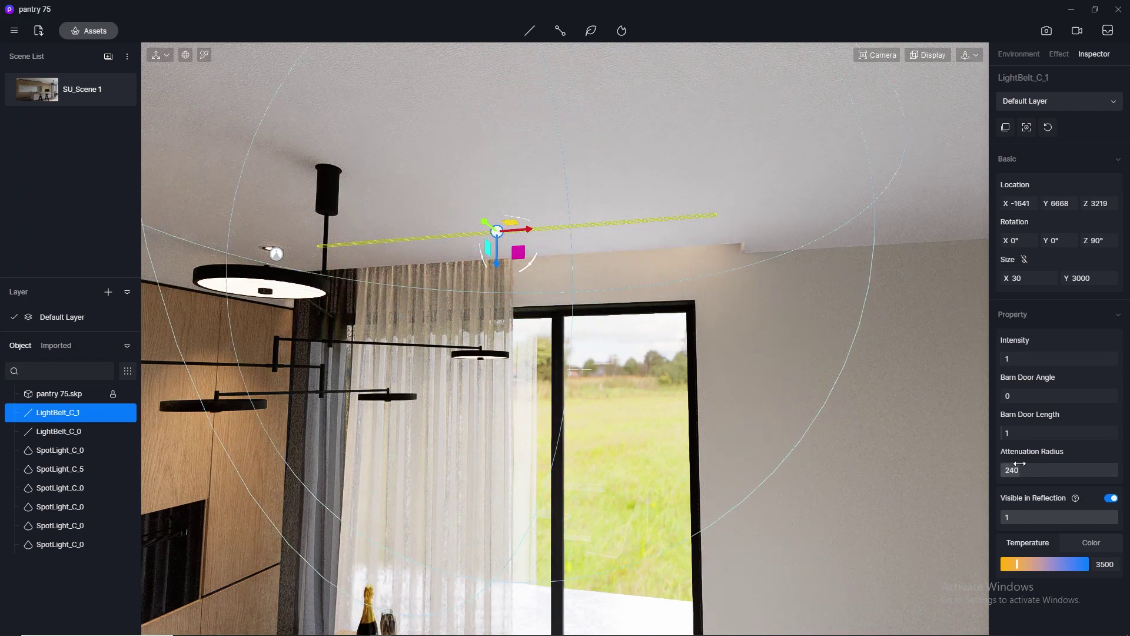
Return to the SU_Scene 1 view and set the curtain recess strip light's intensity to 5.
left_click(47, 97)
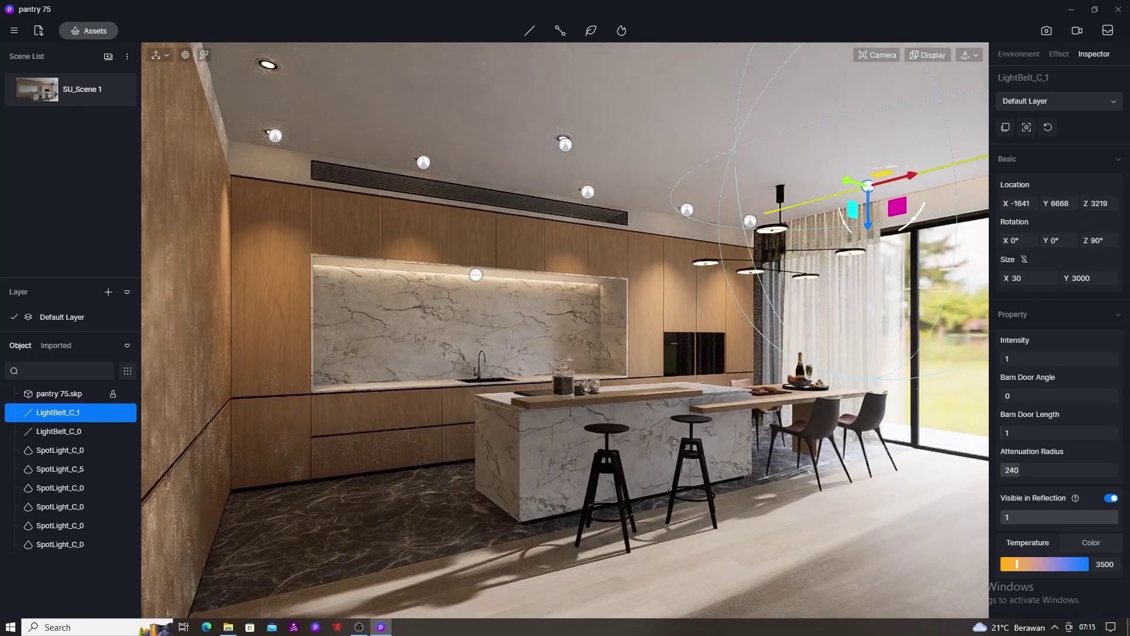
left_click(864, 437)
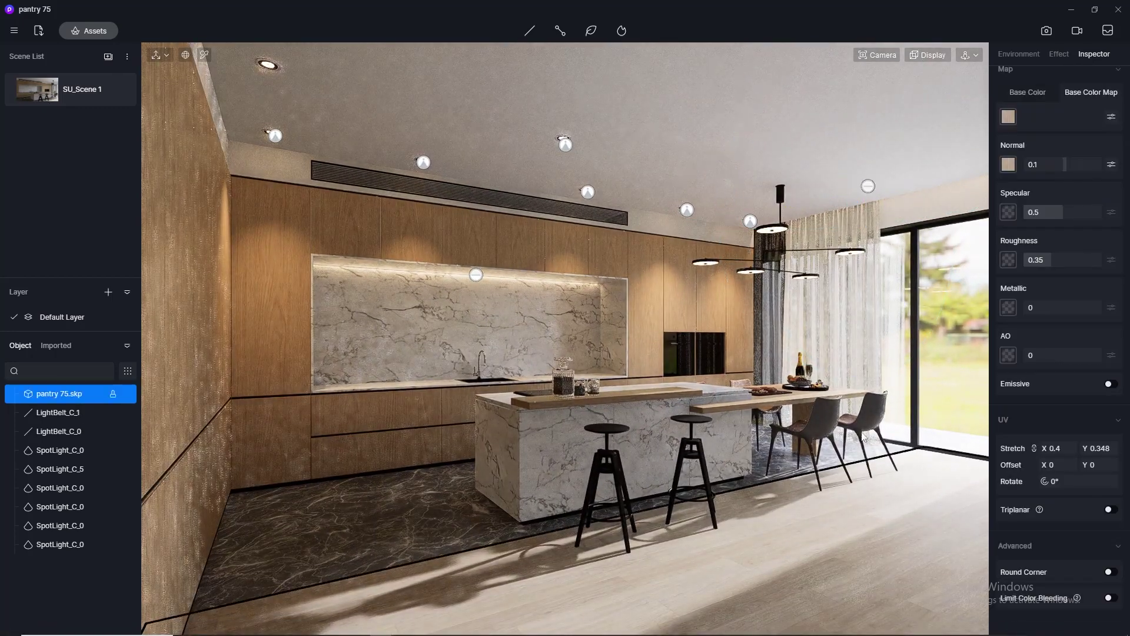
left_click(868, 186)
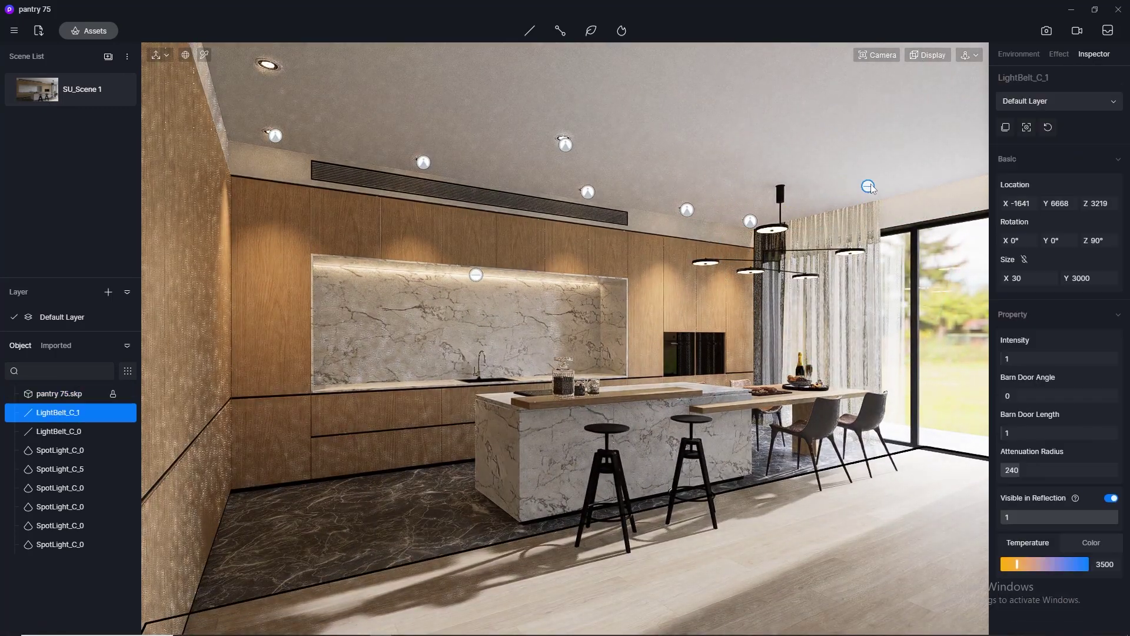
left_click(1028, 361)
type("5")
key("Return")
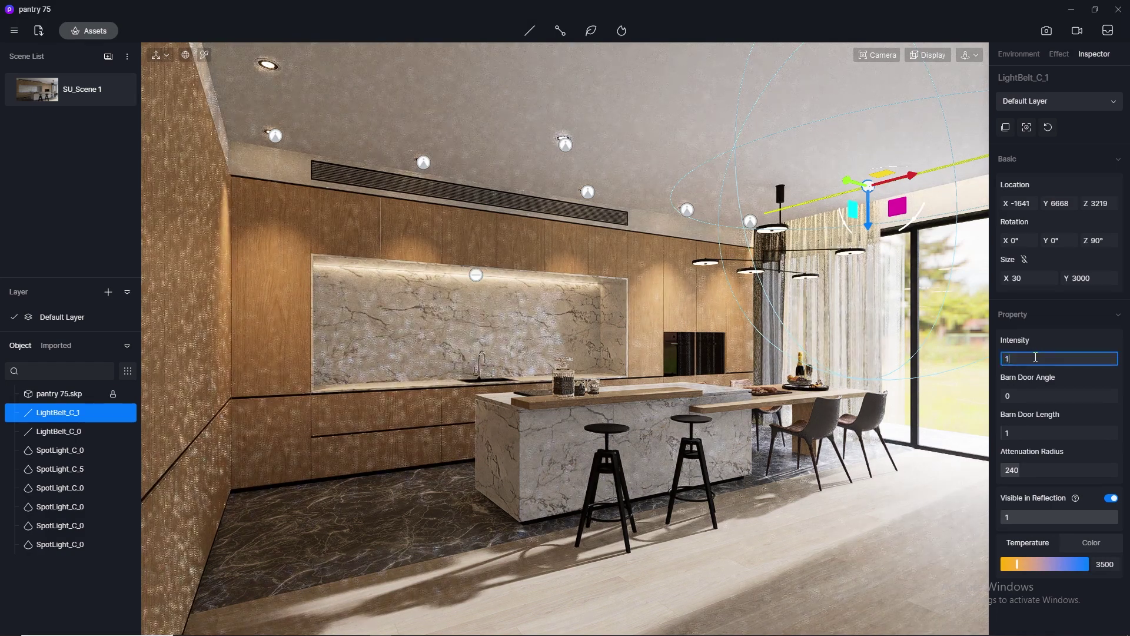
key("Return")
left_click(849, 588)
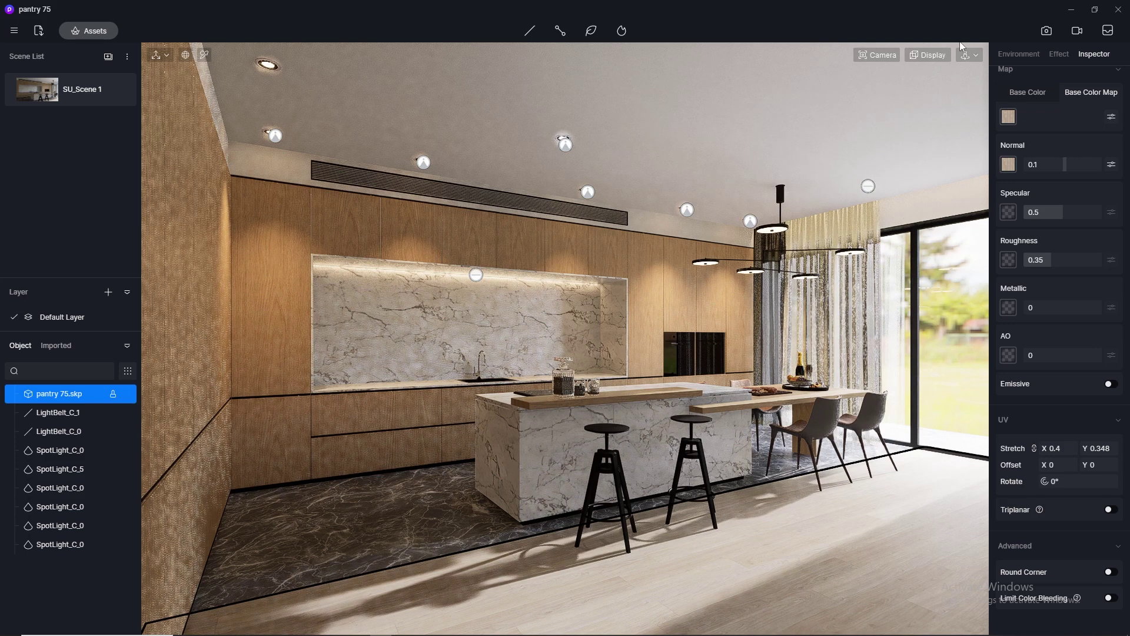
Enter image rendering mode and switch the camera navigation to Fly with a movement speed of 1.
left_click(1041, 32)
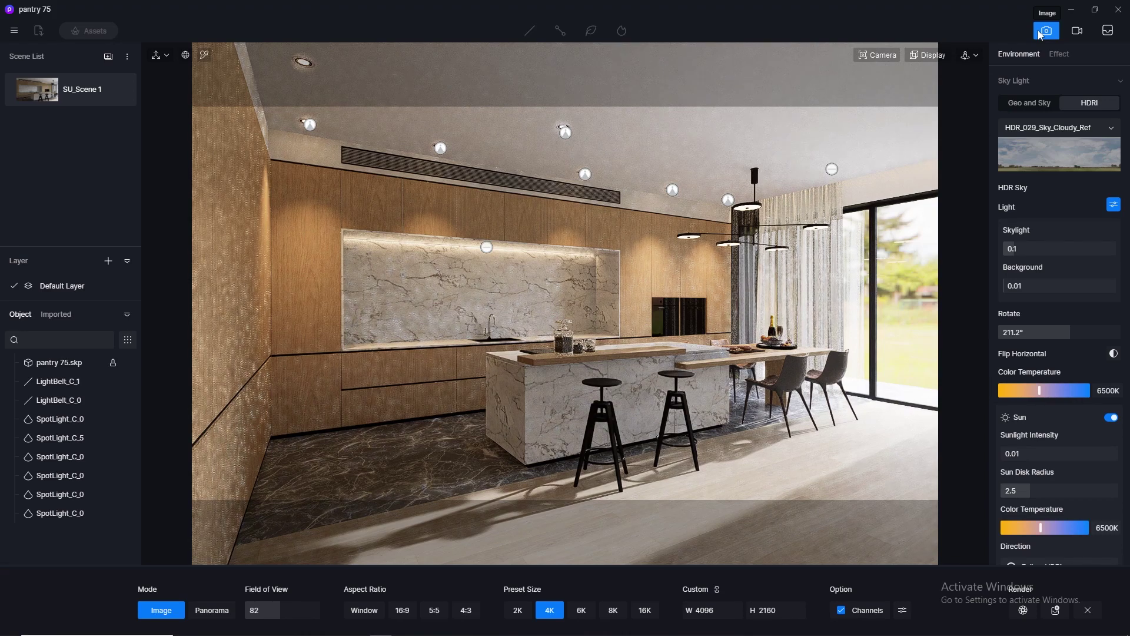
left_click(973, 59)
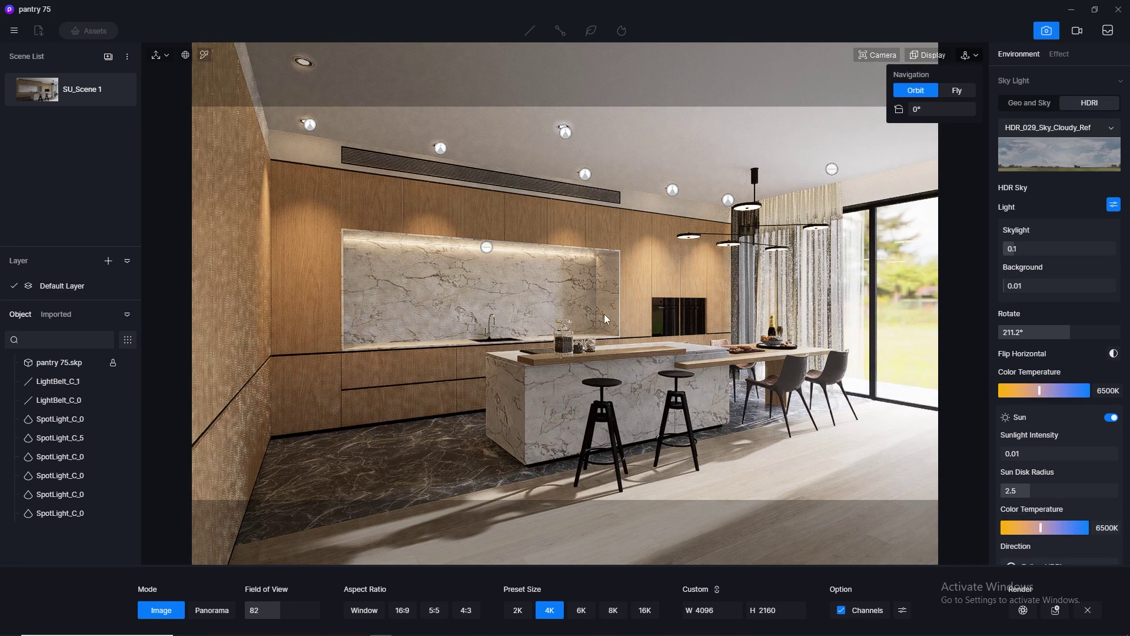
middle_click_drag(606, 318, 567, 314)
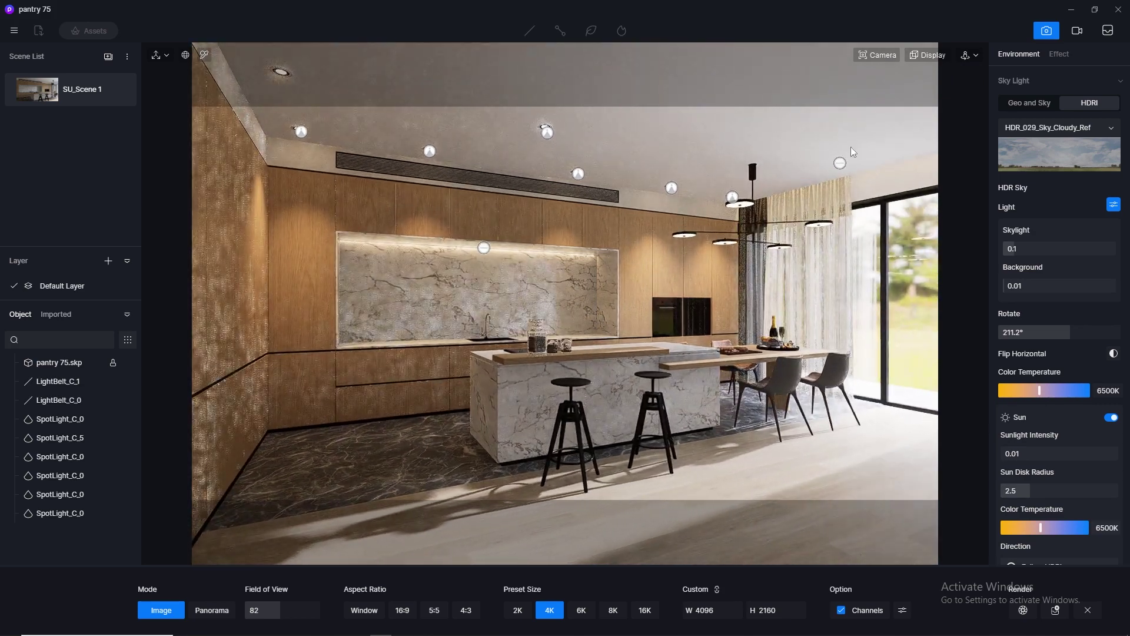
left_click(968, 55)
left_click(958, 90)
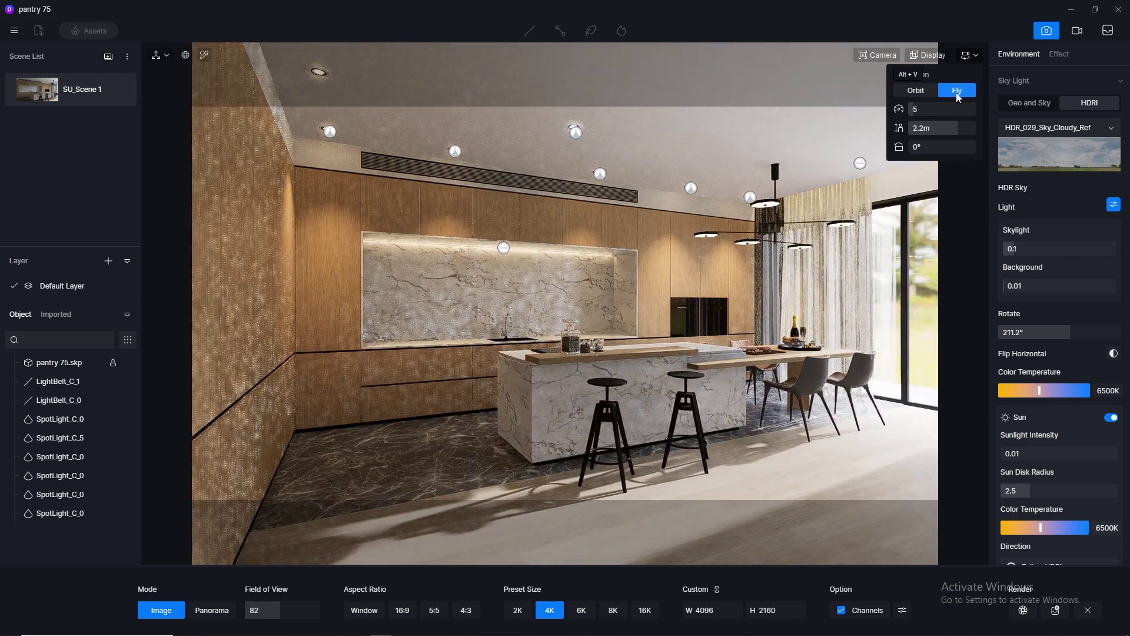
left_click(939, 109)
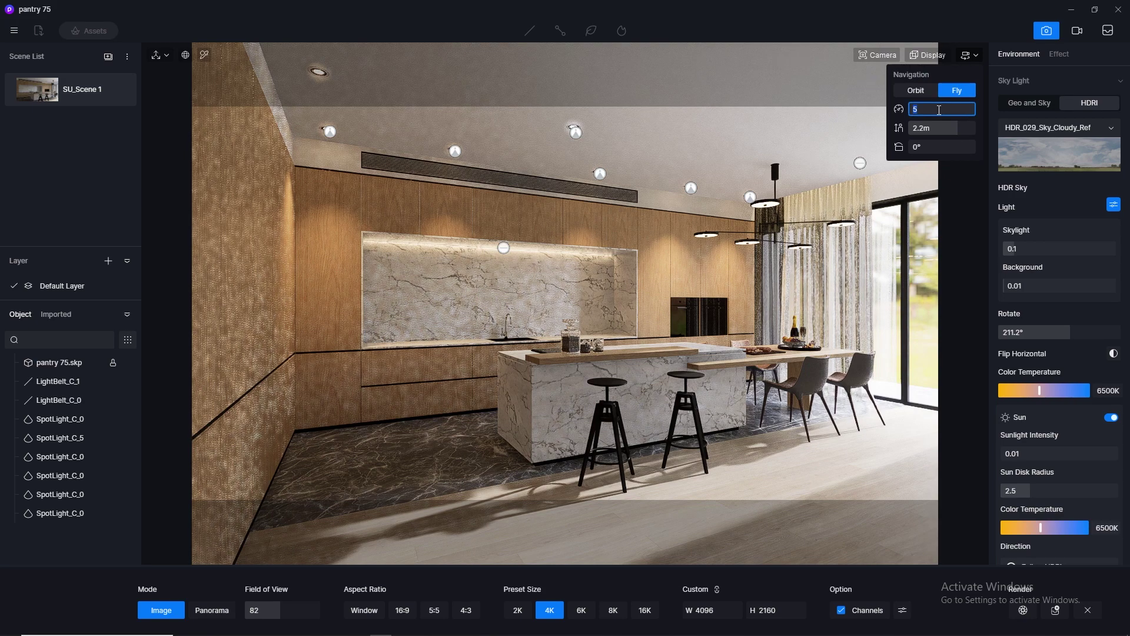
type("1")
key("Return")
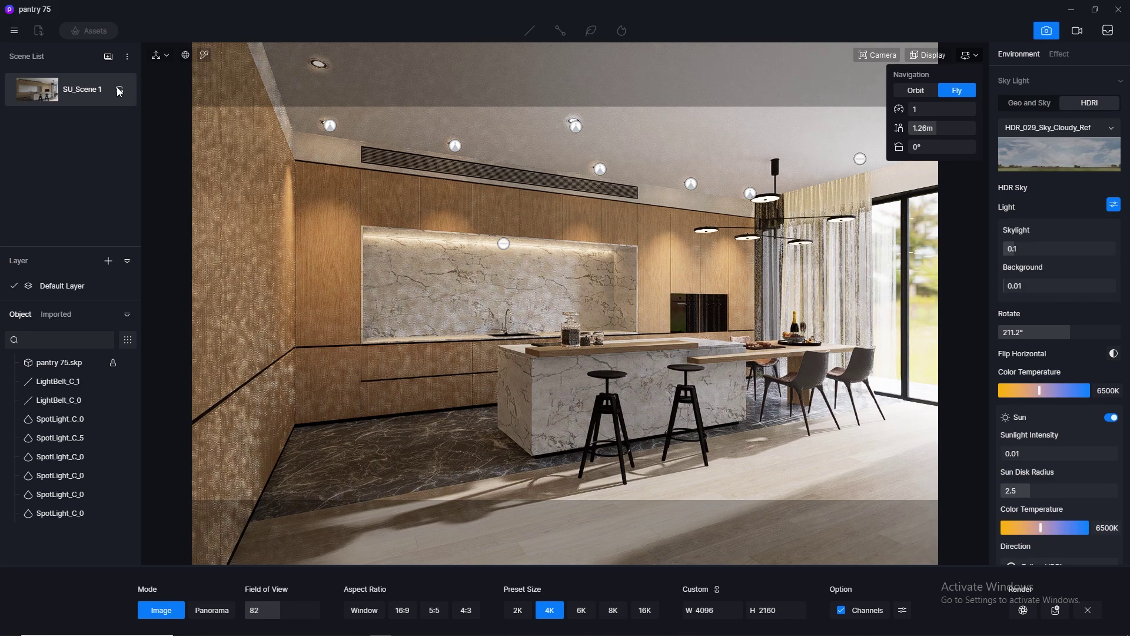
Use the two-point perspective camera view and update SU_Scene 1 with the current framing.
left_click(877, 54)
left_click(904, 298)
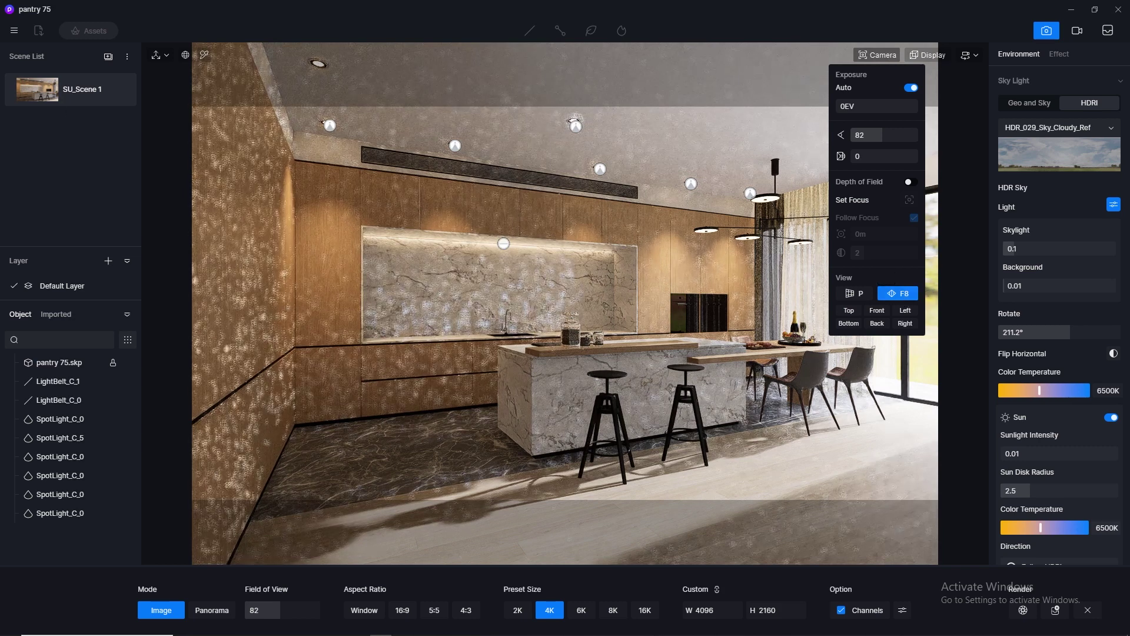
left_click(119, 91)
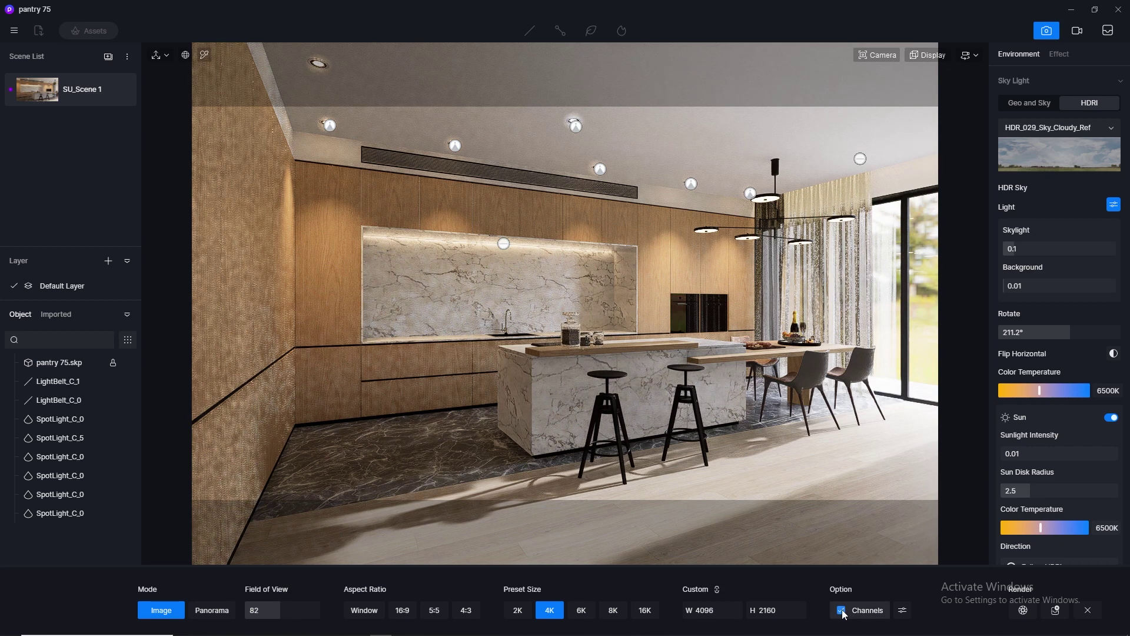
Set the lens flare post-processing effect to 1.
left_click(1060, 55)
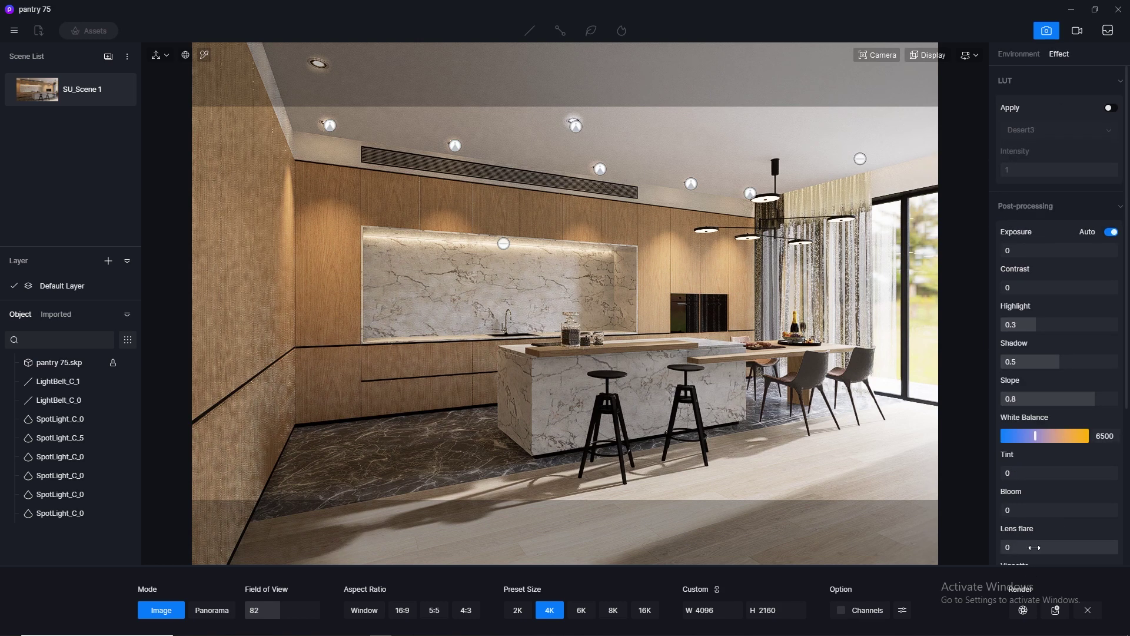
scroll(1042, 525, "down", 1)
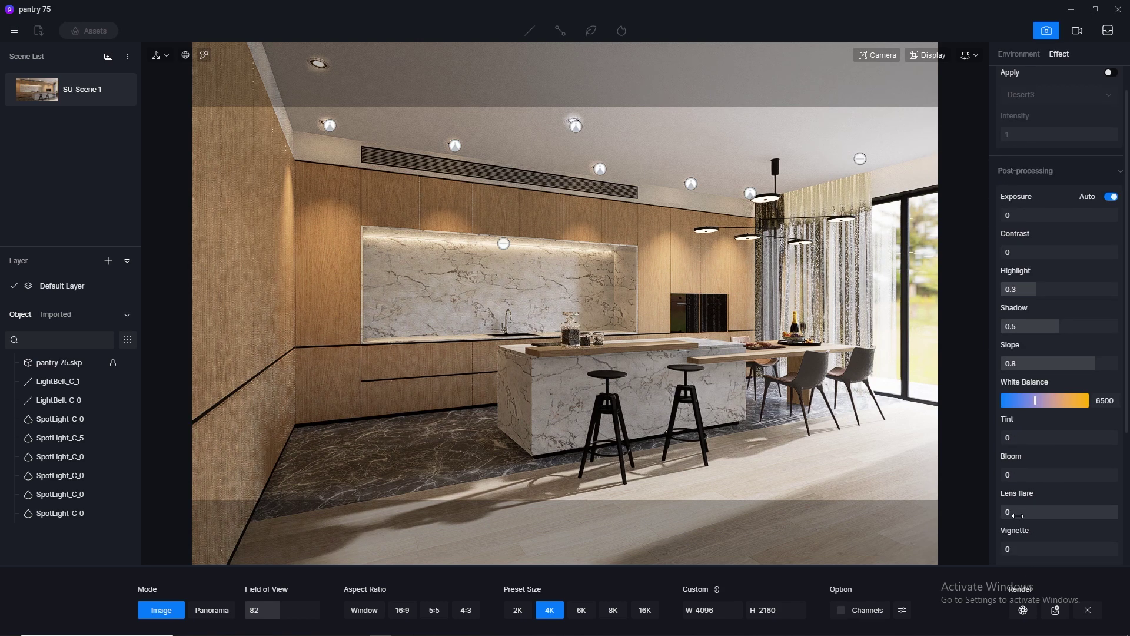
left_click_drag(1014, 512, 1121, 514)
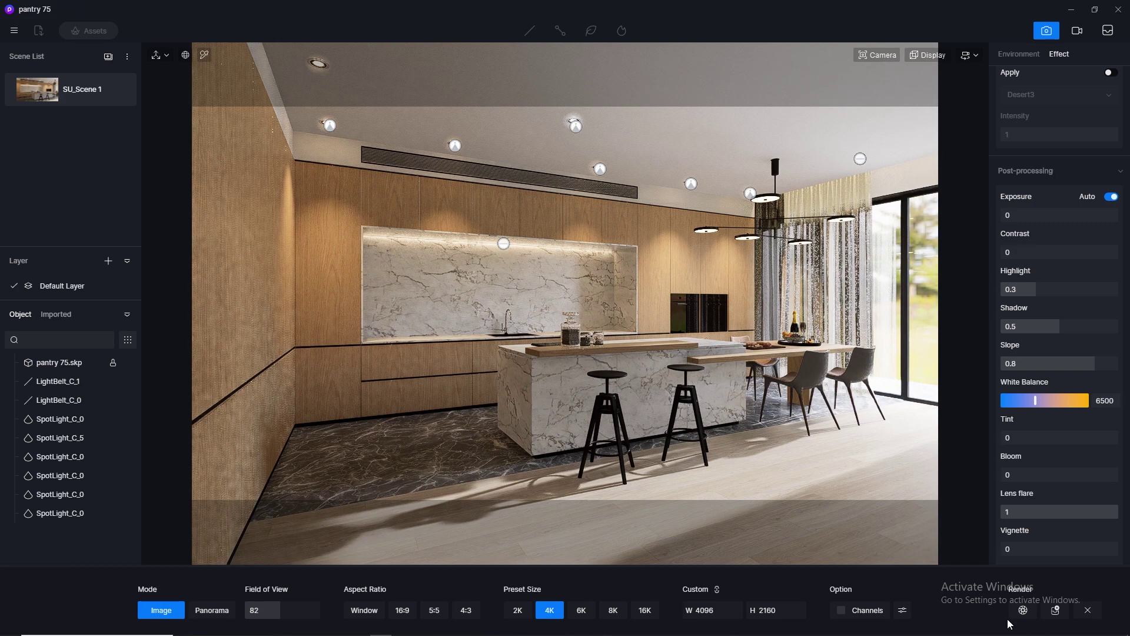
Start the 4K image render, saving it as a PNG in the pantry 75 image folder under the suggested name.
left_click(1055, 610)
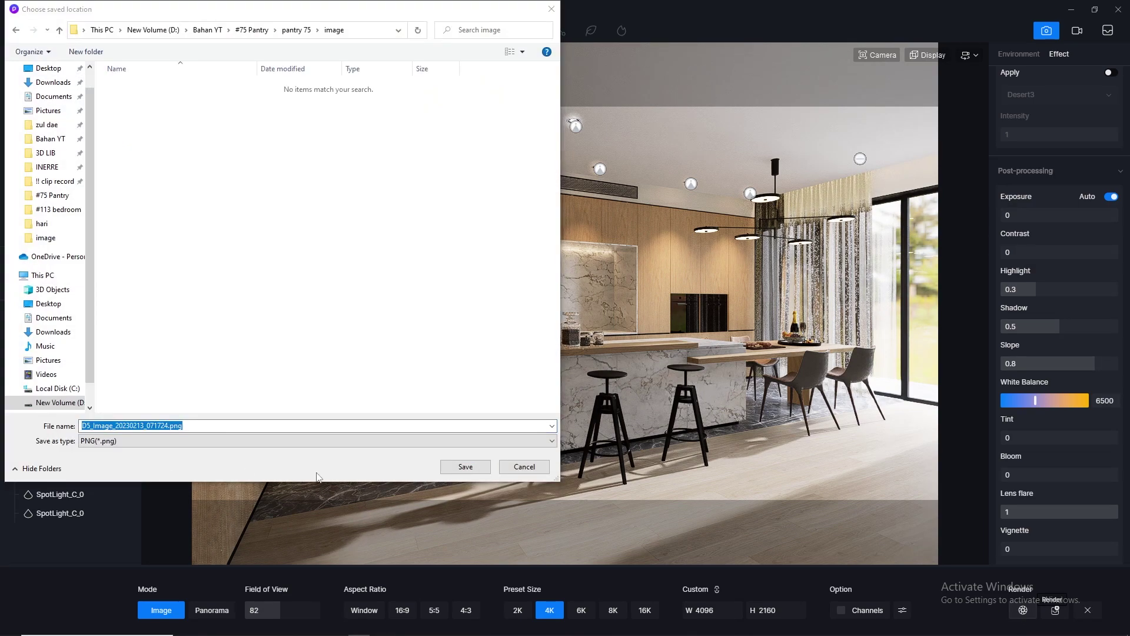
left_click(465, 466)
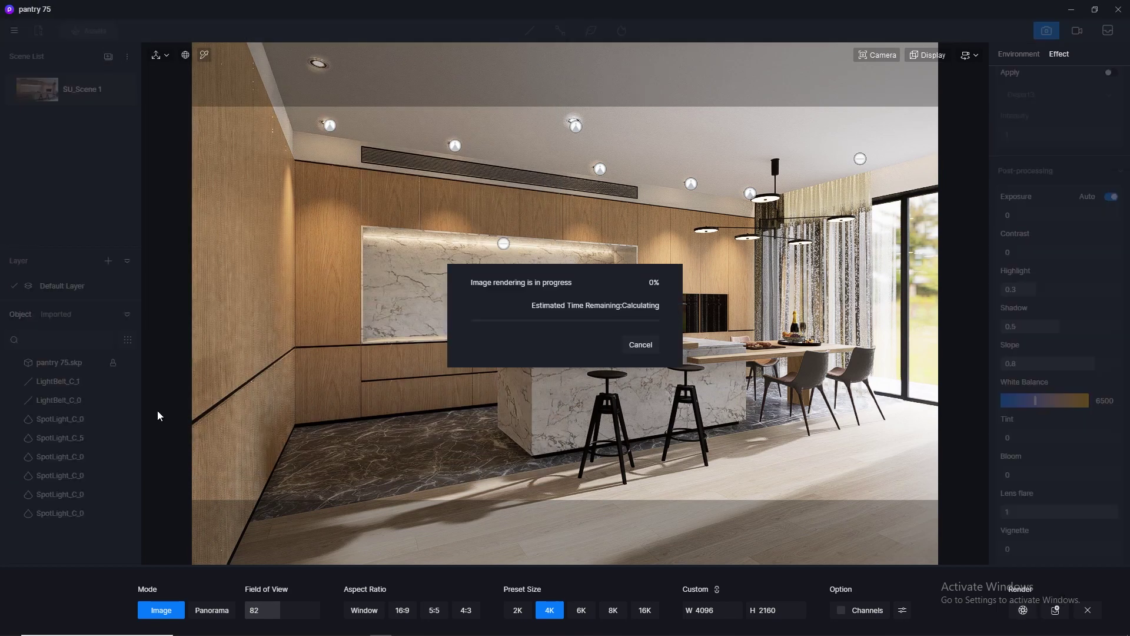